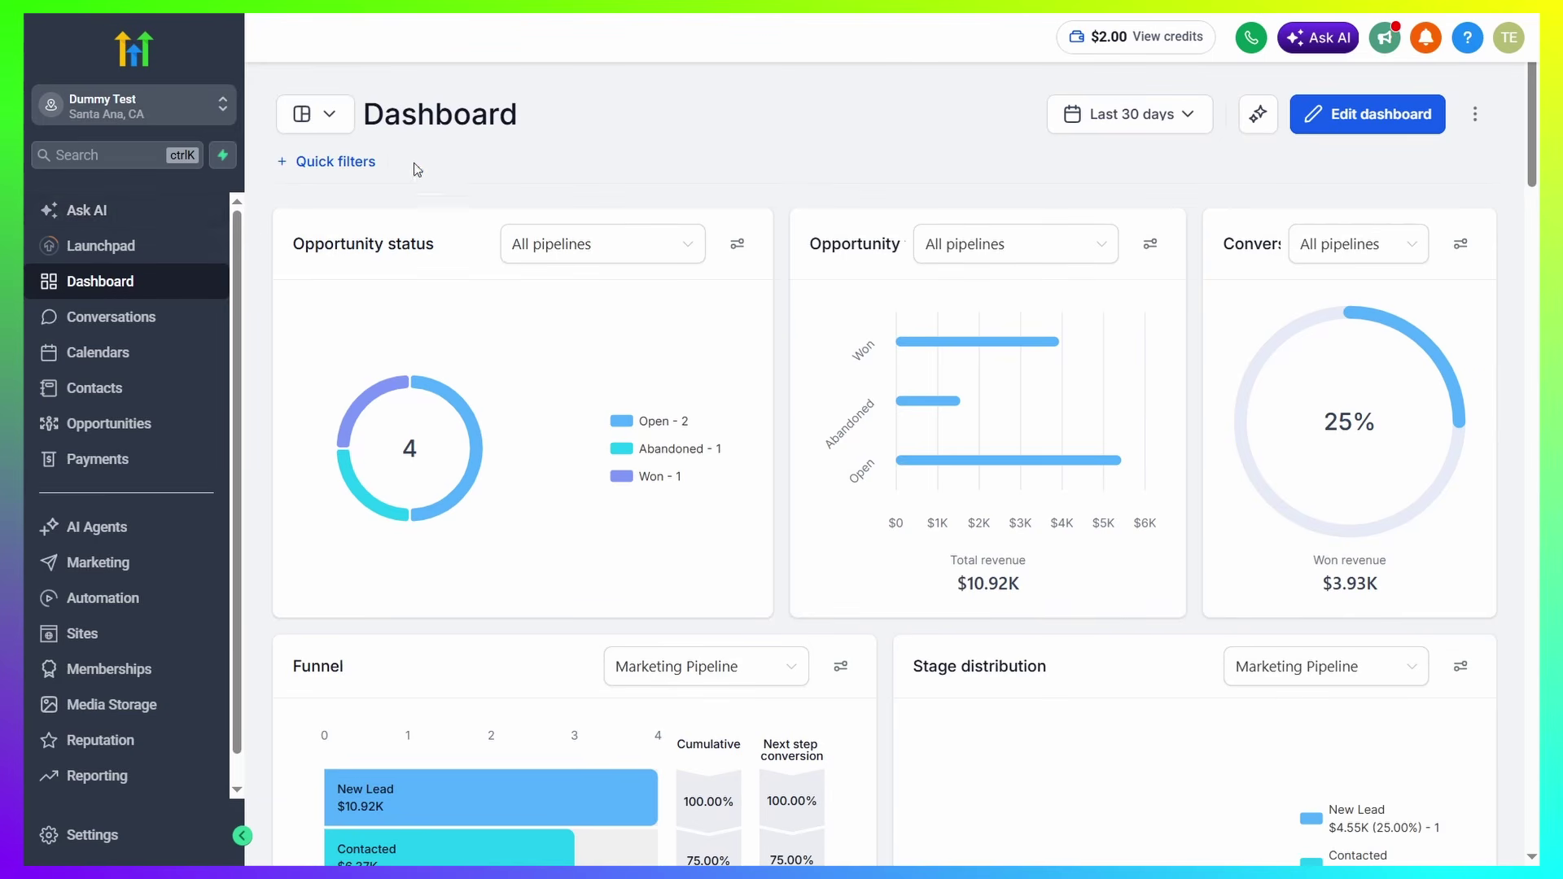
# Create a new form from scratch in the Forms section of Sites
pyautogui.click(130, 640)
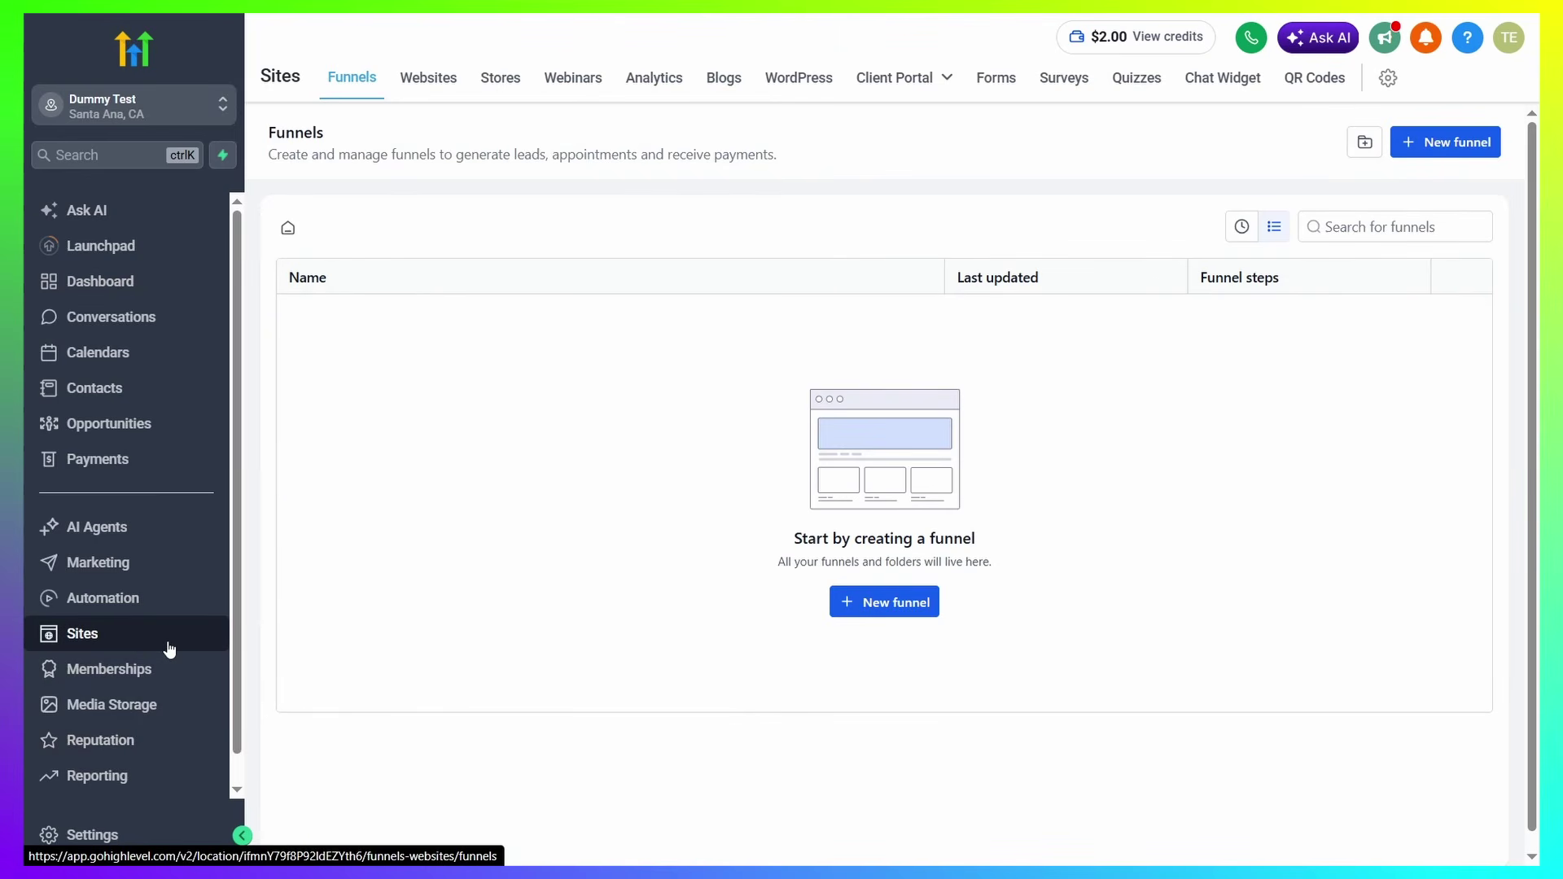
pyautogui.click(994, 82)
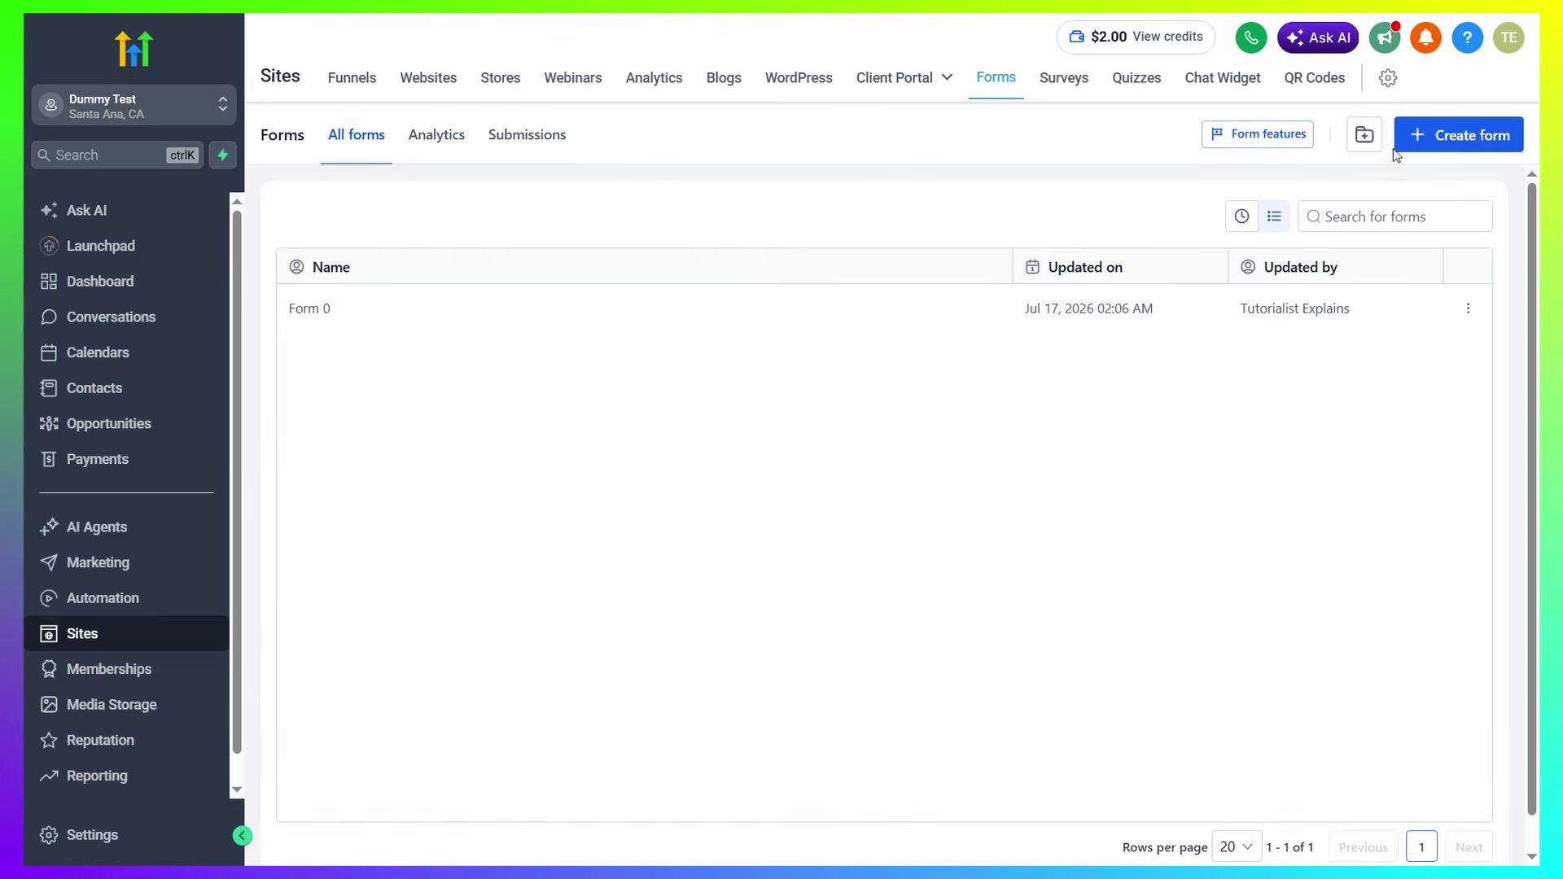
pyautogui.click(1435, 137)
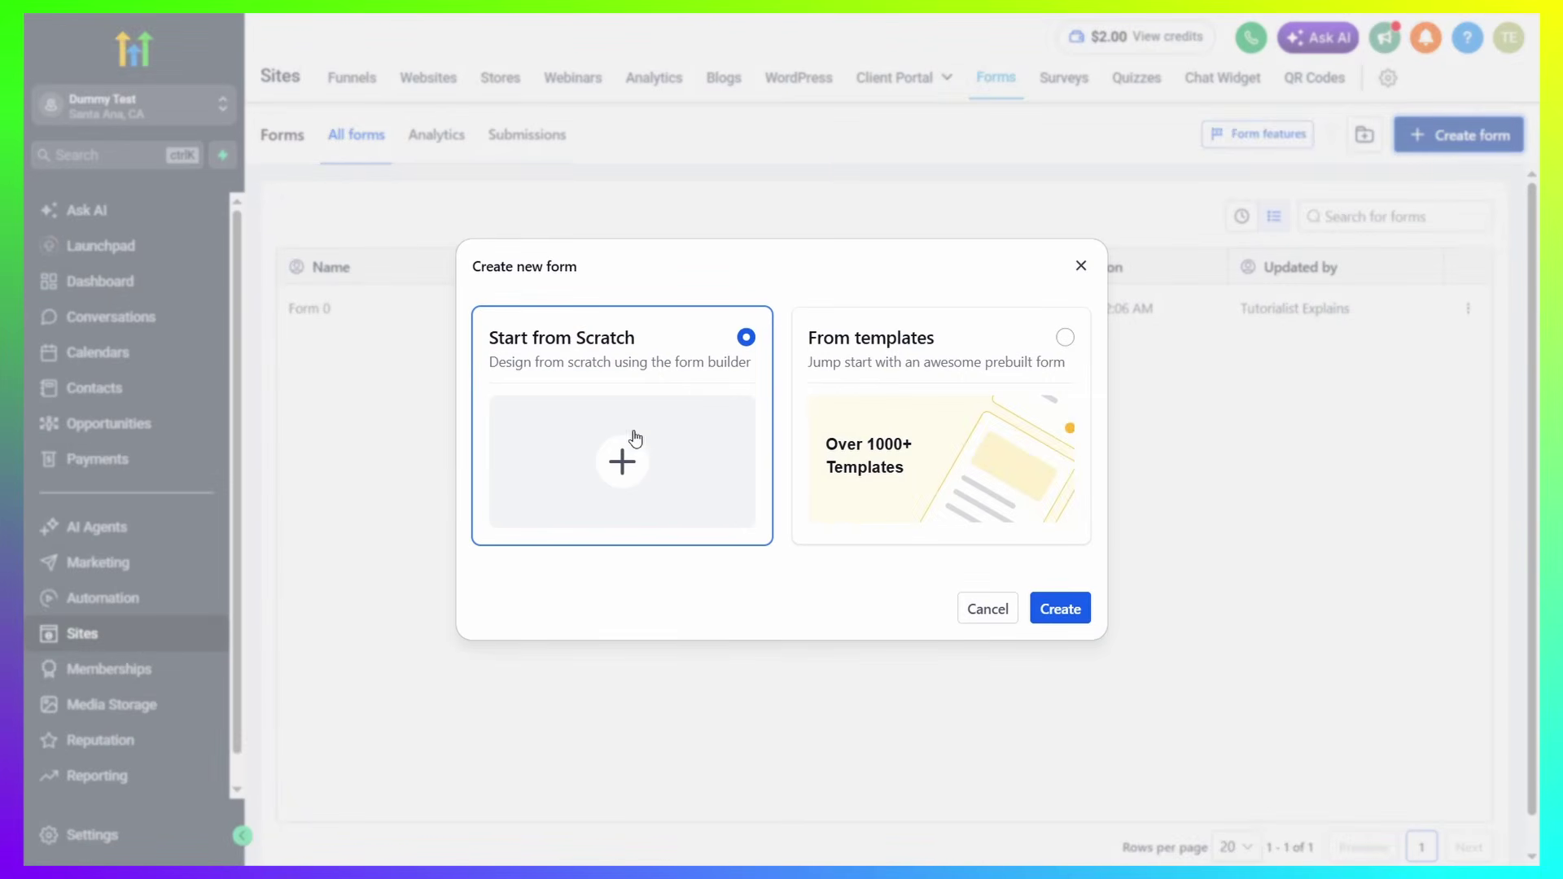
pyautogui.click(1060, 610)
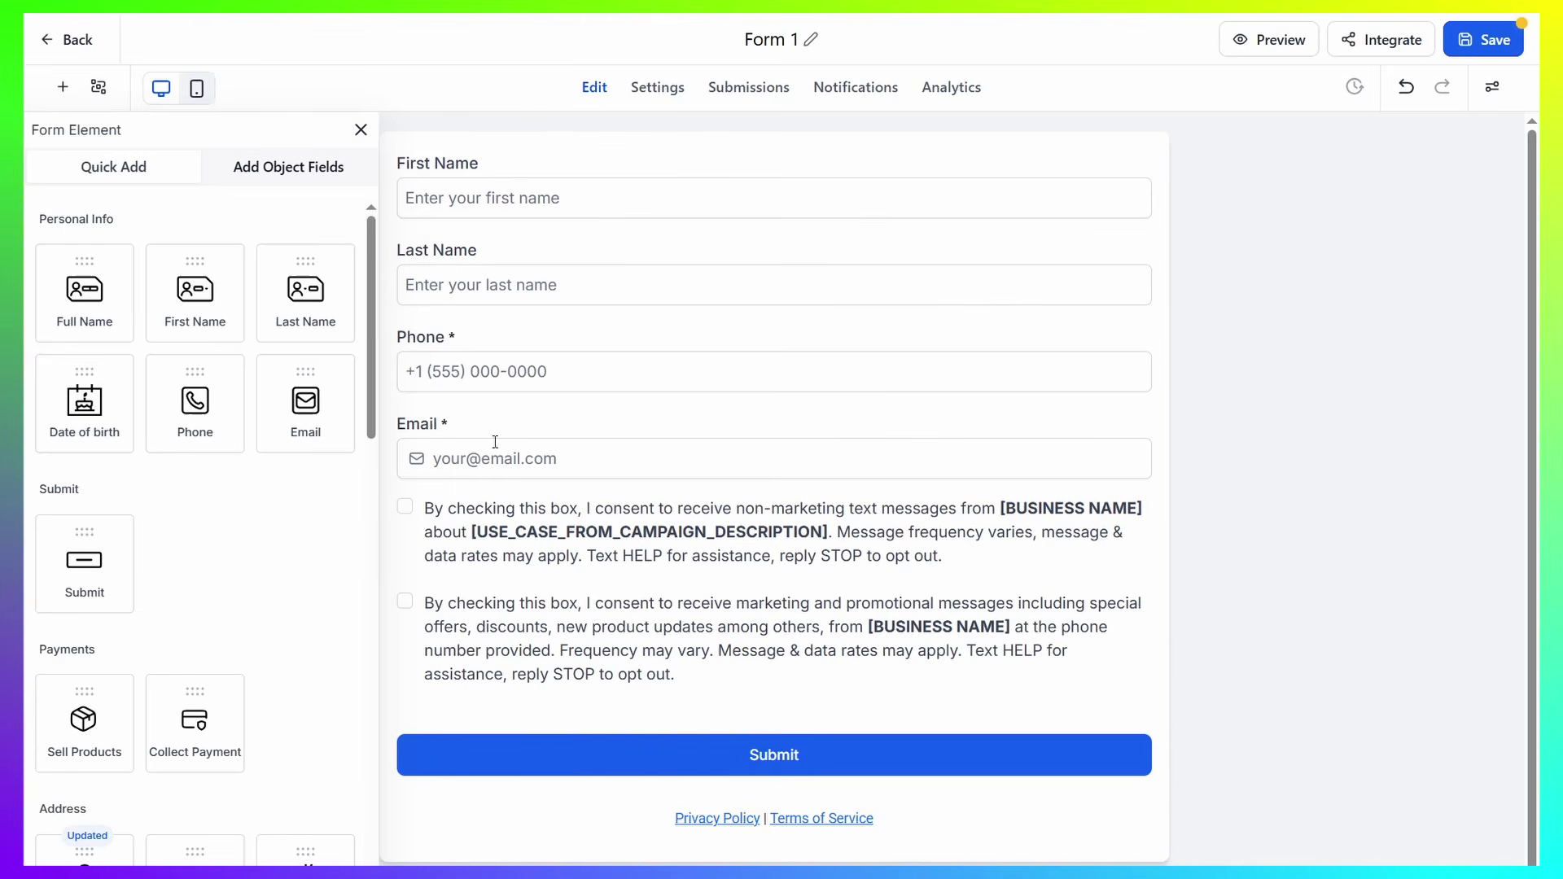
# Delete the text-message consent checkboxes above the form's Submit button
pyautogui.click(1035, 560)
pyautogui.click(1138, 500)
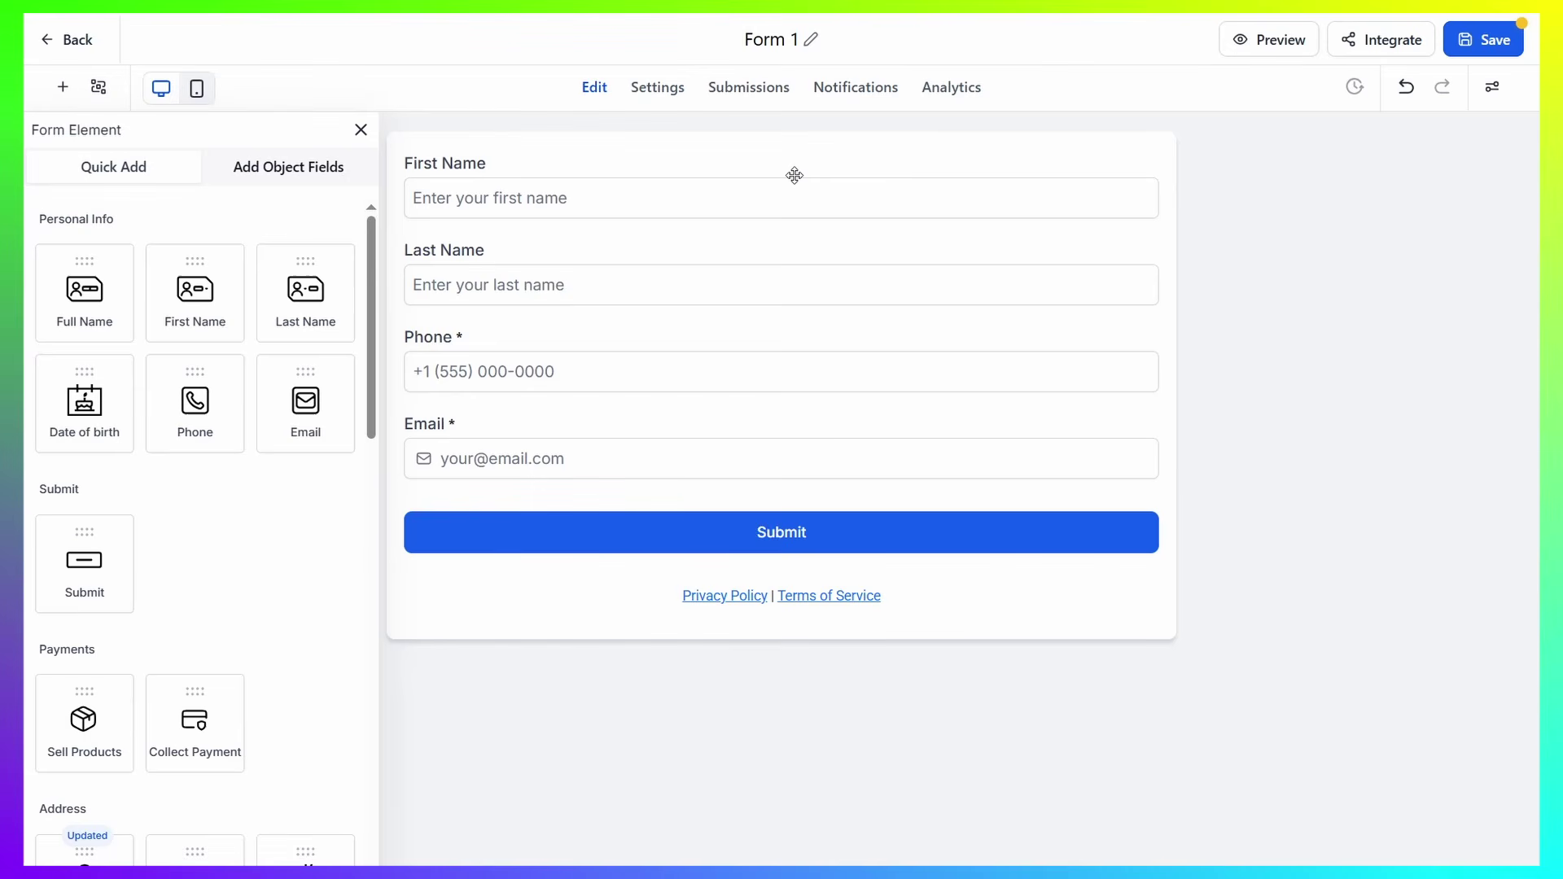
# Make the First Name field required and the Phone field optional
pyautogui.click(529, 171)
pyautogui.click(1122, 153)
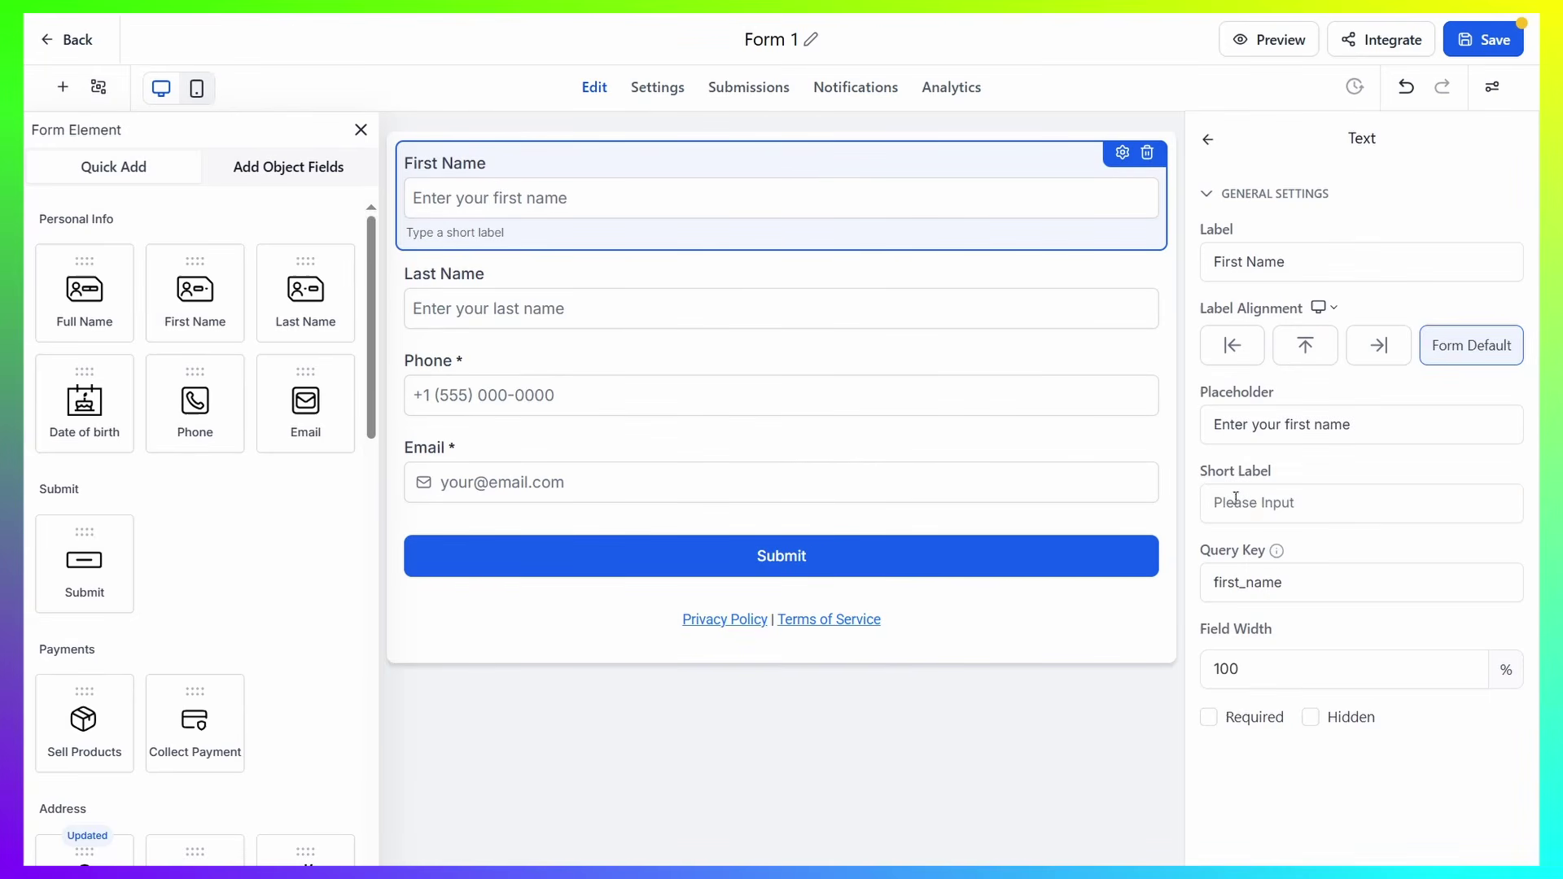
pyautogui.click(1209, 717)
pyautogui.click(973, 789)
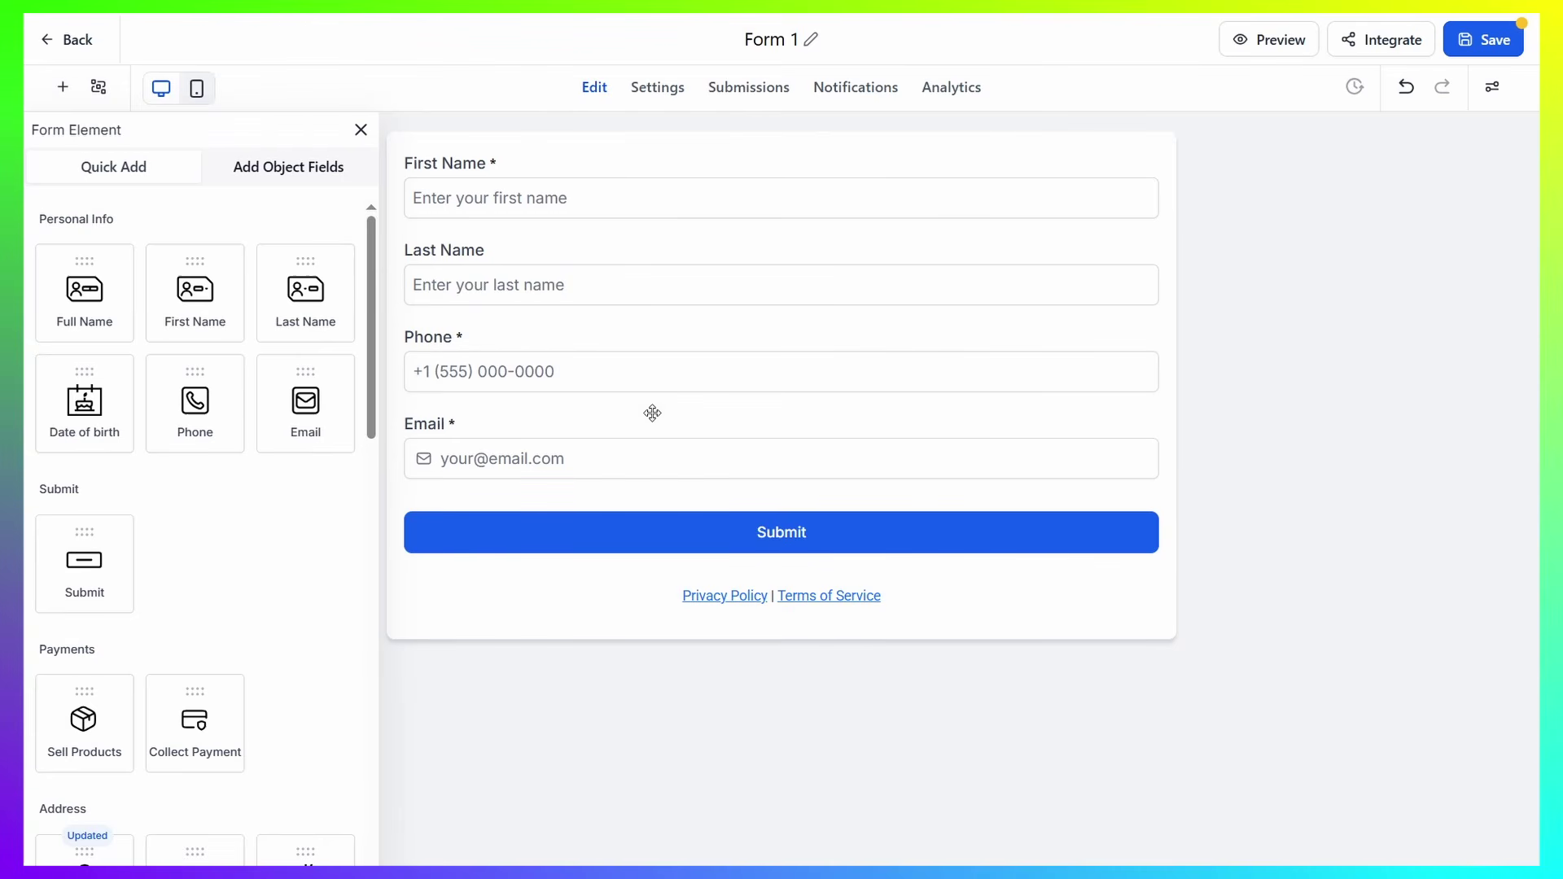
pyautogui.click(567, 338)
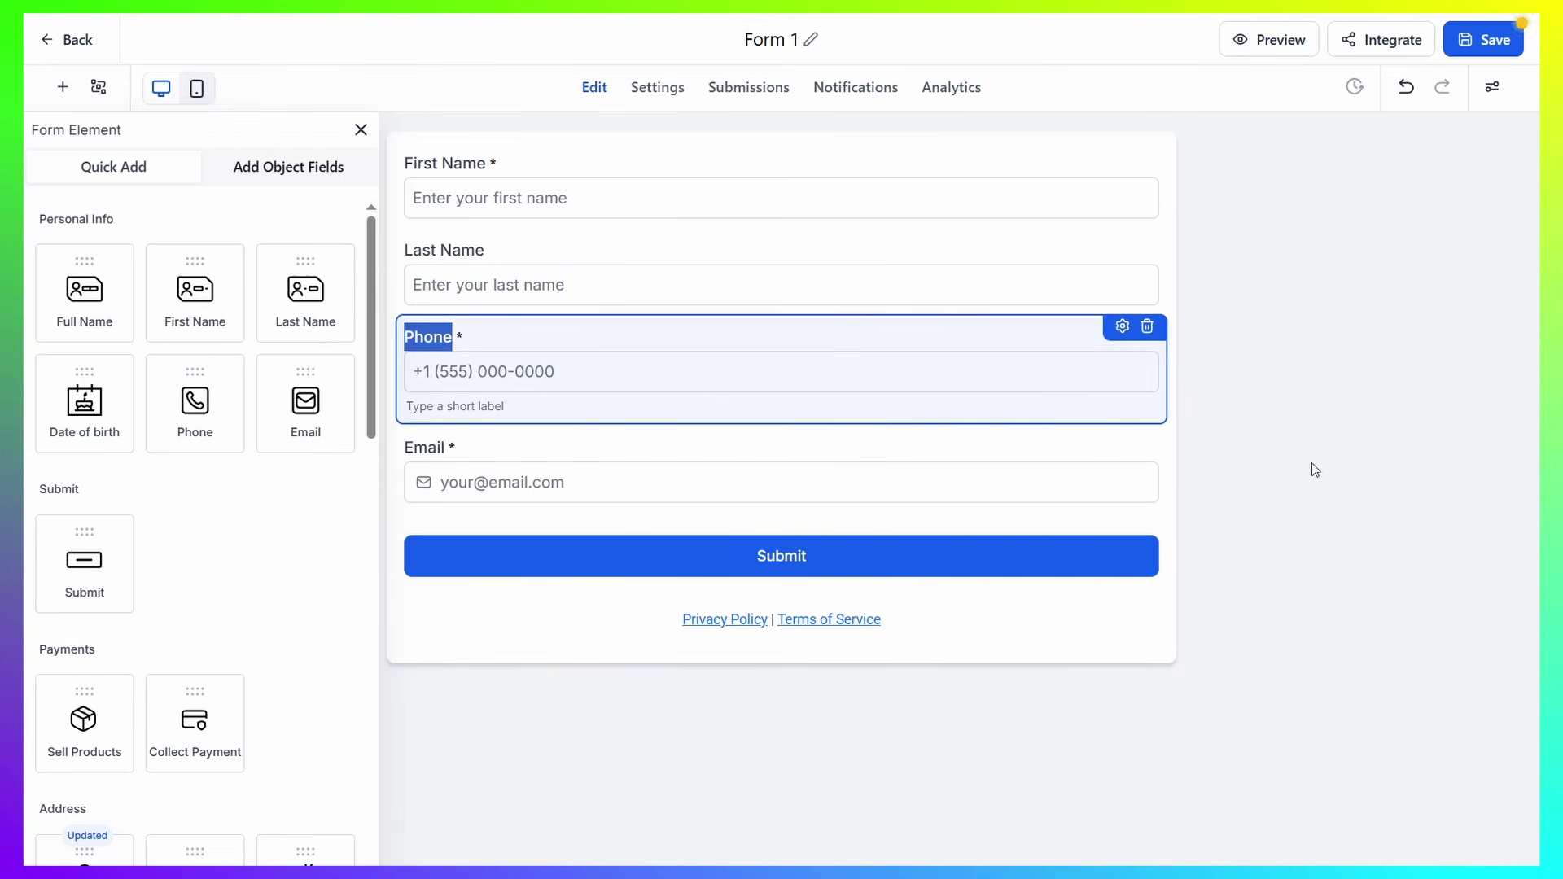
pyautogui.click(1122, 326)
pyautogui.click(1209, 717)
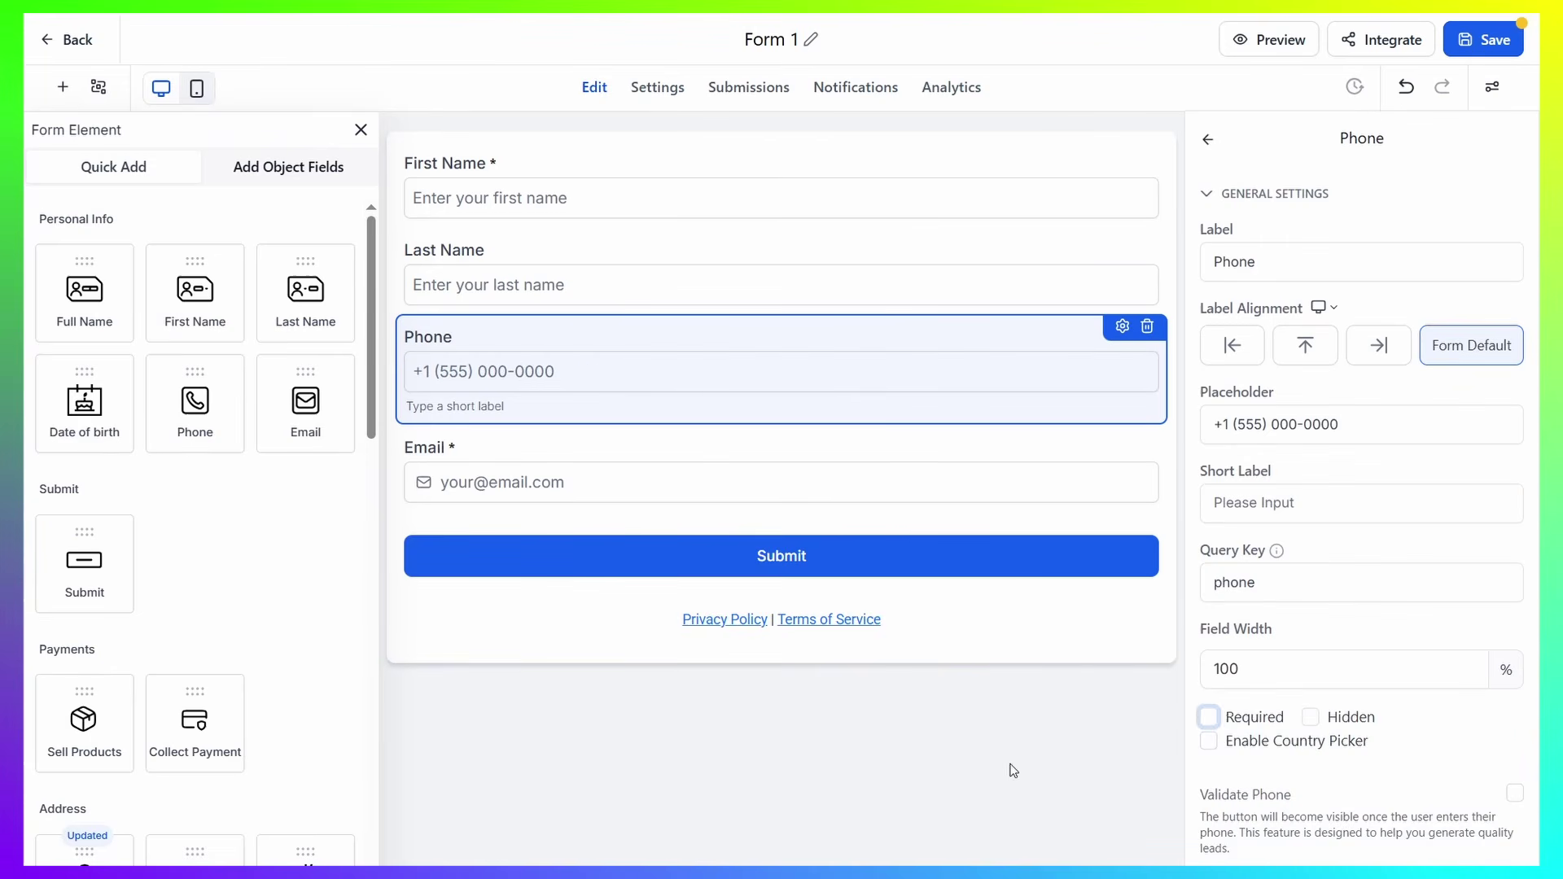
pyautogui.click(1012, 770)
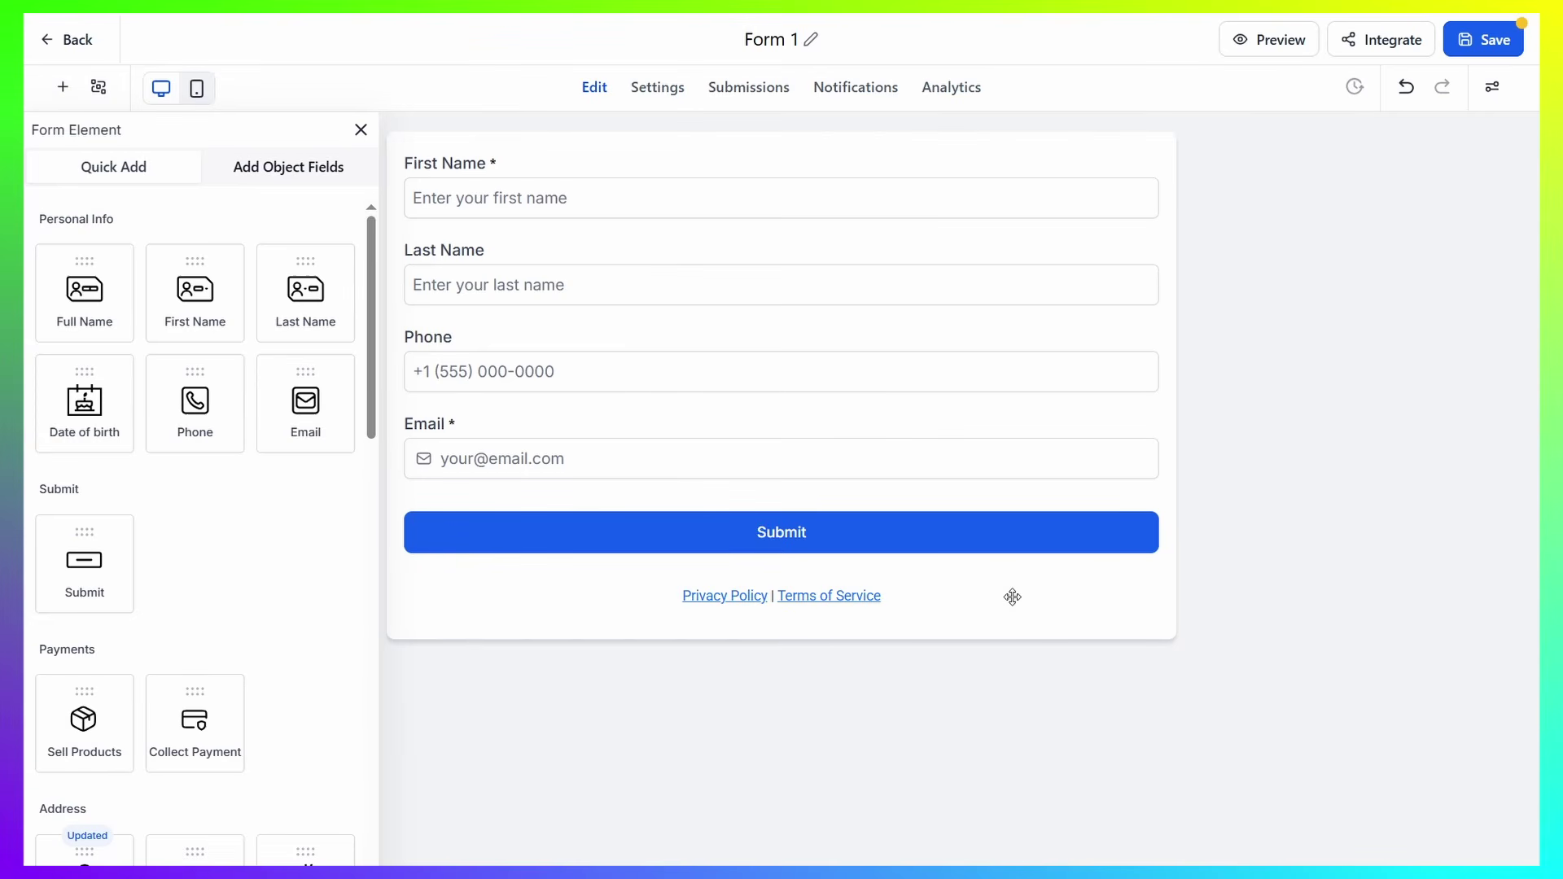
# Add a Single Dropdown element to the form between the Email field and the Submit button
pyautogui.scroll(-5, 260, 487)
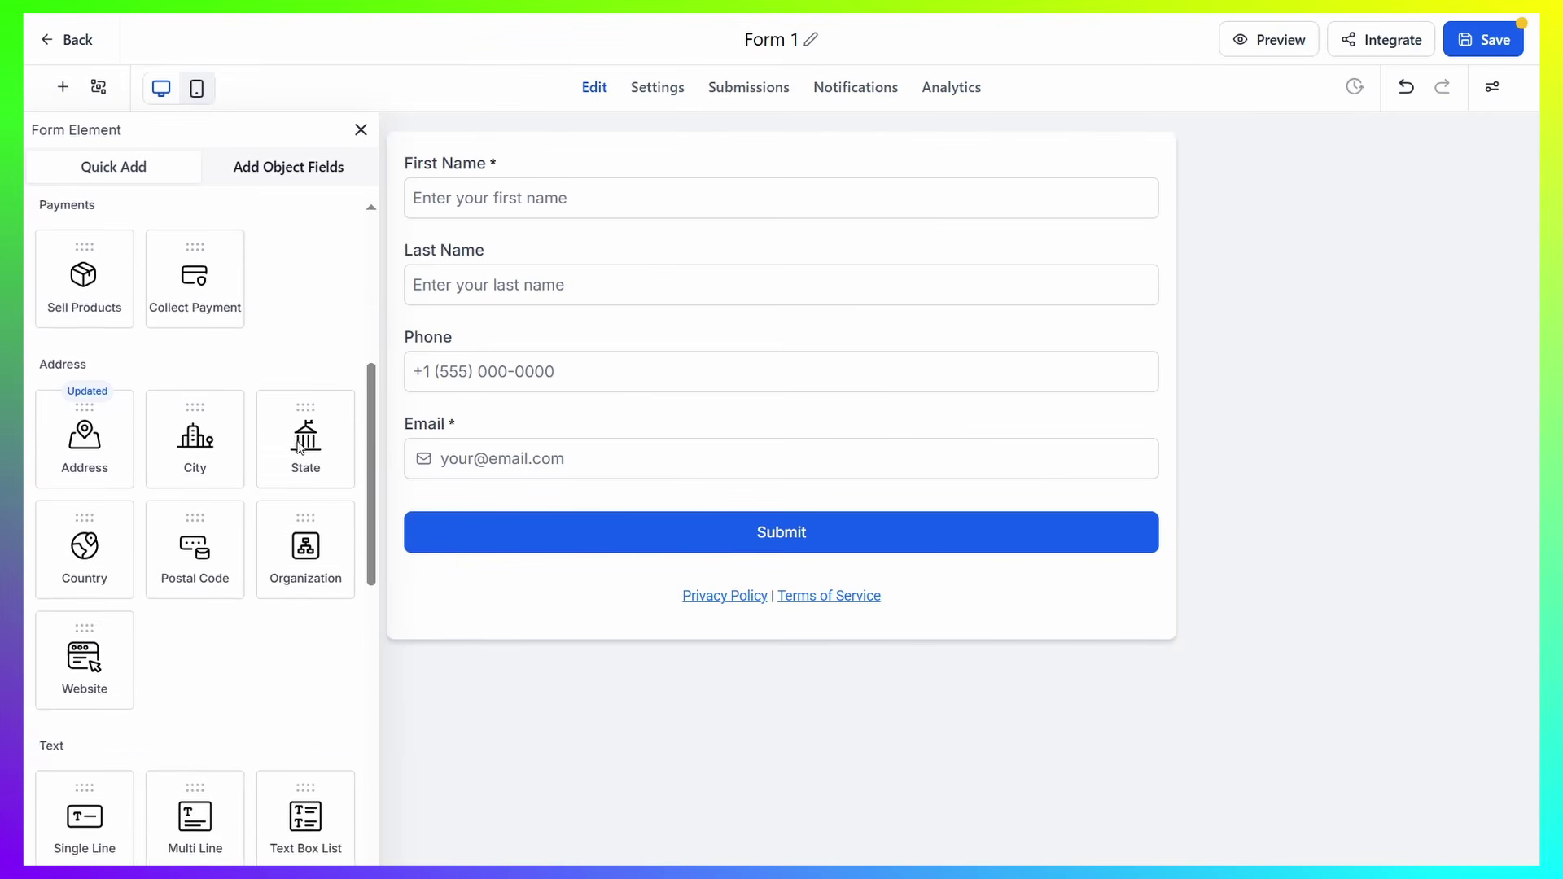
pyautogui.scroll(-5, 299, 446)
pyautogui.scroll(-1, 276, 652)
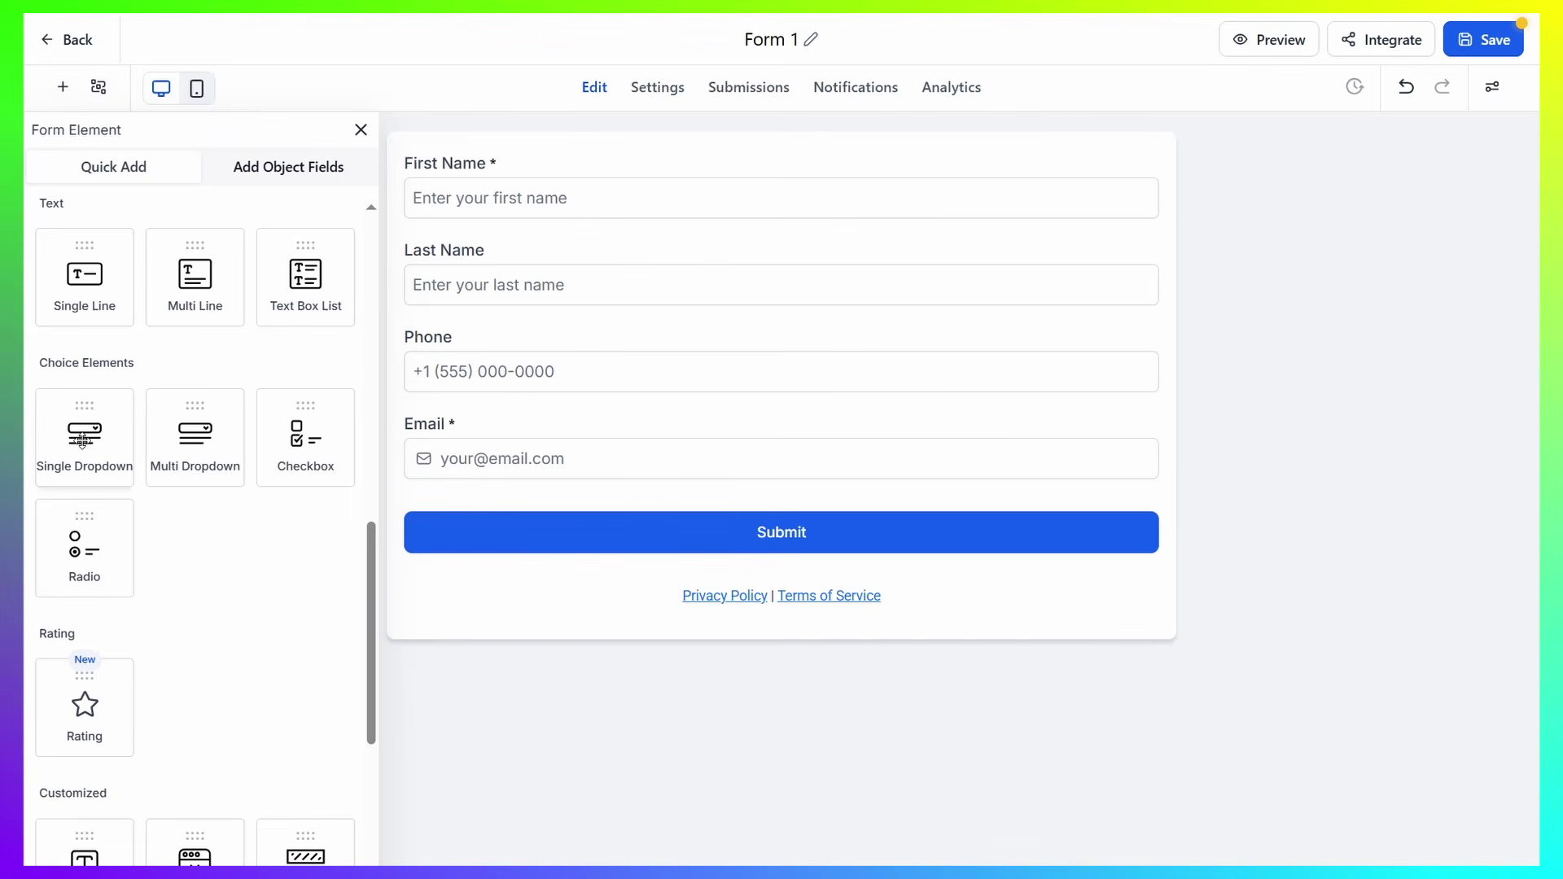
pyautogui.moveTo(88, 452); pyautogui.dragTo(478, 548)
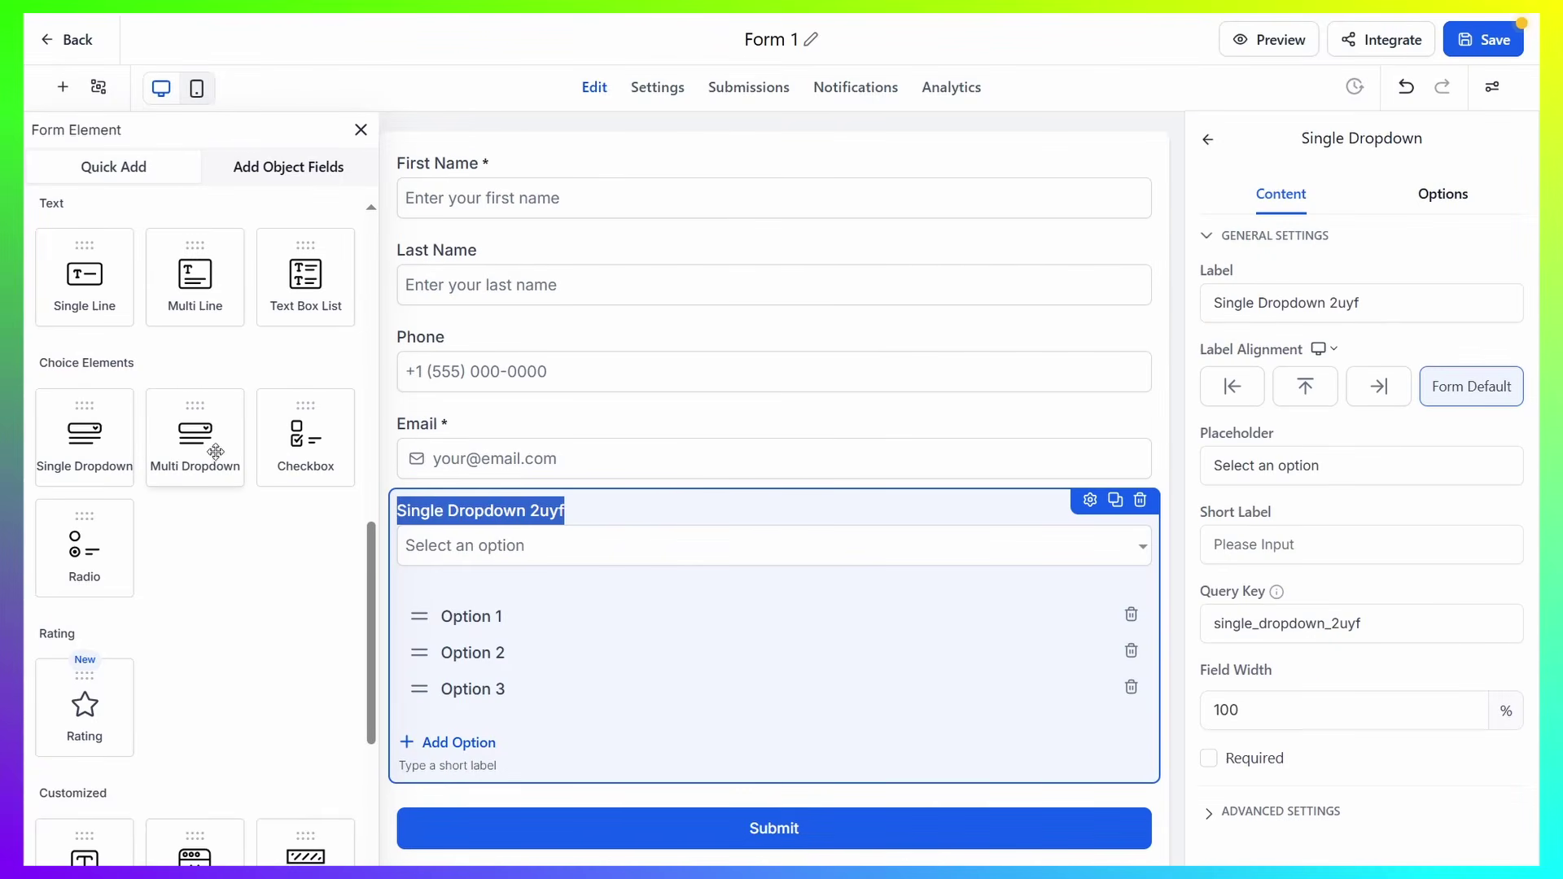
pyautogui.moveTo(213, 450)
pyautogui.mouseDown()
pyautogui.moveTo(694, 462)
pyautogui.moveTo(220, 435)
pyautogui.mouseUp()
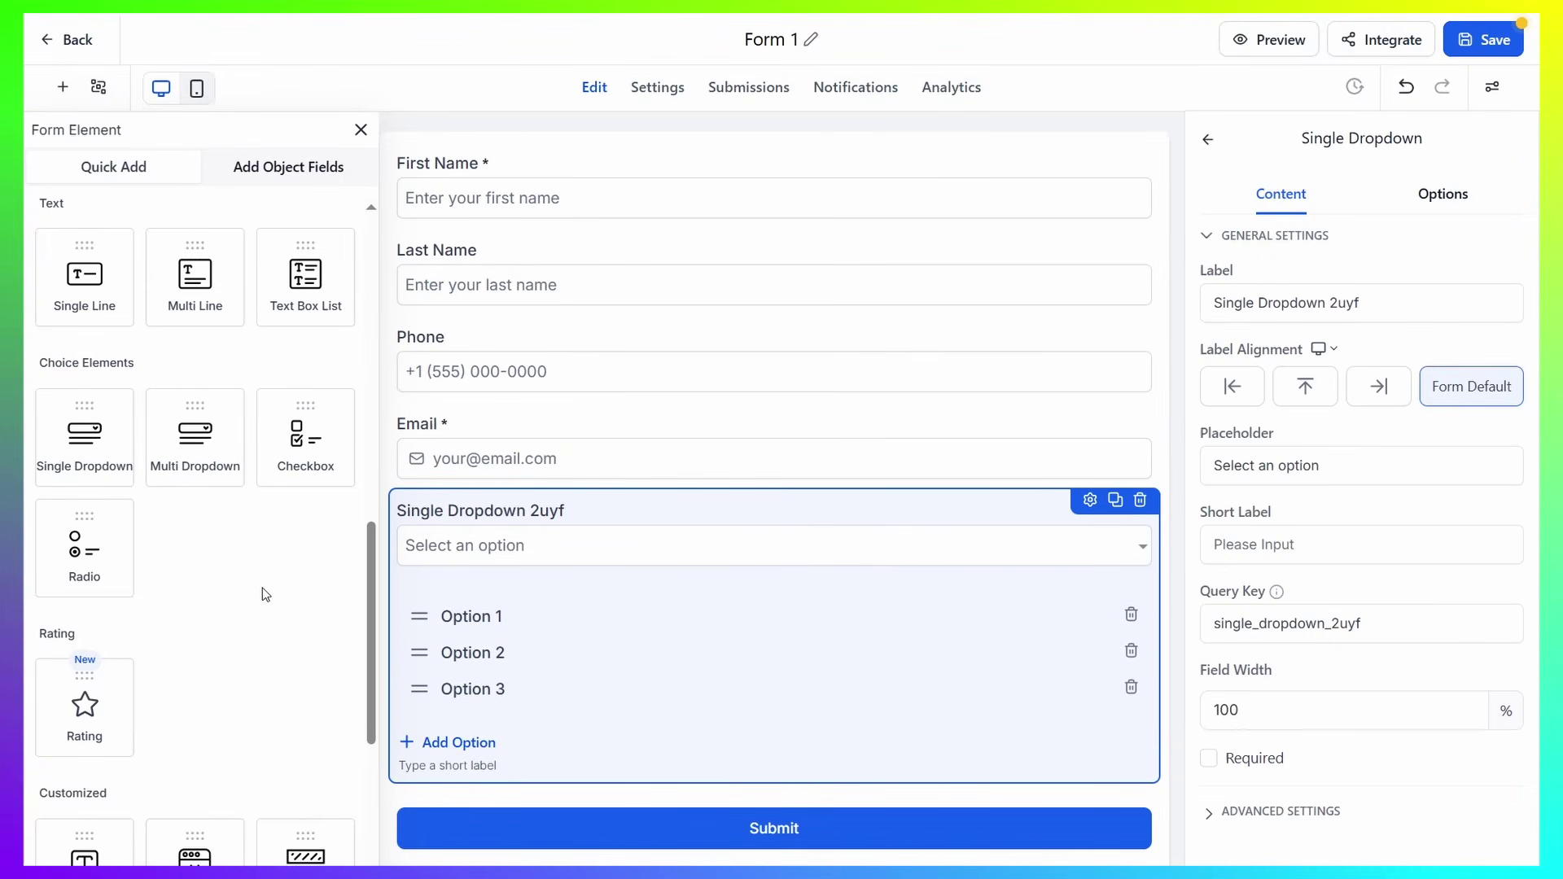
# Set the new dropdown's label to "Target Budget"
pyautogui.scroll(-1, 806, 538)
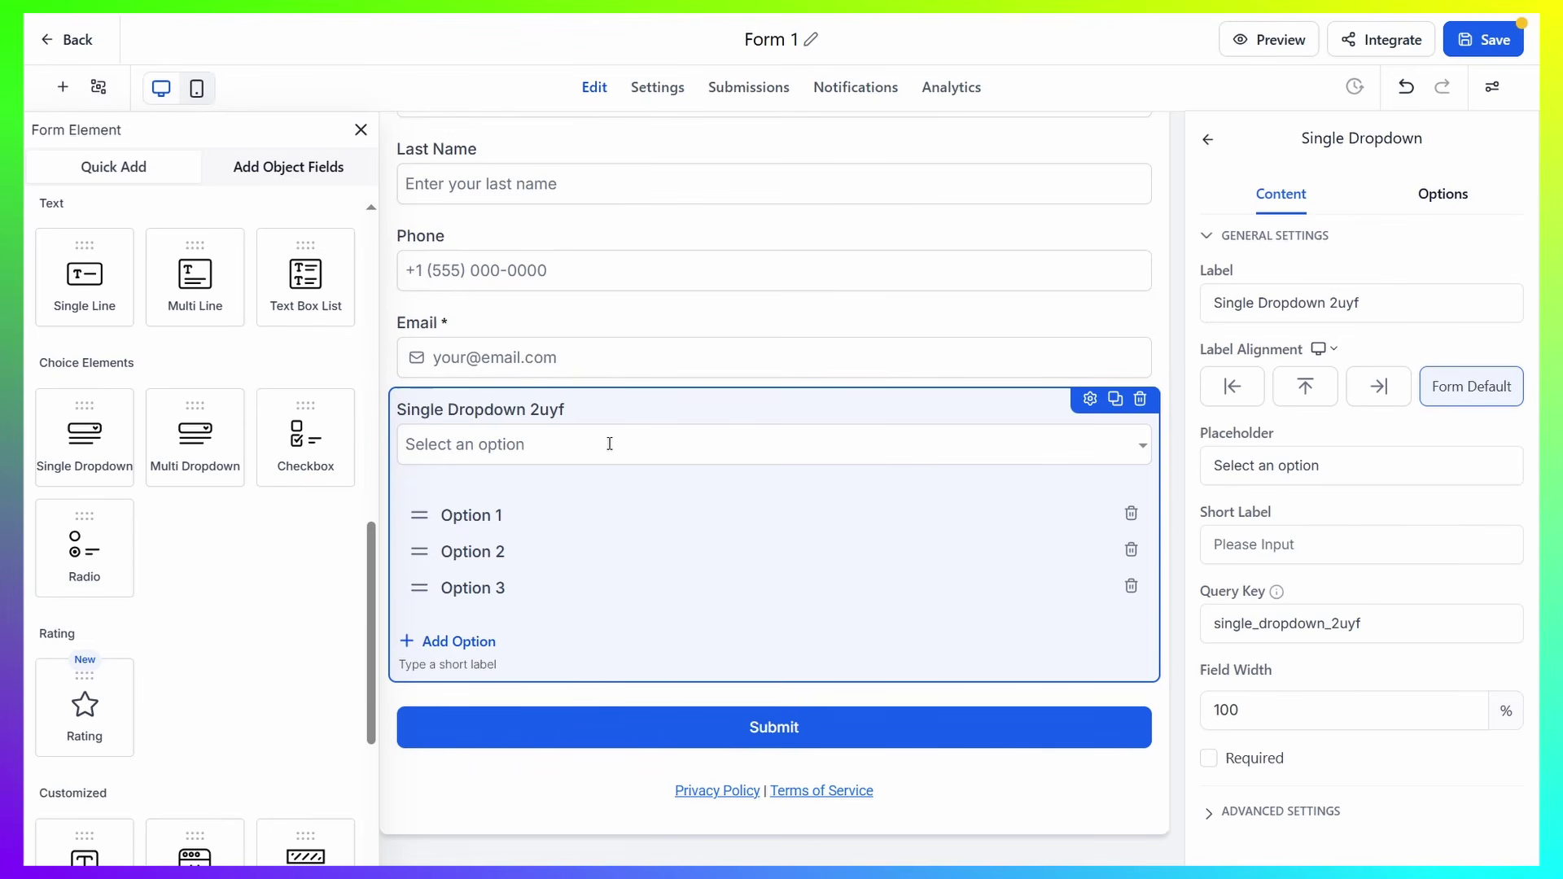
pyautogui.moveTo(1489, 303); pyautogui.dragTo(1044, 312)
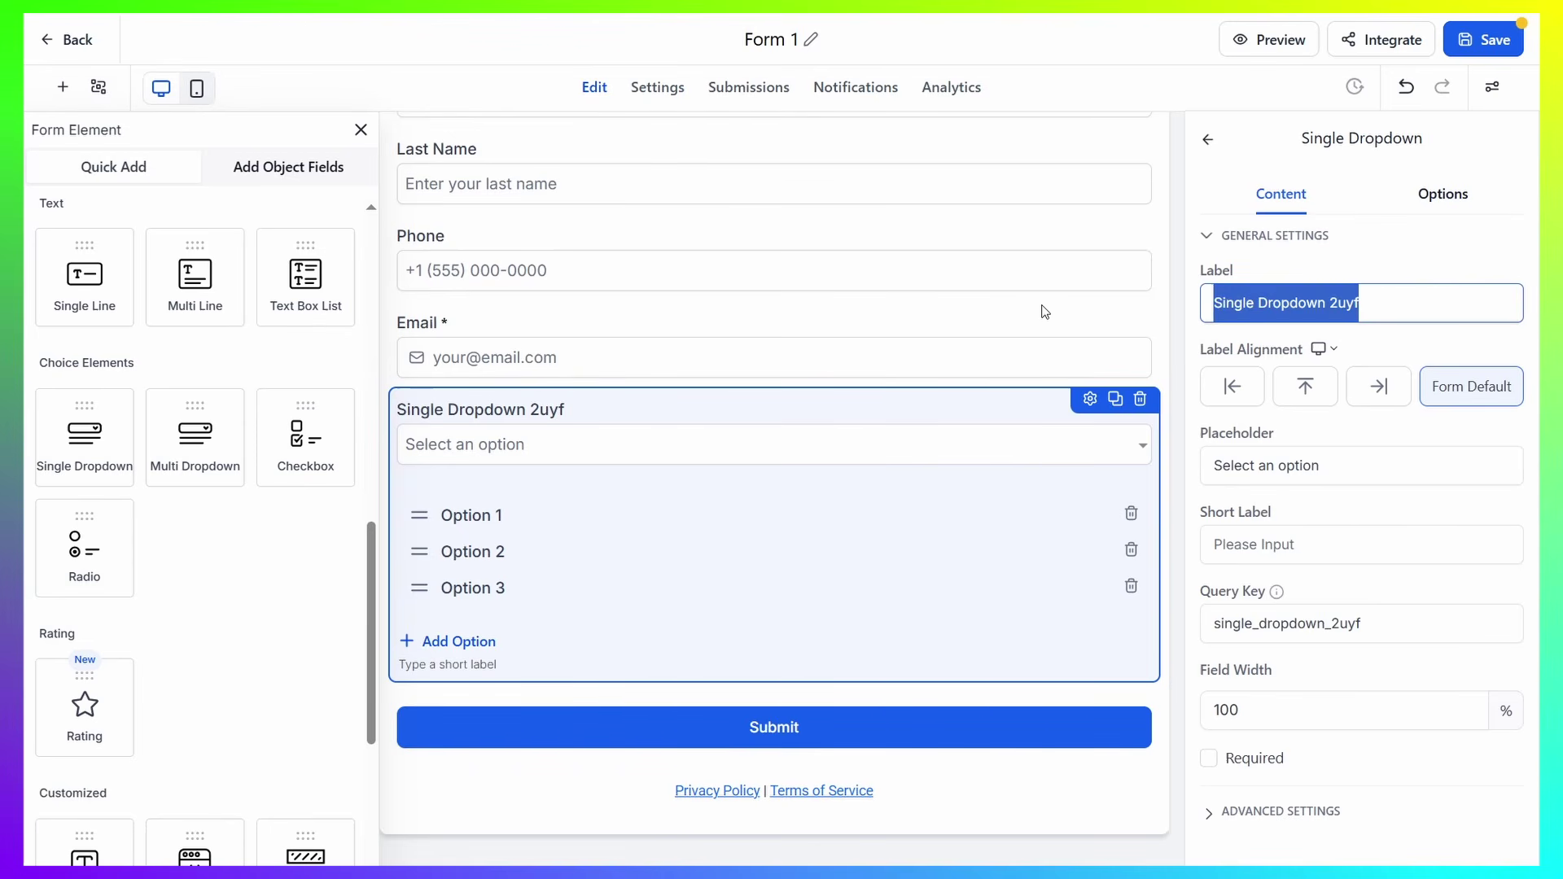
pyautogui.write('Target Budget')
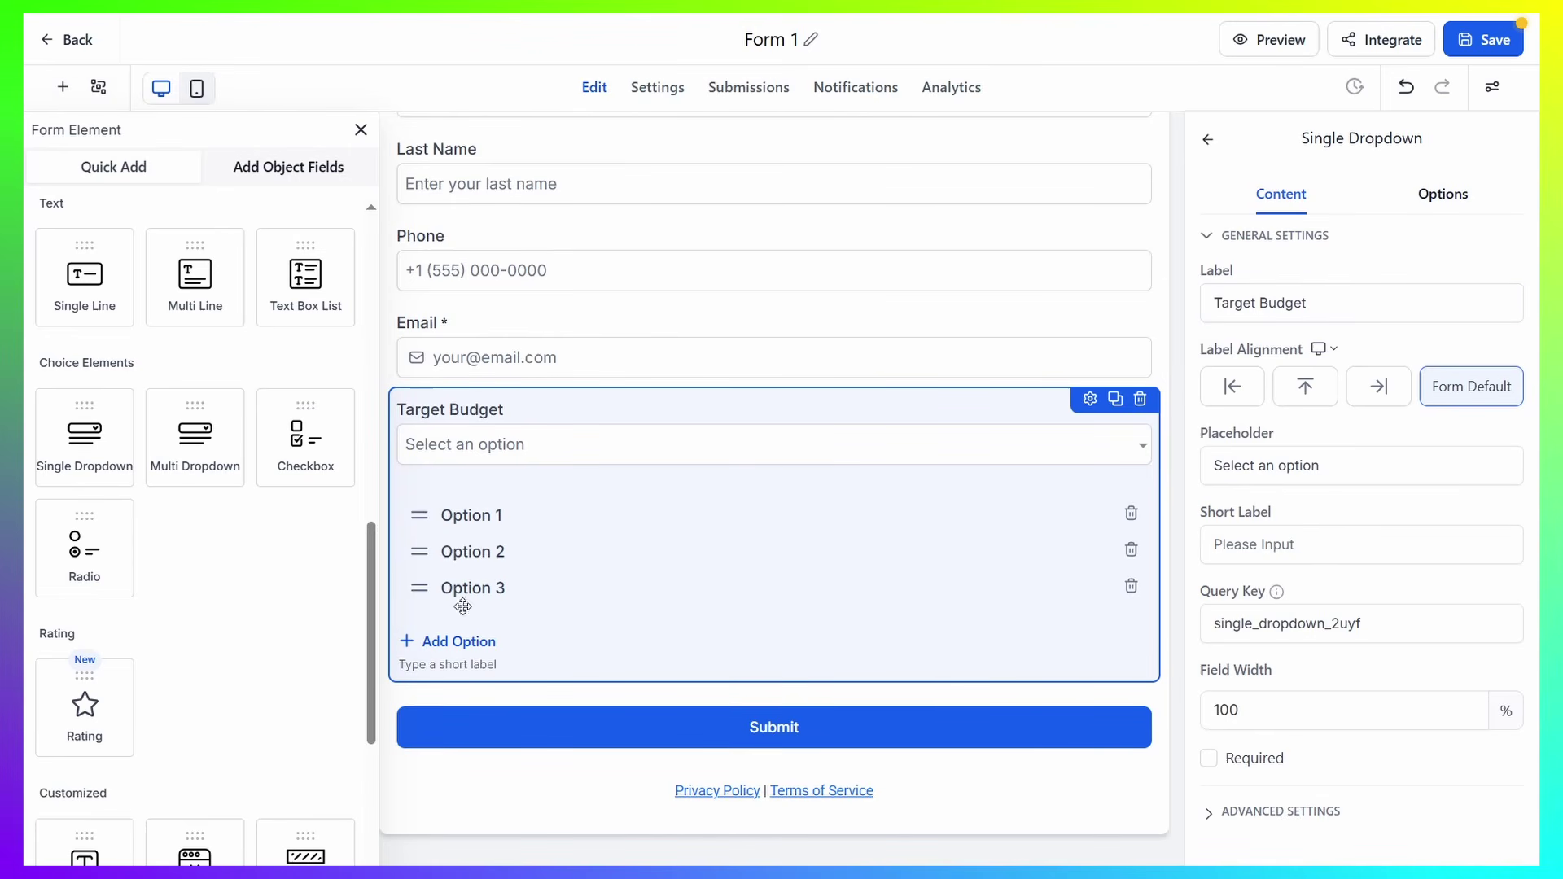
pyautogui.click(463, 642)
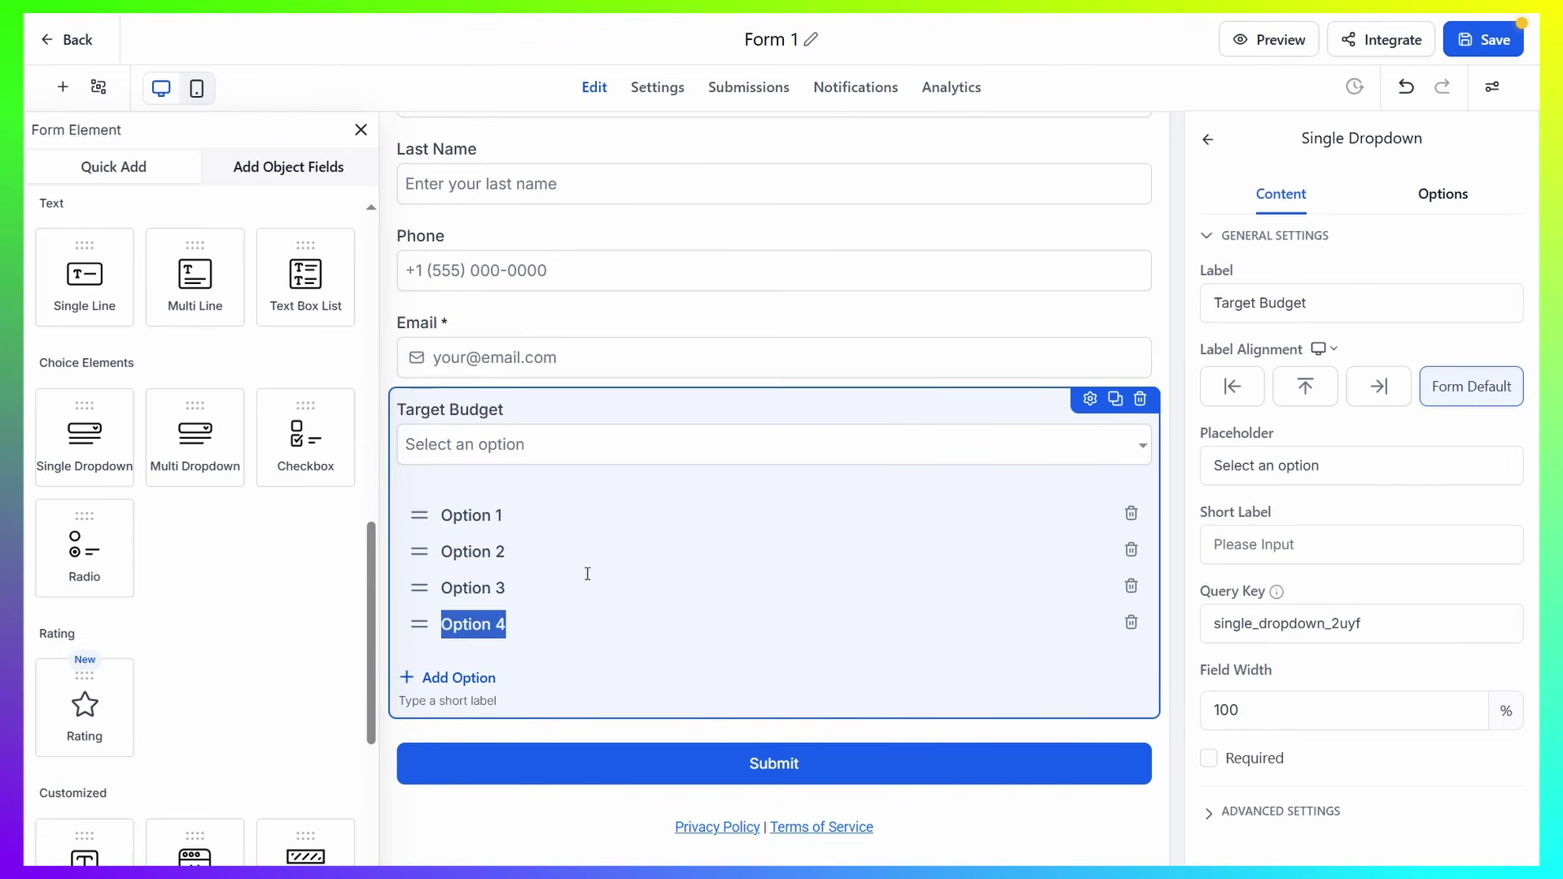
pyautogui.click(544, 515)
pyautogui.click(1131, 627)
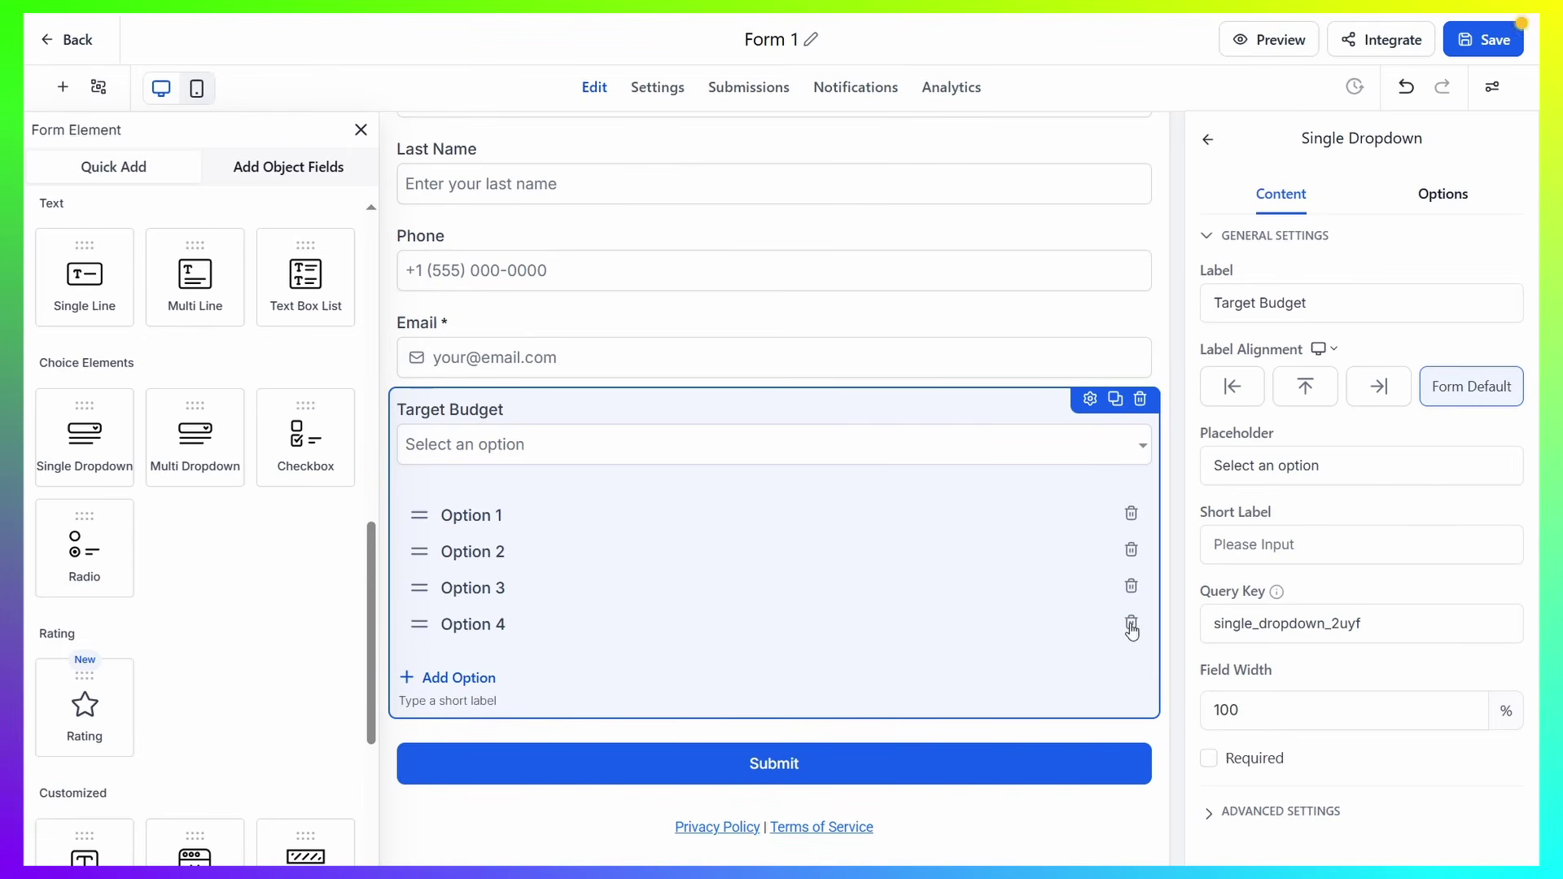
# Rename the three Target Budget dropdown options to "$300k-$500k", "$500k-$750k" and "$750k+"
pyautogui.click(500, 515)
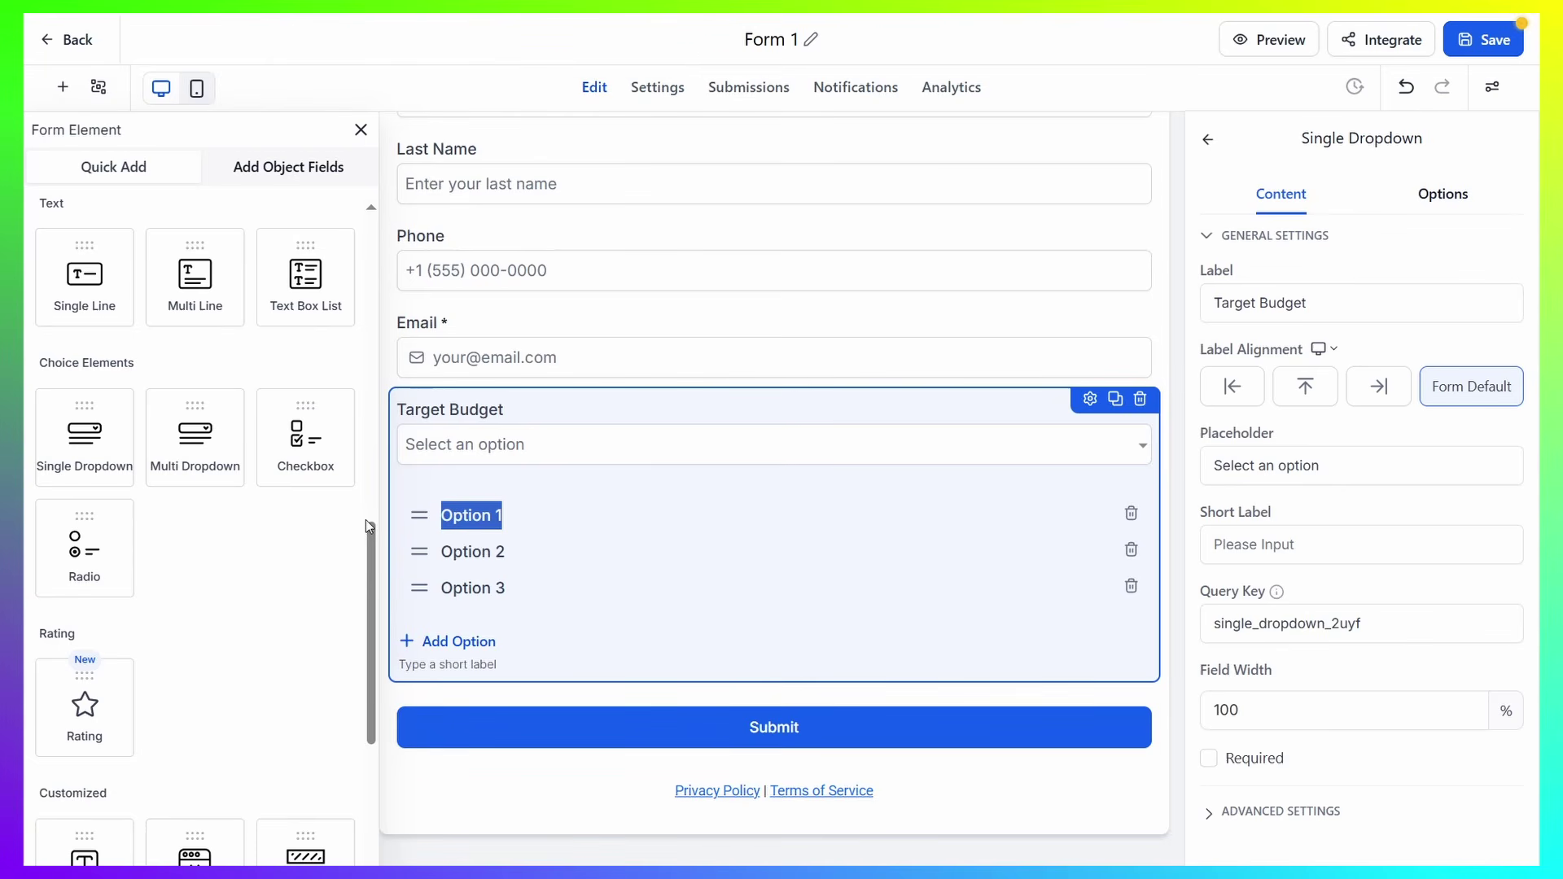
pyautogui.write('$3')
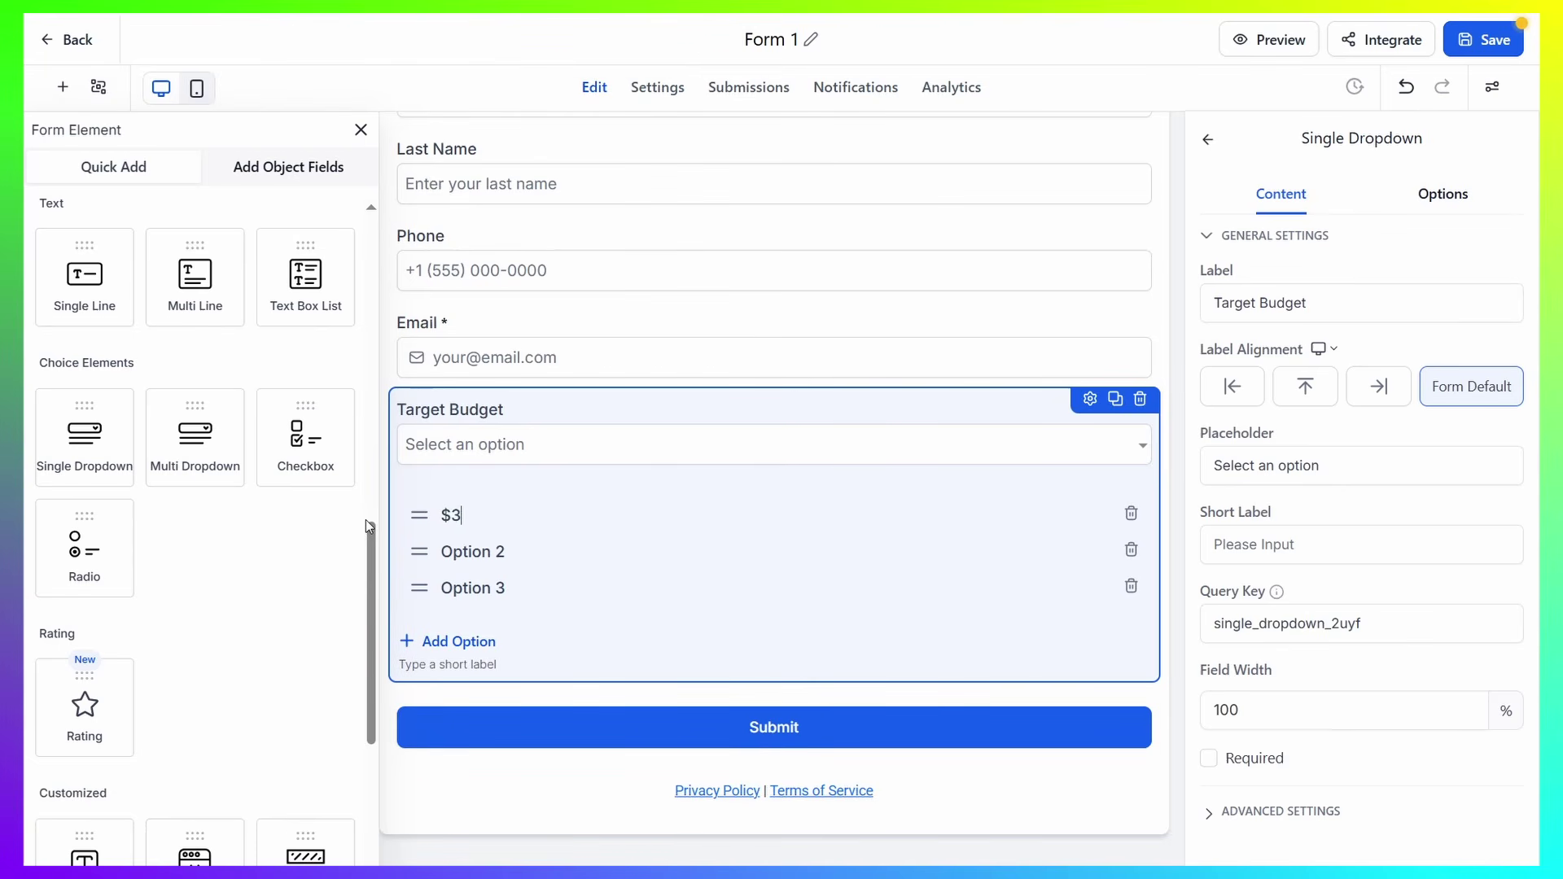
pyautogui.write('00k-')
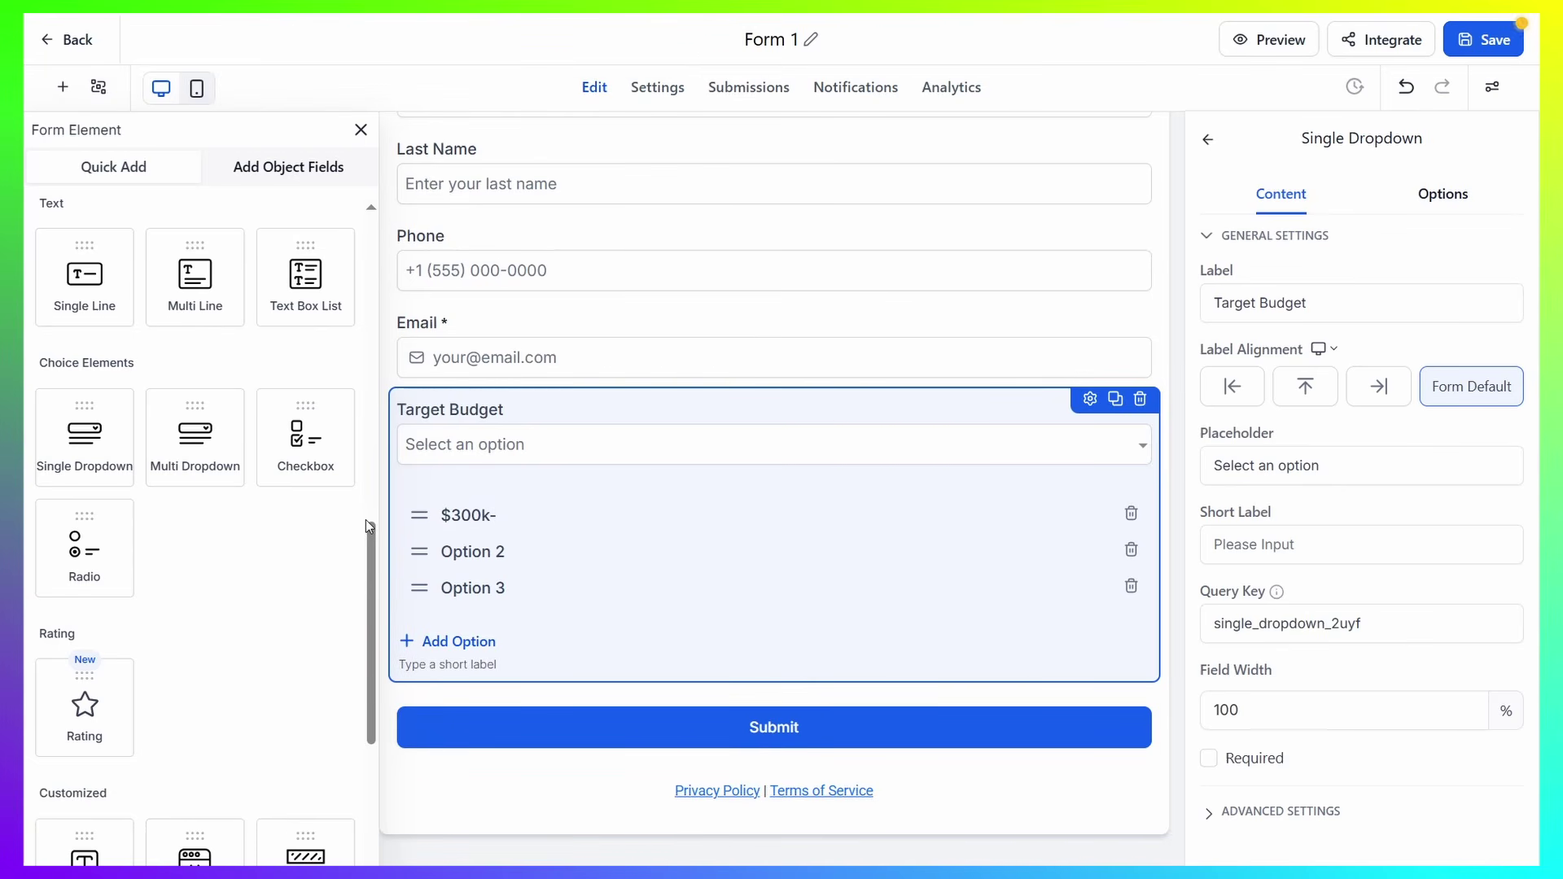
pyautogui.write('$500k')
pyautogui.moveTo(507, 553); pyautogui.dragTo(395, 549)
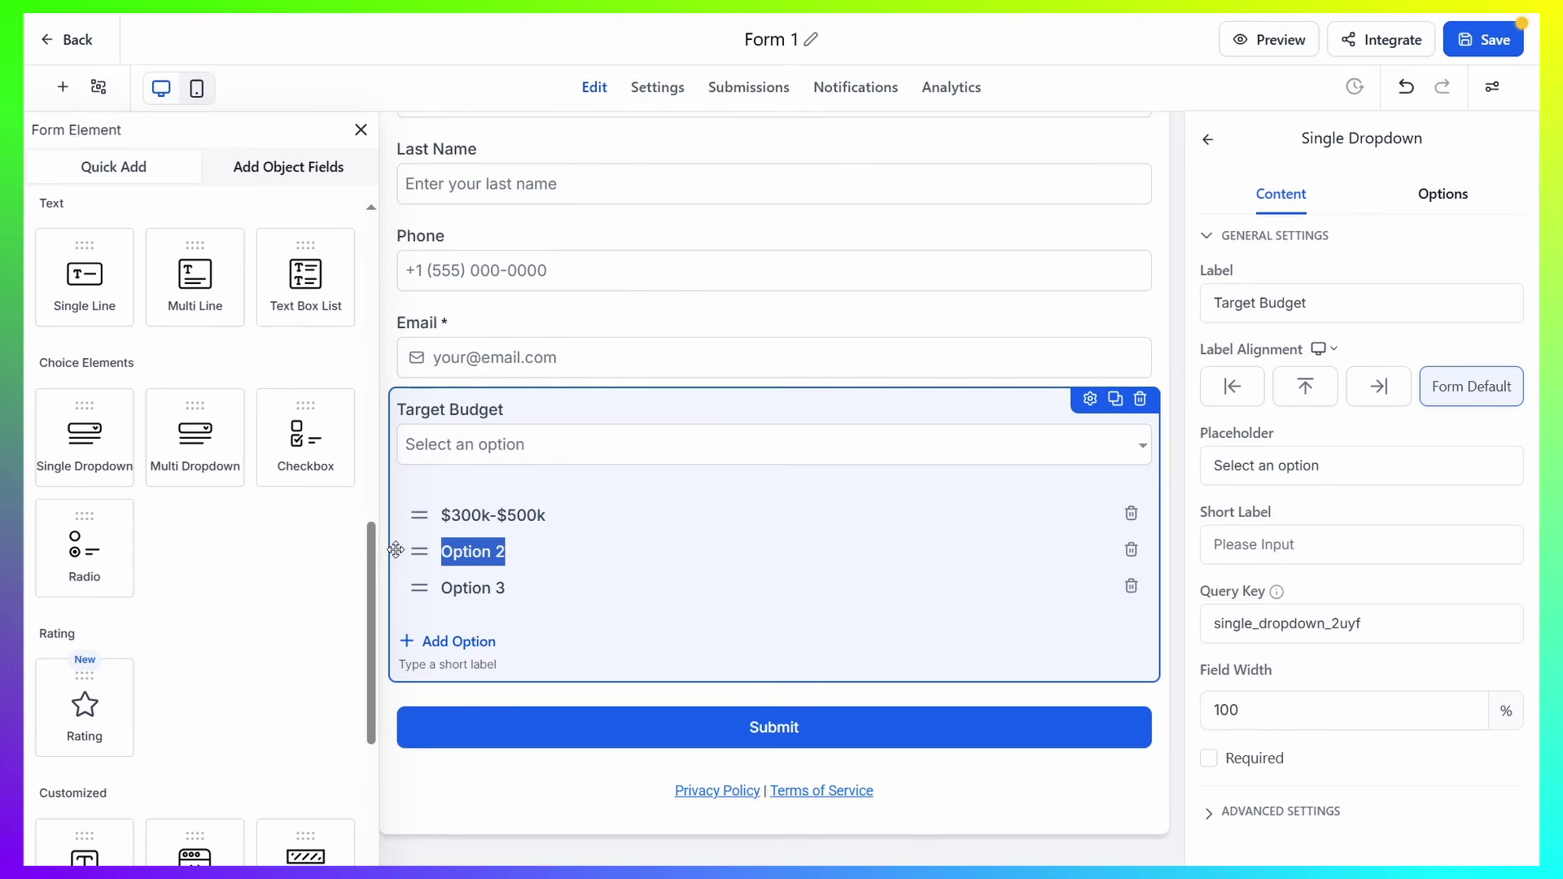
pyautogui.write('5')
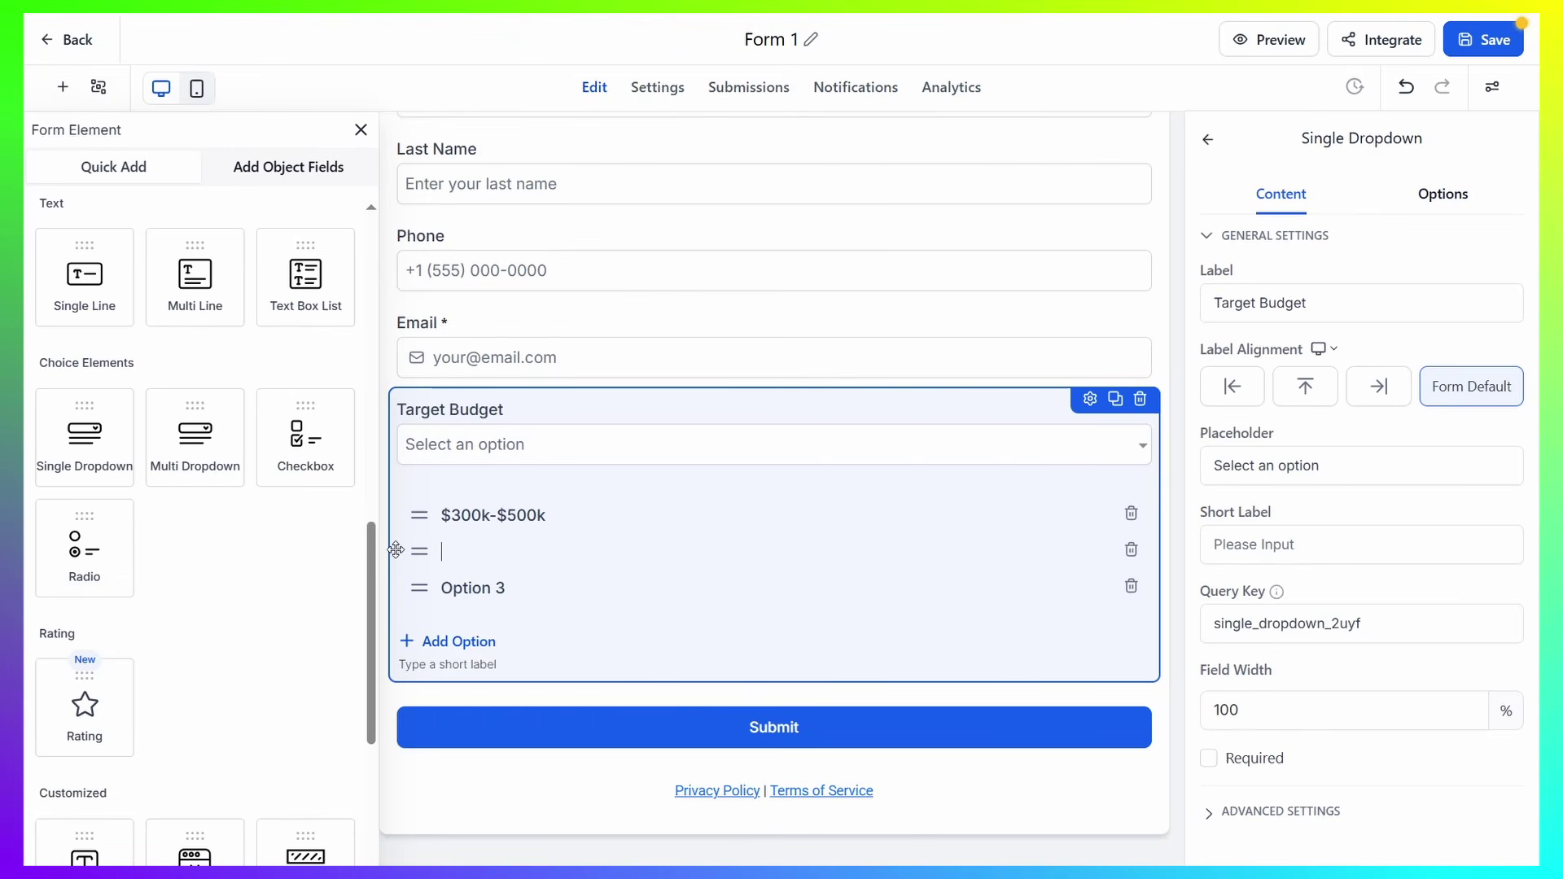
pyautogui.write('$500k-')
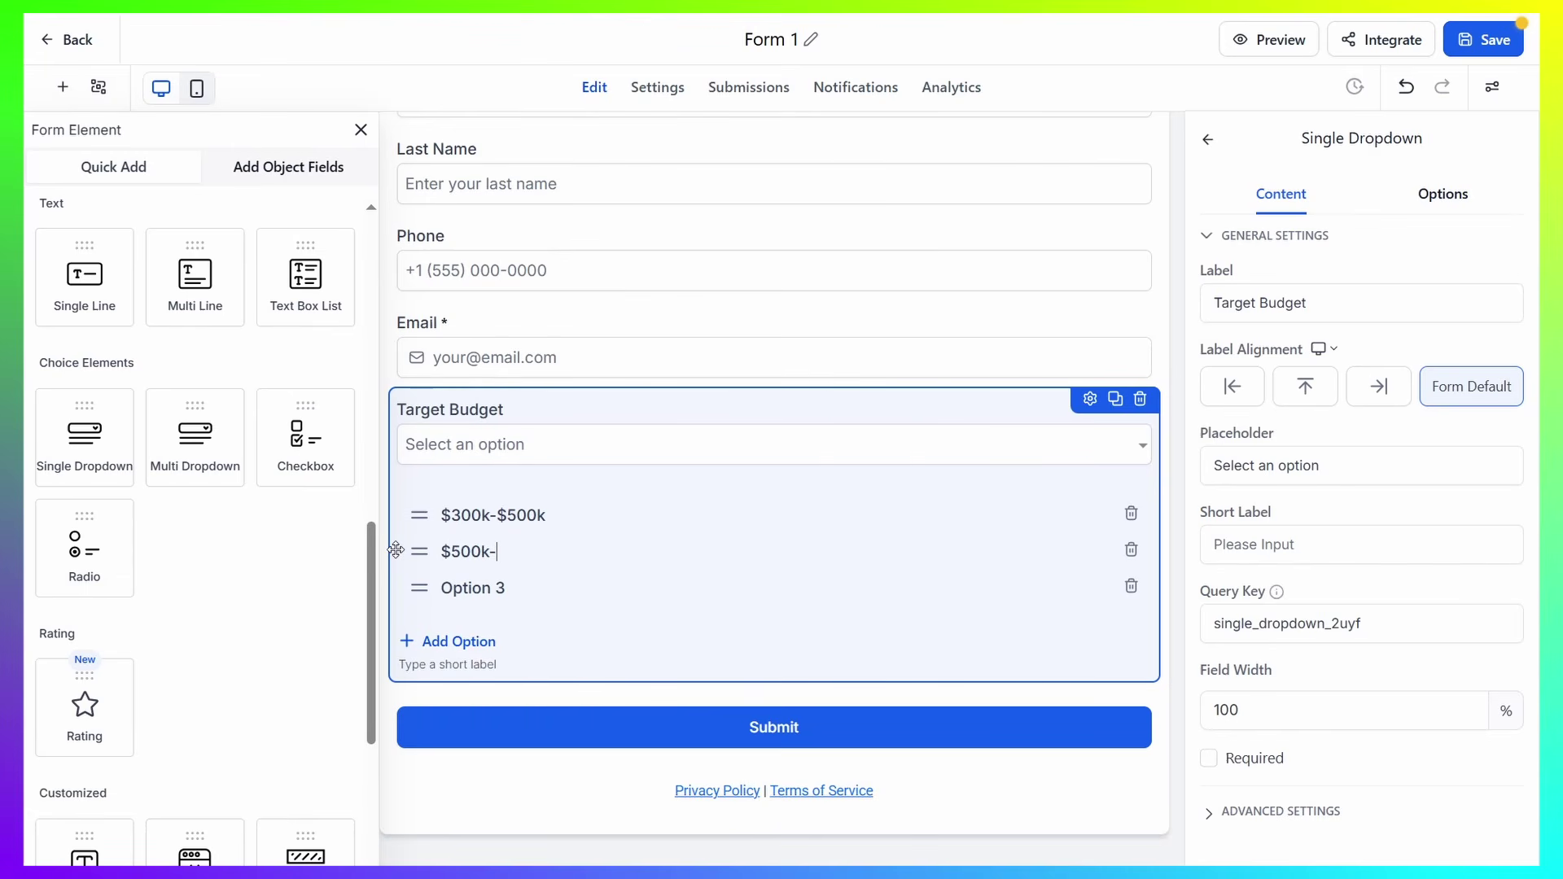
pyautogui.write('$750k')
pyautogui.tripleClick(481, 588)
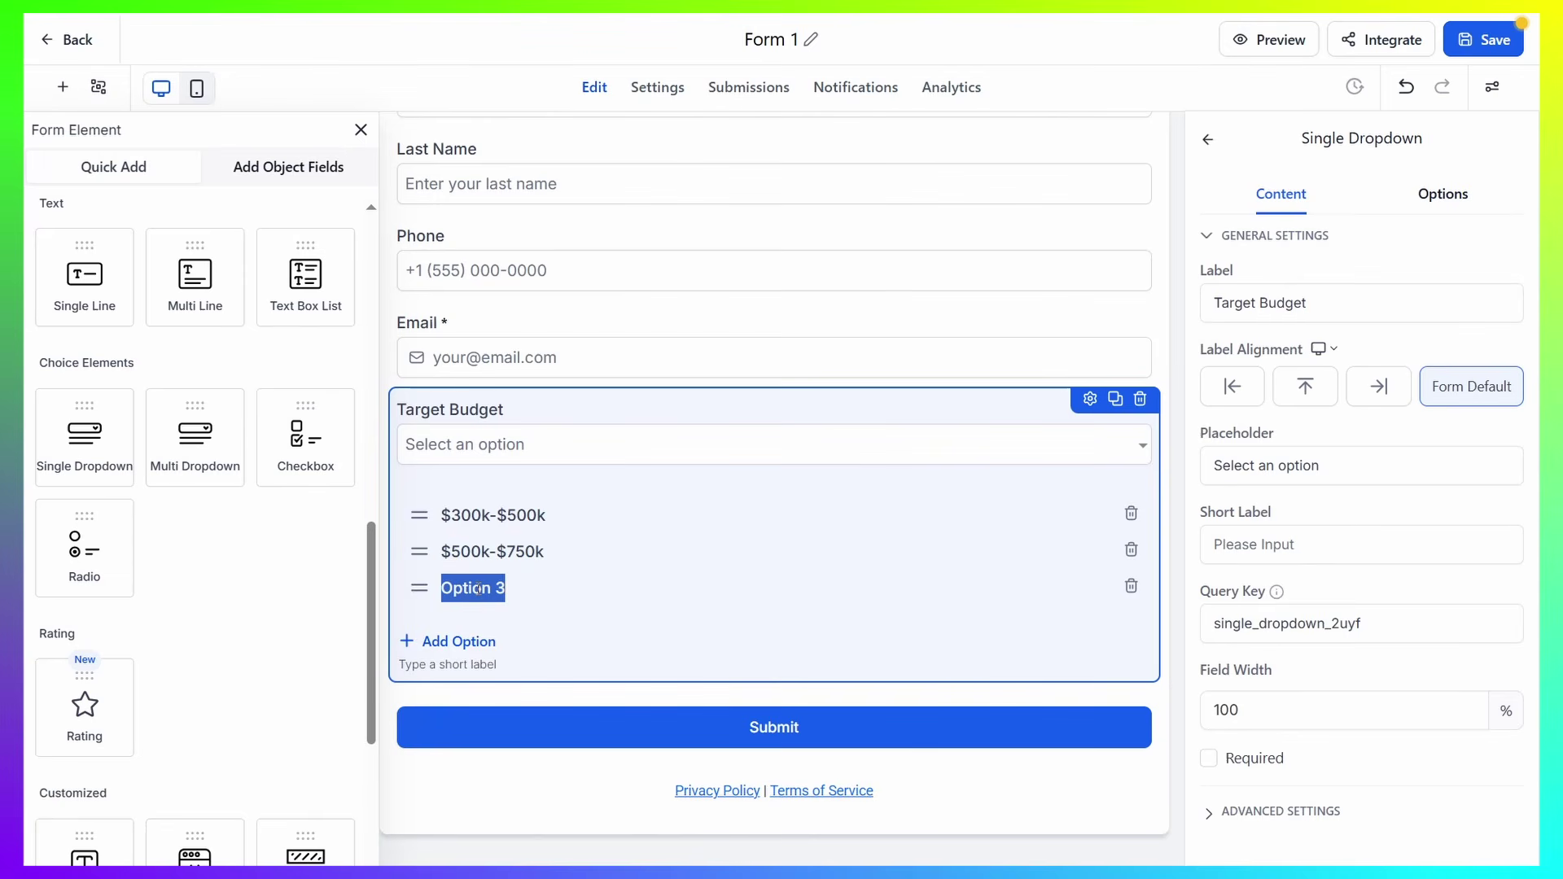
pyautogui.write('$')
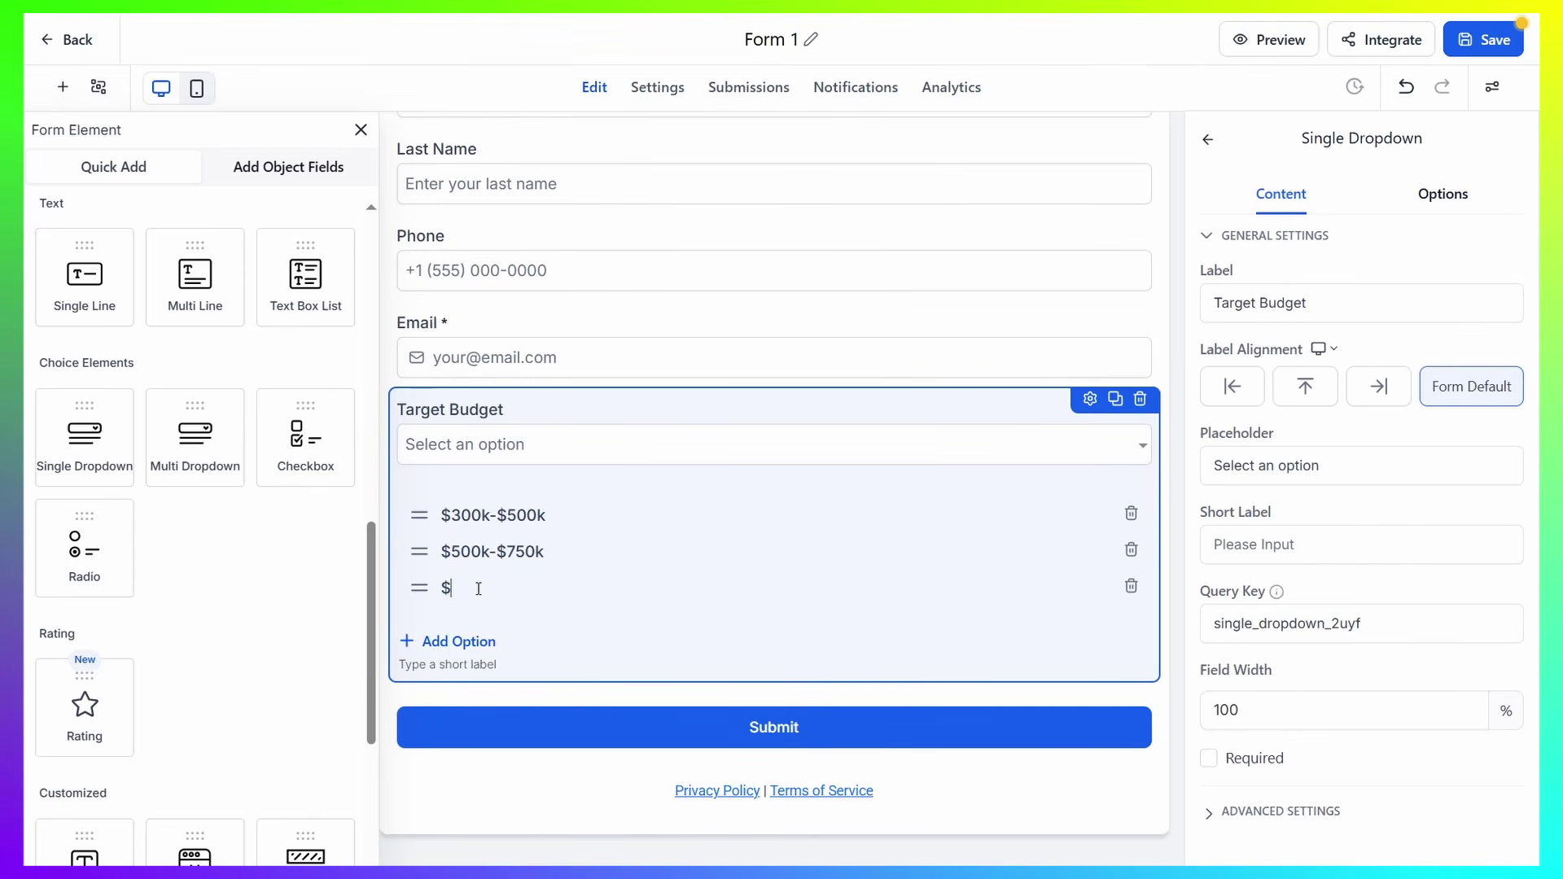
pyautogui.write('750k+')
pyautogui.click(777, 715)
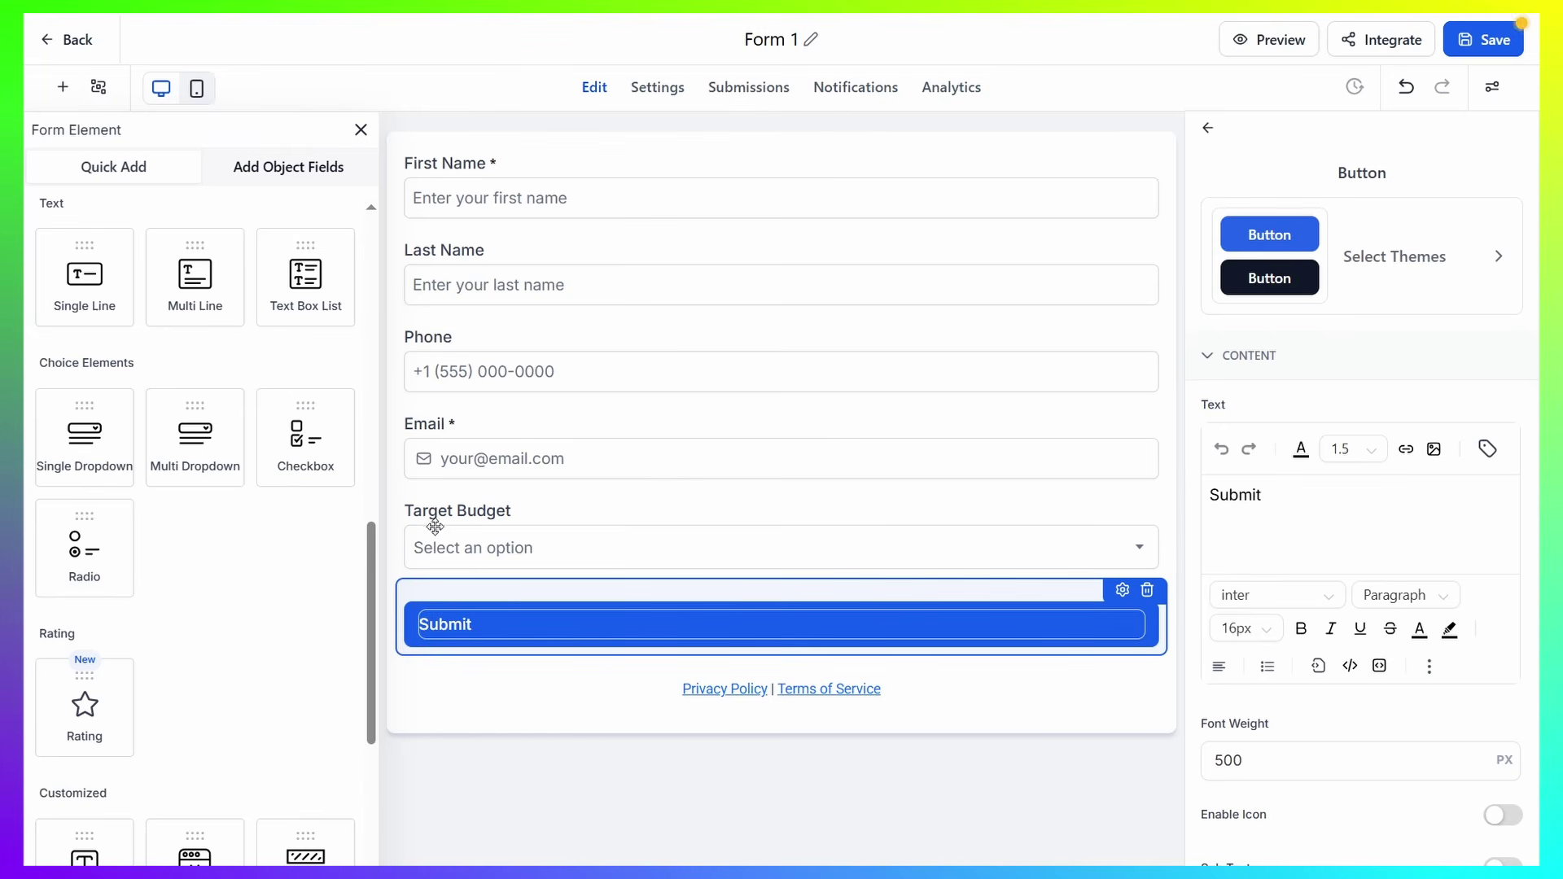
# Make the Target Budget dropdown a required field
pyautogui.click(694, 513)
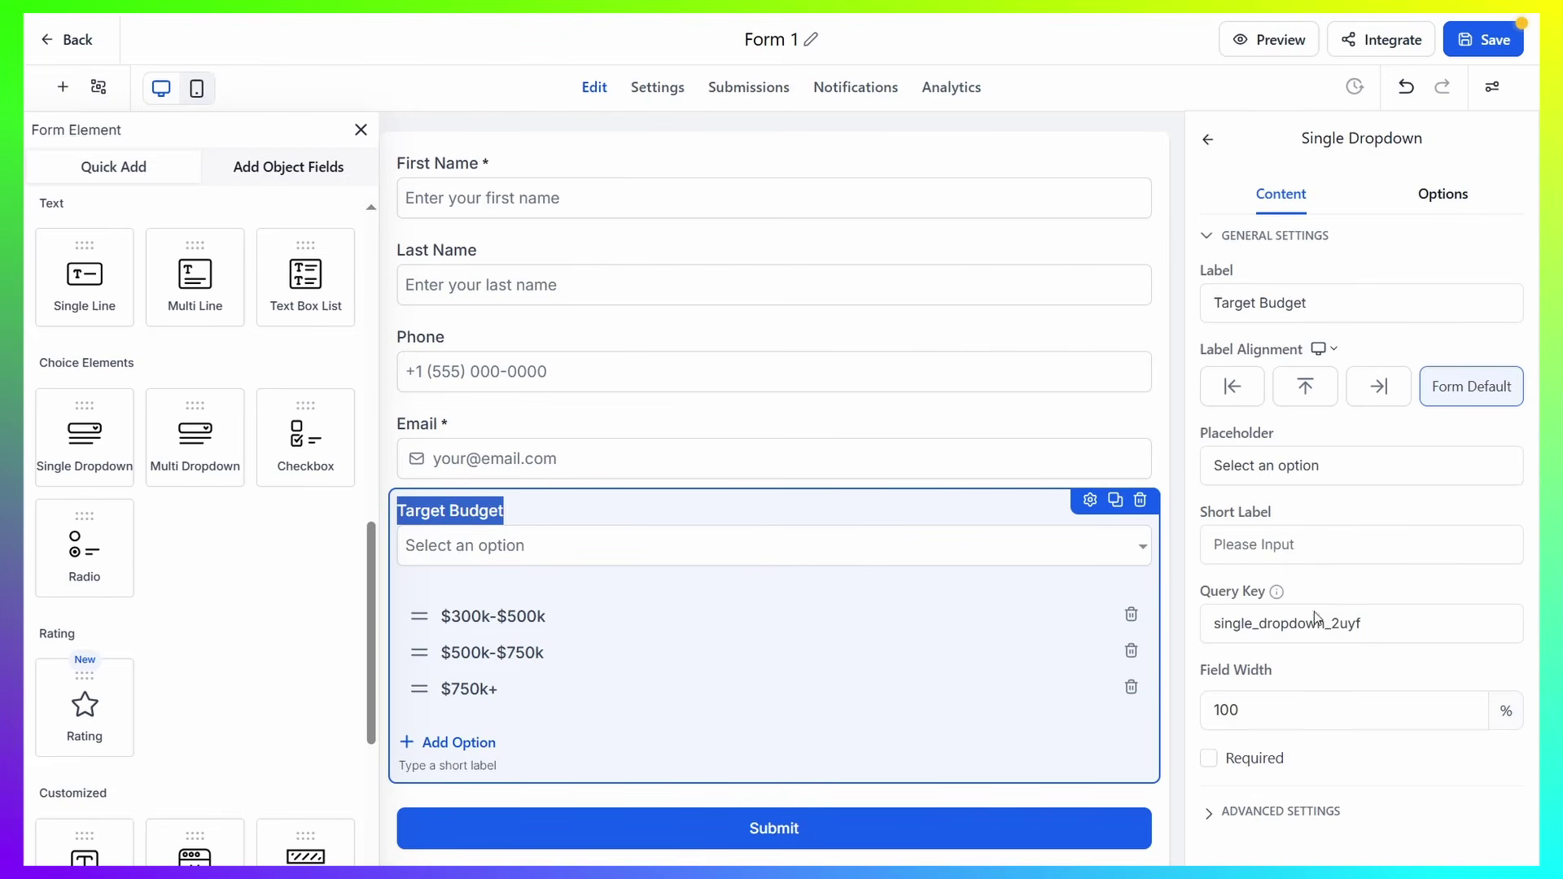
pyautogui.scroll(-1, 1314, 616)
pyautogui.click(1208, 682)
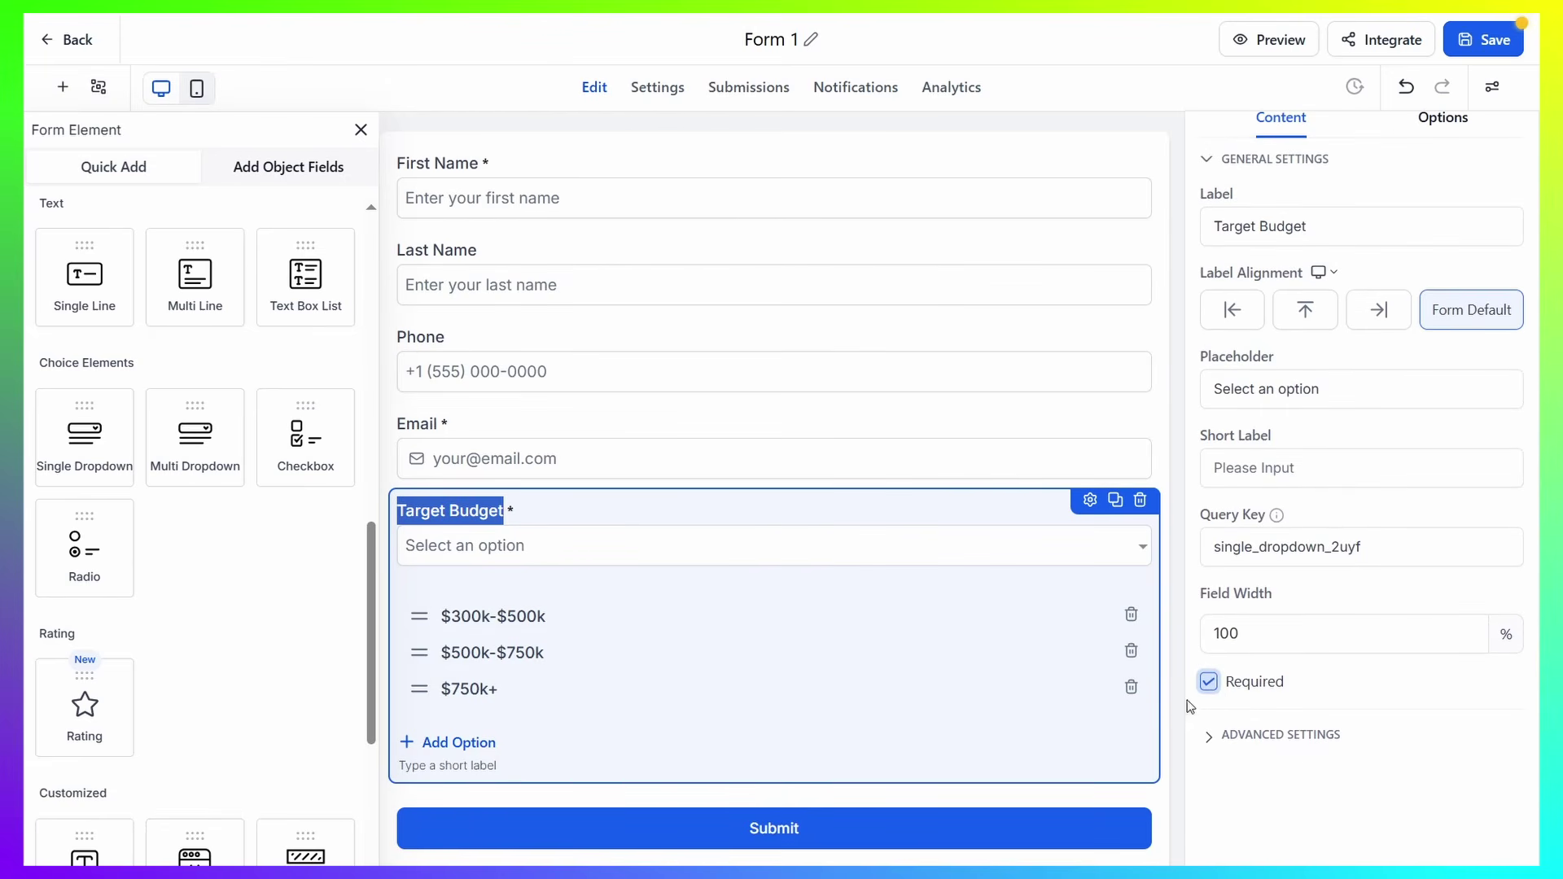
pyautogui.click(682, 788)
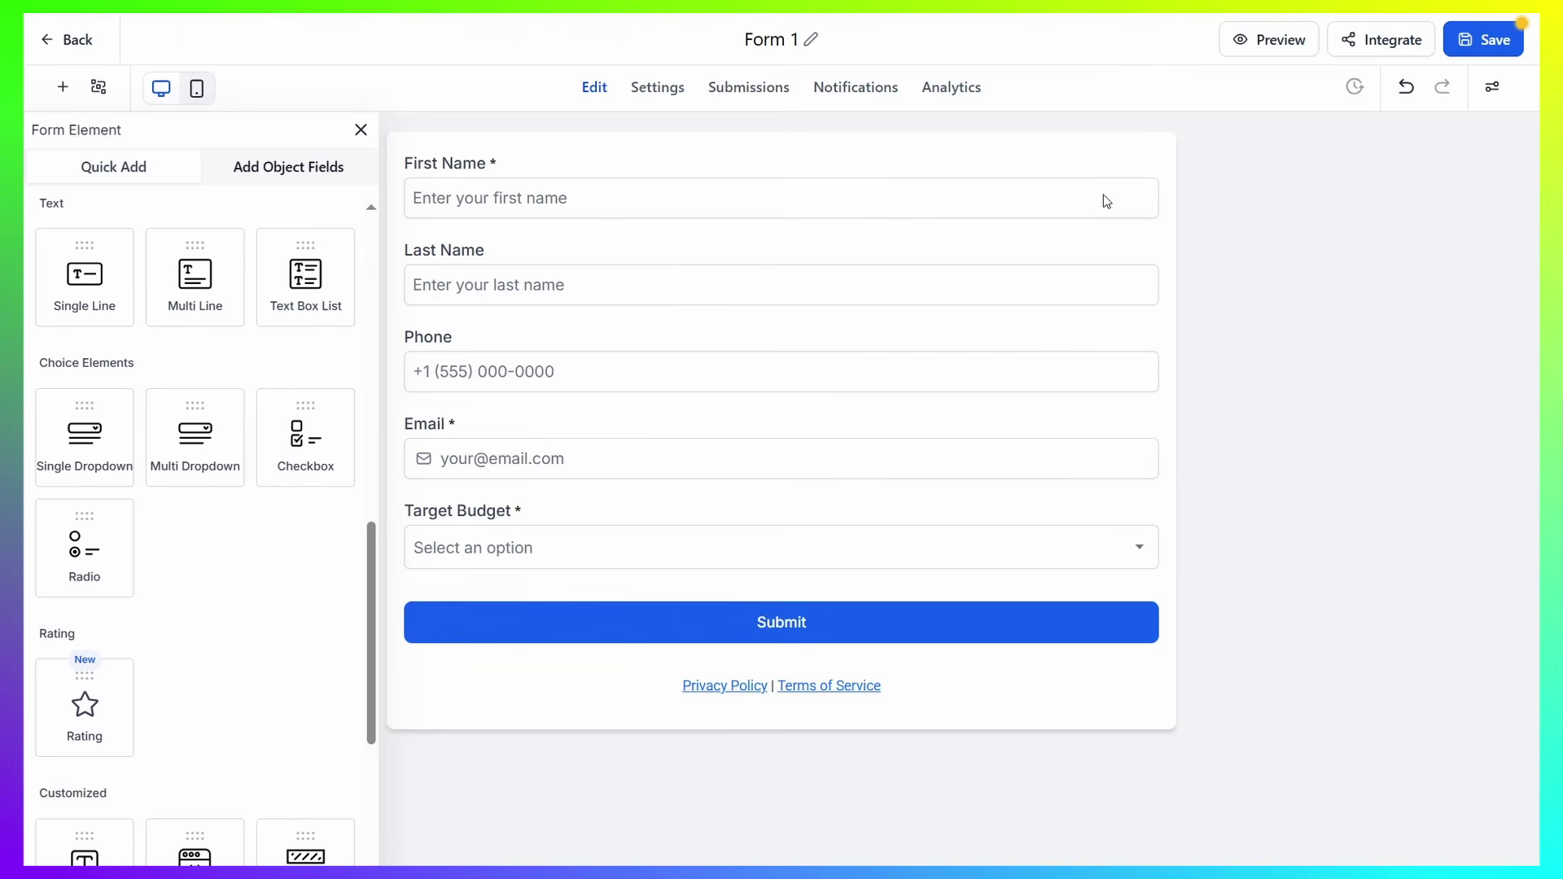
# Rename the form to "Budget Form" and save it
pyautogui.click(812, 40)
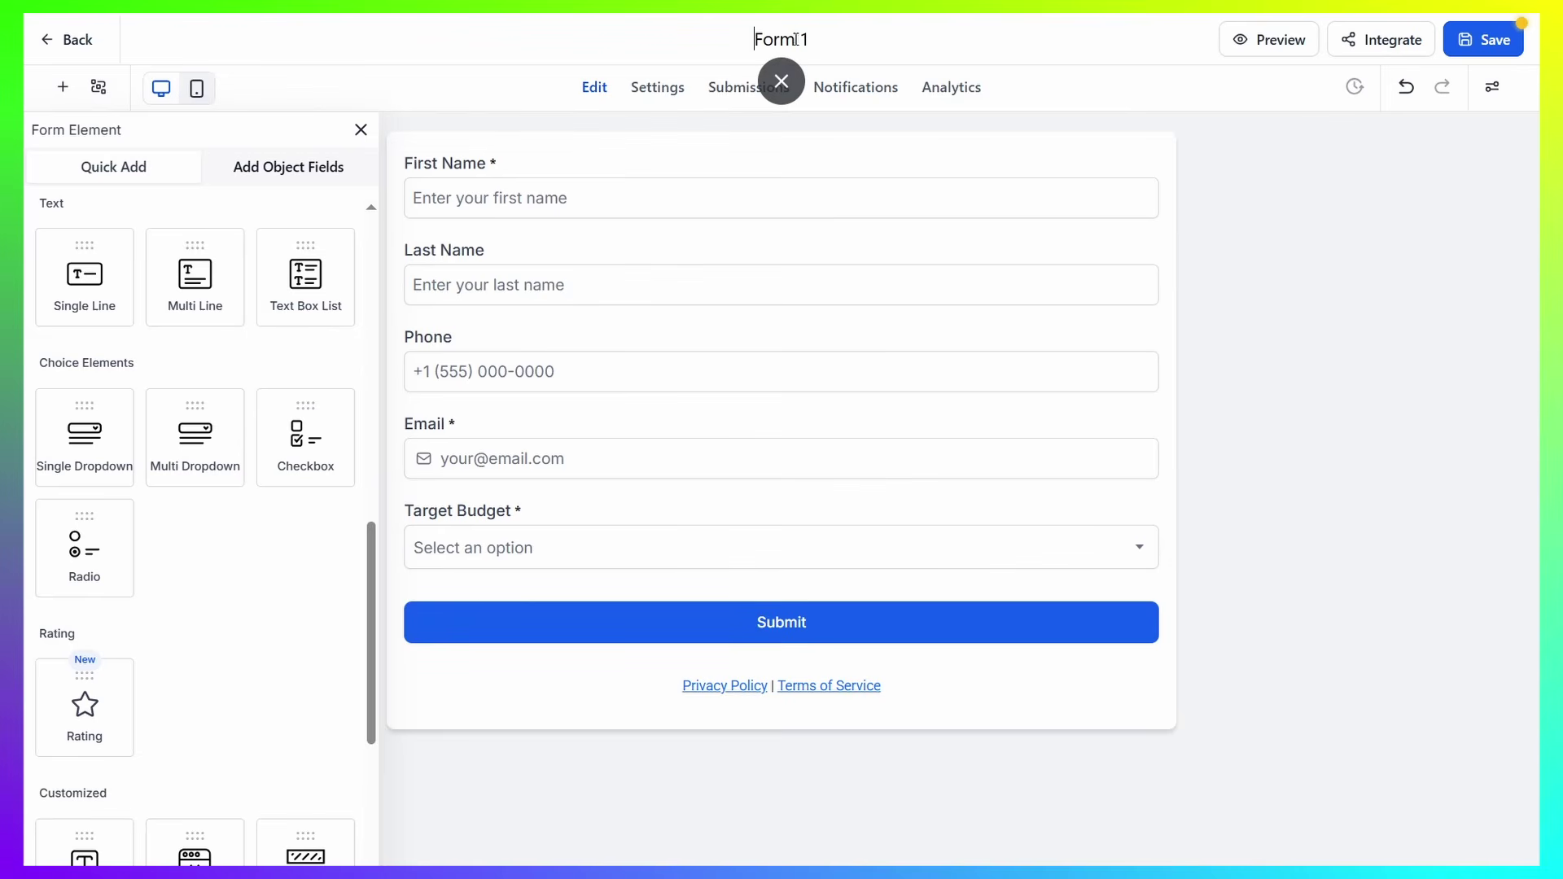
pyautogui.click(795, 40)
pyautogui.press('BackSpace')
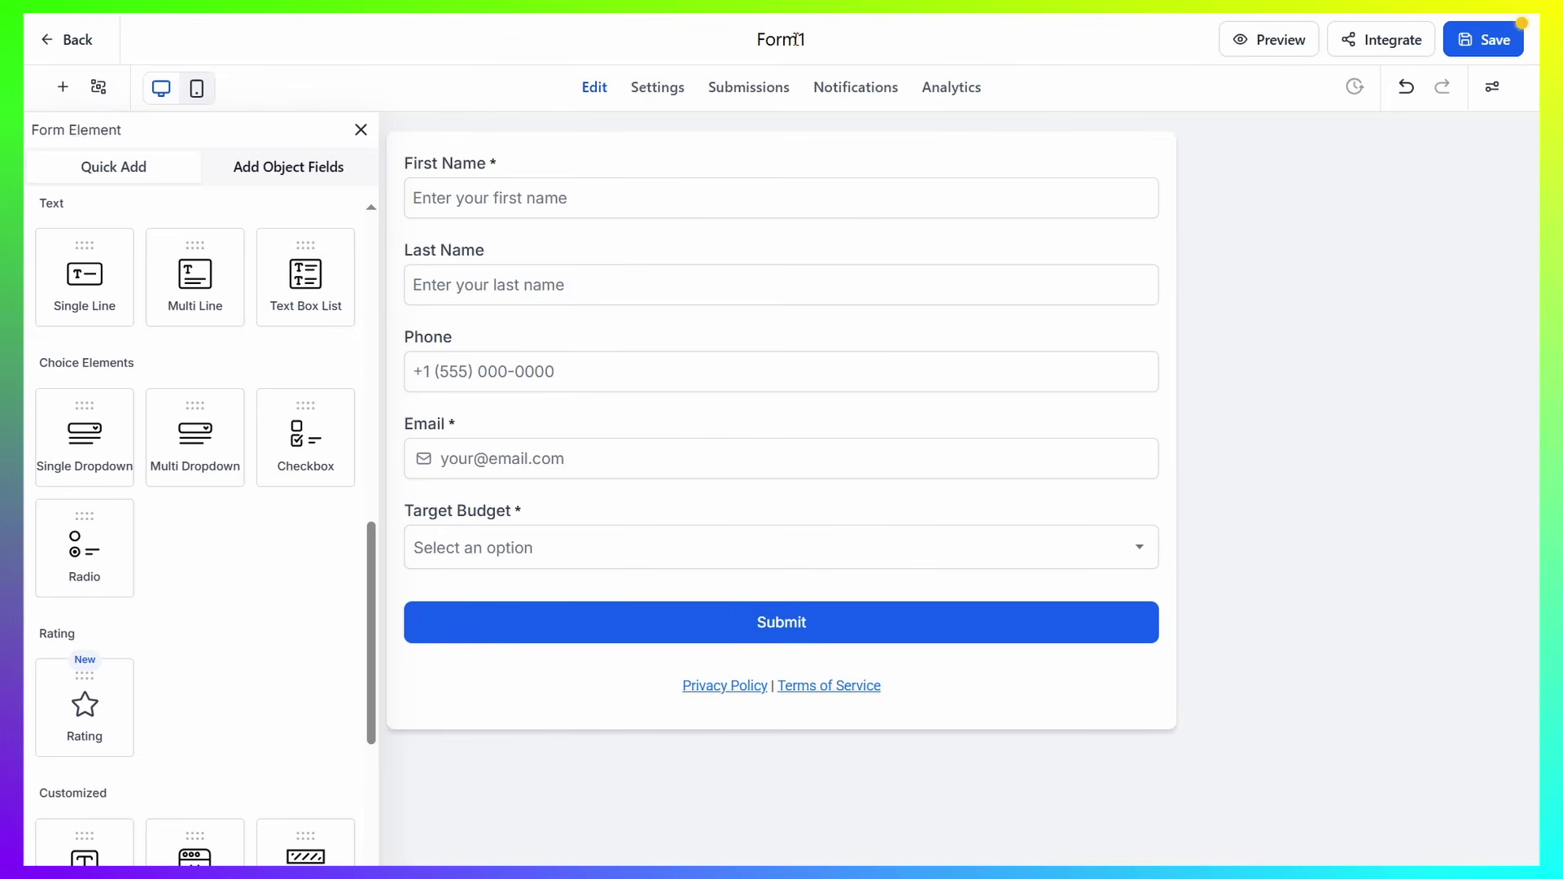
pyautogui.press('BackSpace')
pyautogui.press('BackSpace')
pyautogui.press('BackSpace')
pyautogui.press('Delete')
pyautogui.write('Budget Form')
pyautogui.click(1516, 149)
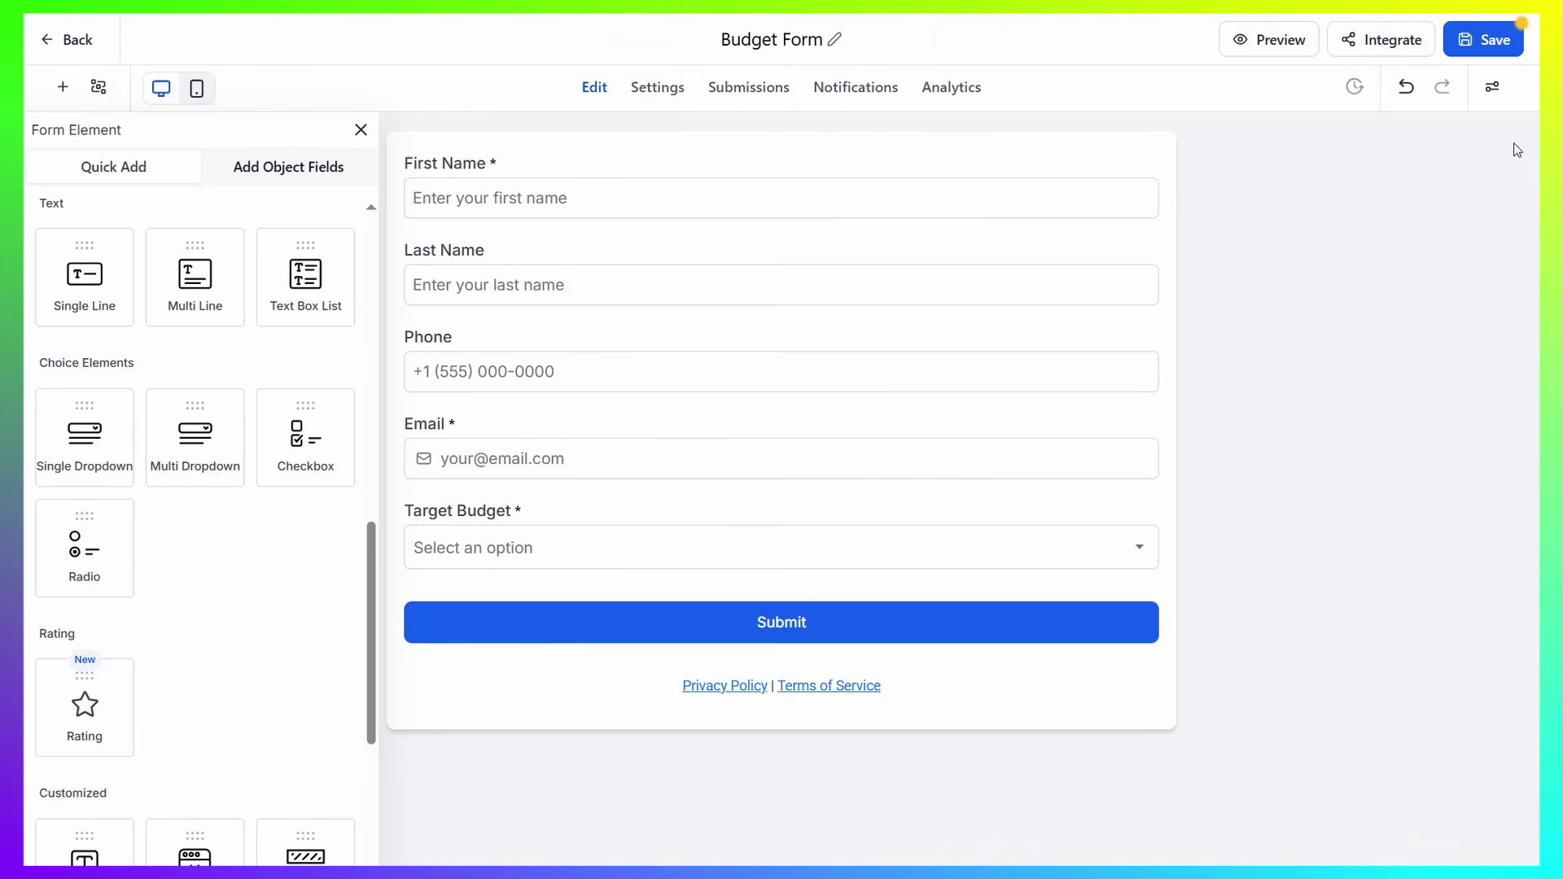
pyautogui.click(1484, 41)
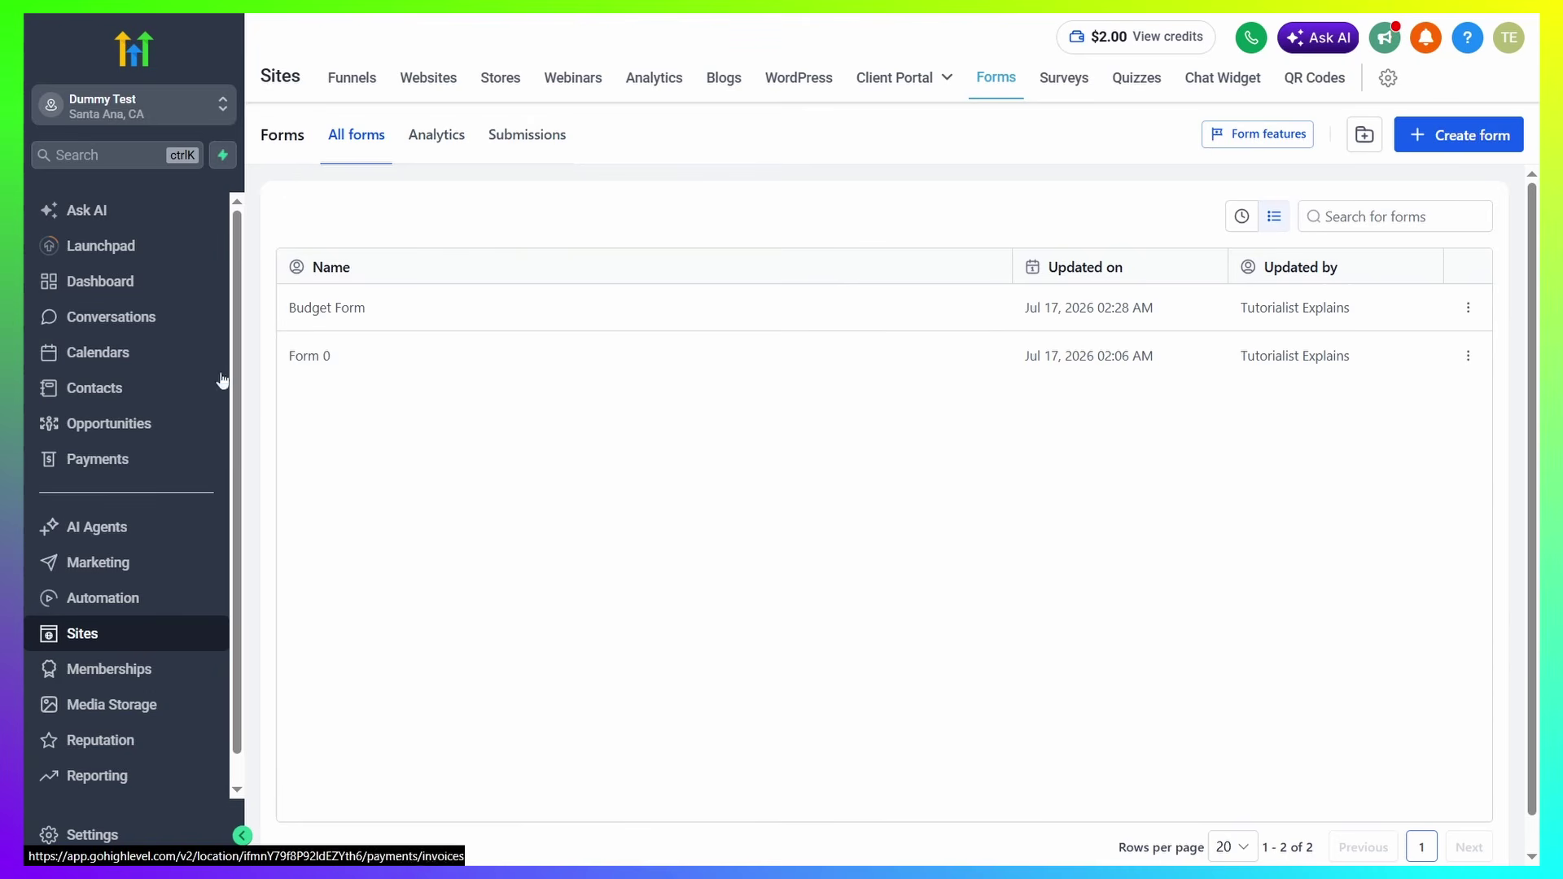
# Create a new funnel from the "Property Leads" template in the Real Estate category and open its Home page for editing
pyautogui.click(352, 85)
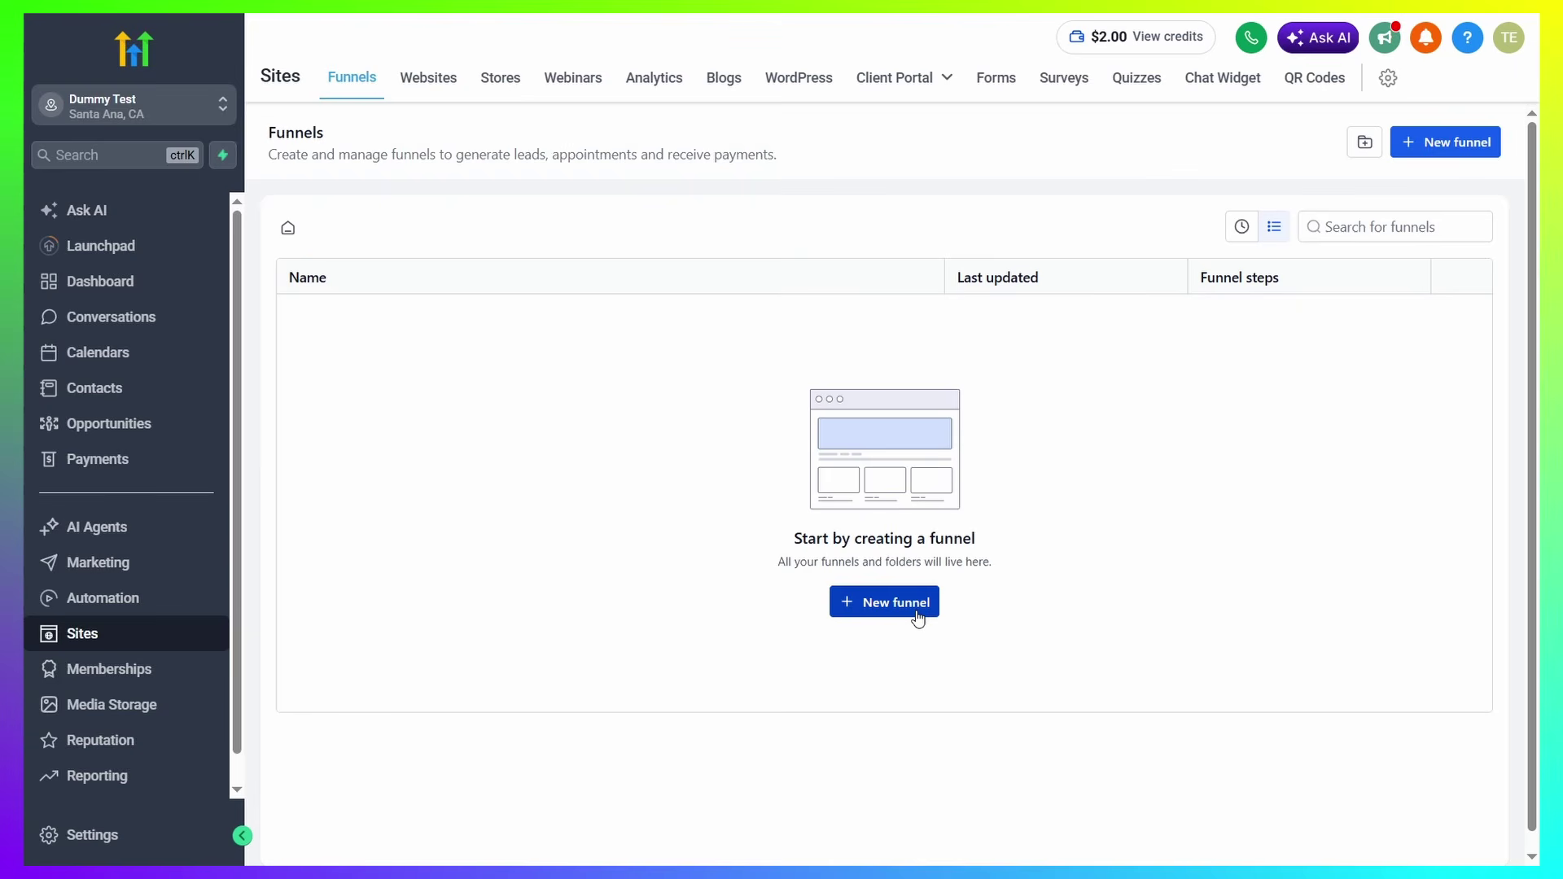
pyautogui.click(917, 617)
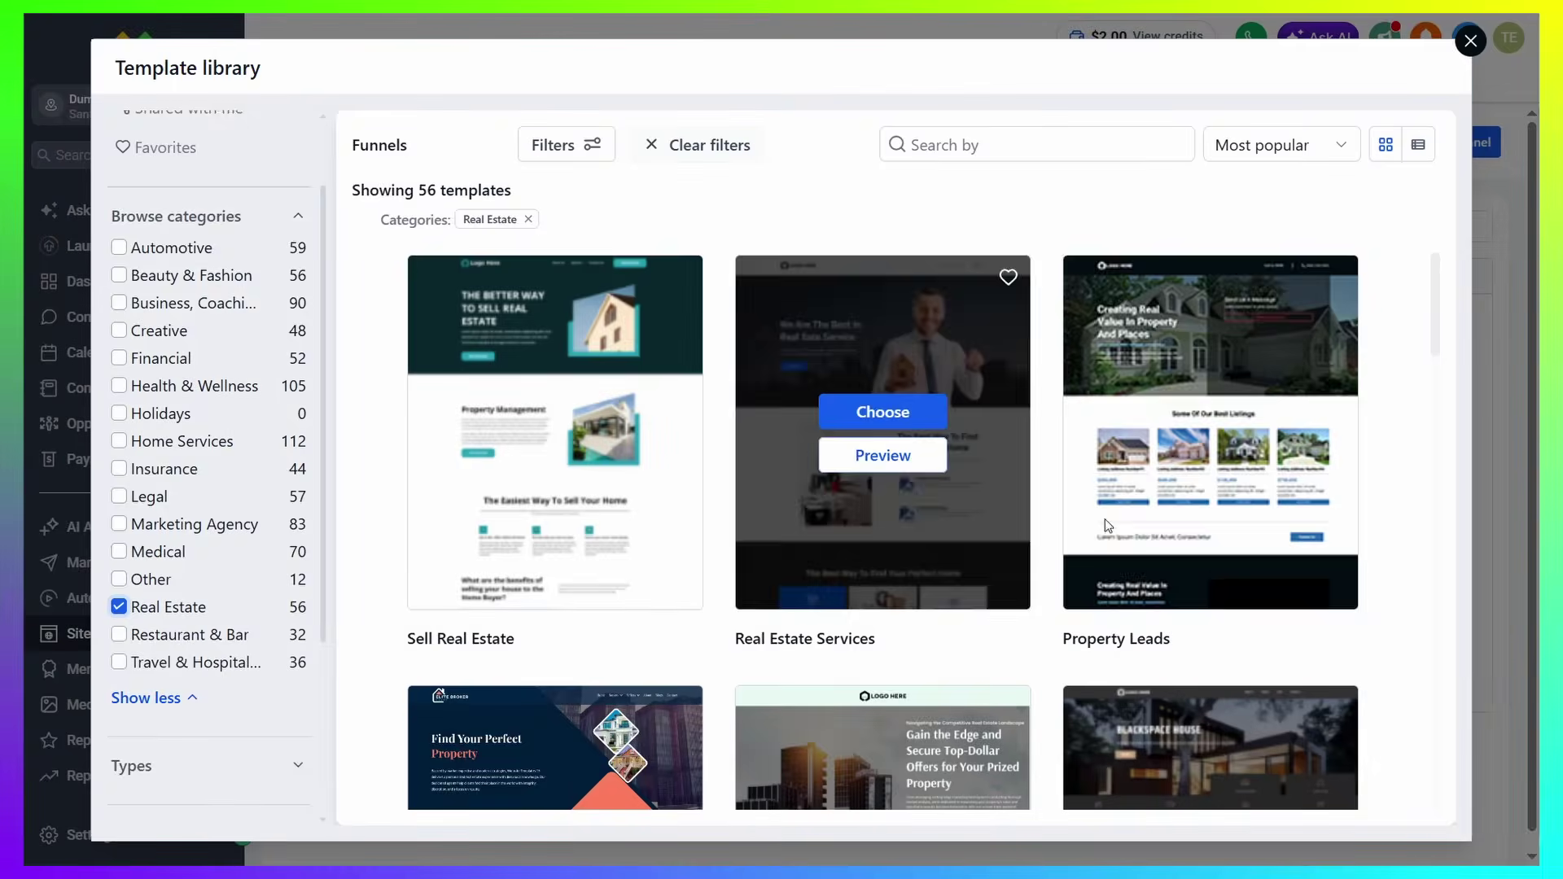
pyautogui.moveTo(1259, 585)
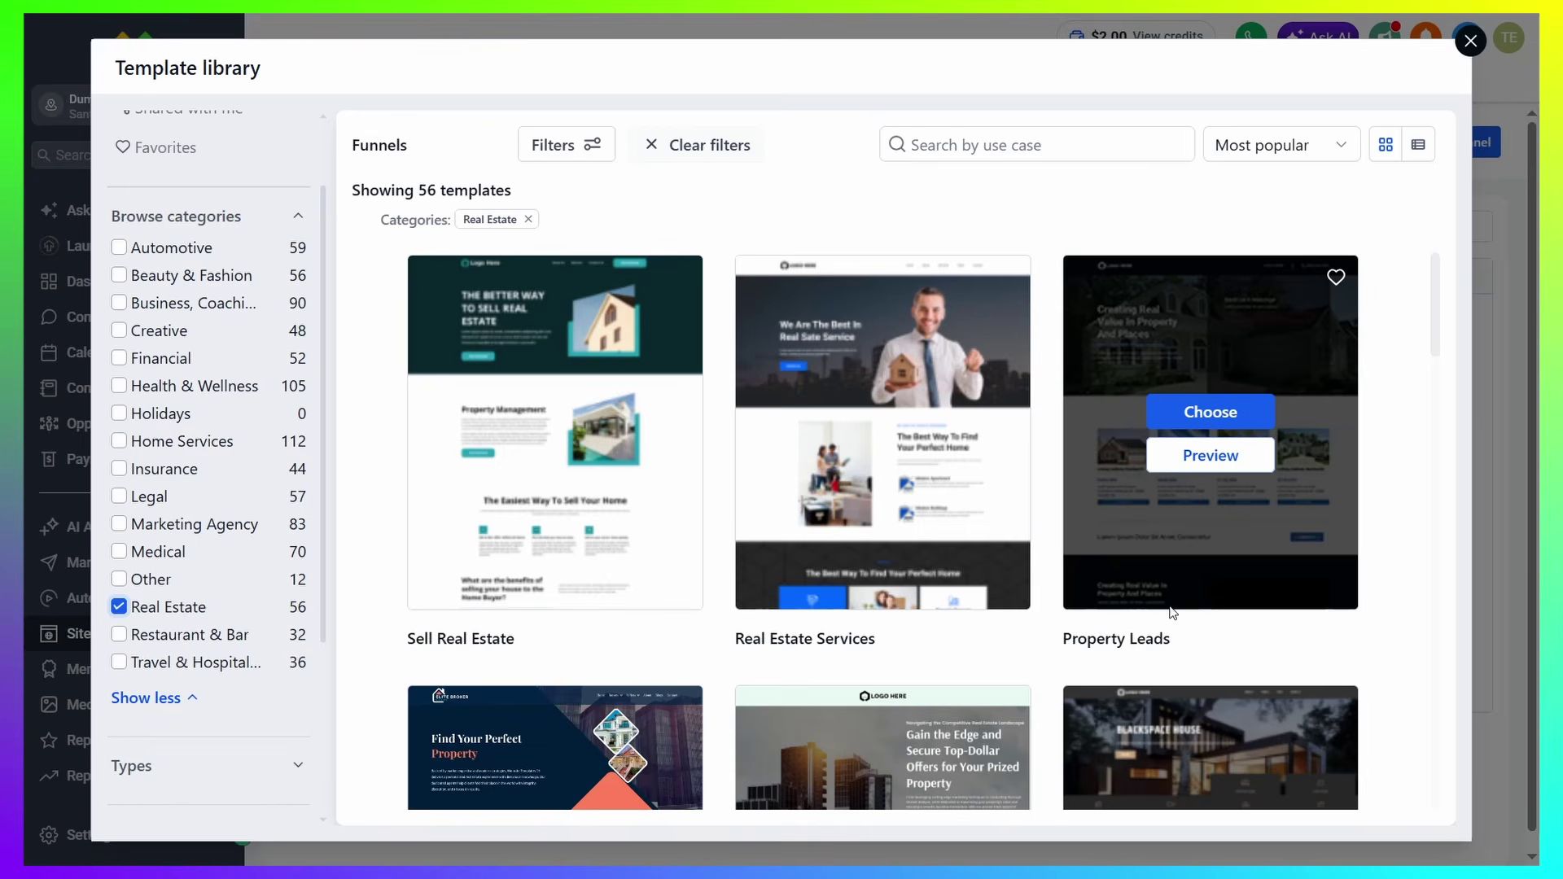
pyautogui.click(1219, 413)
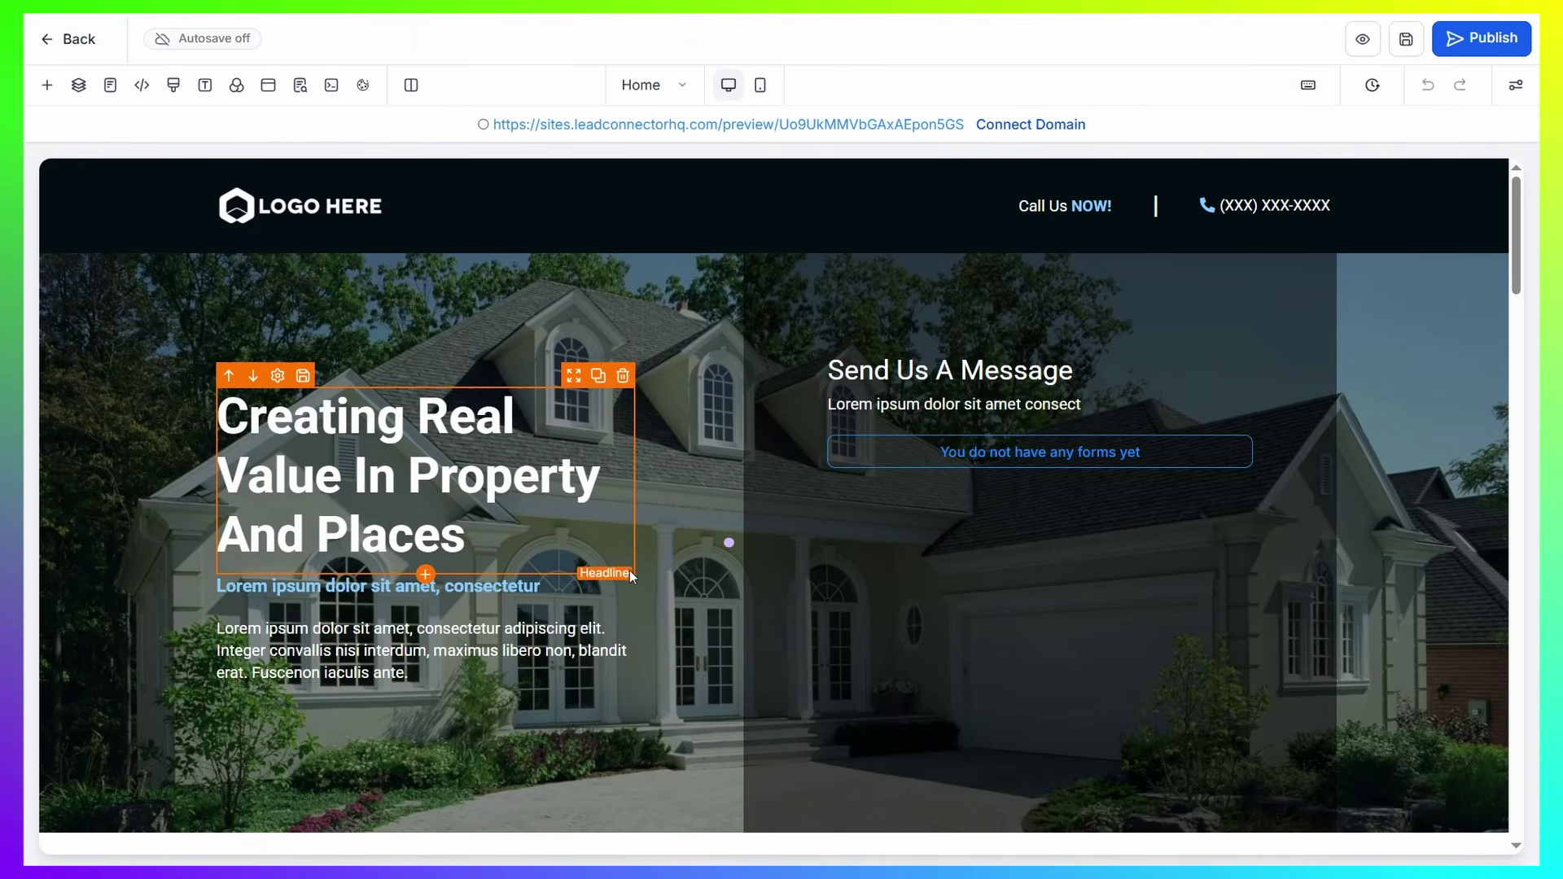
pyautogui.click(537, 499)
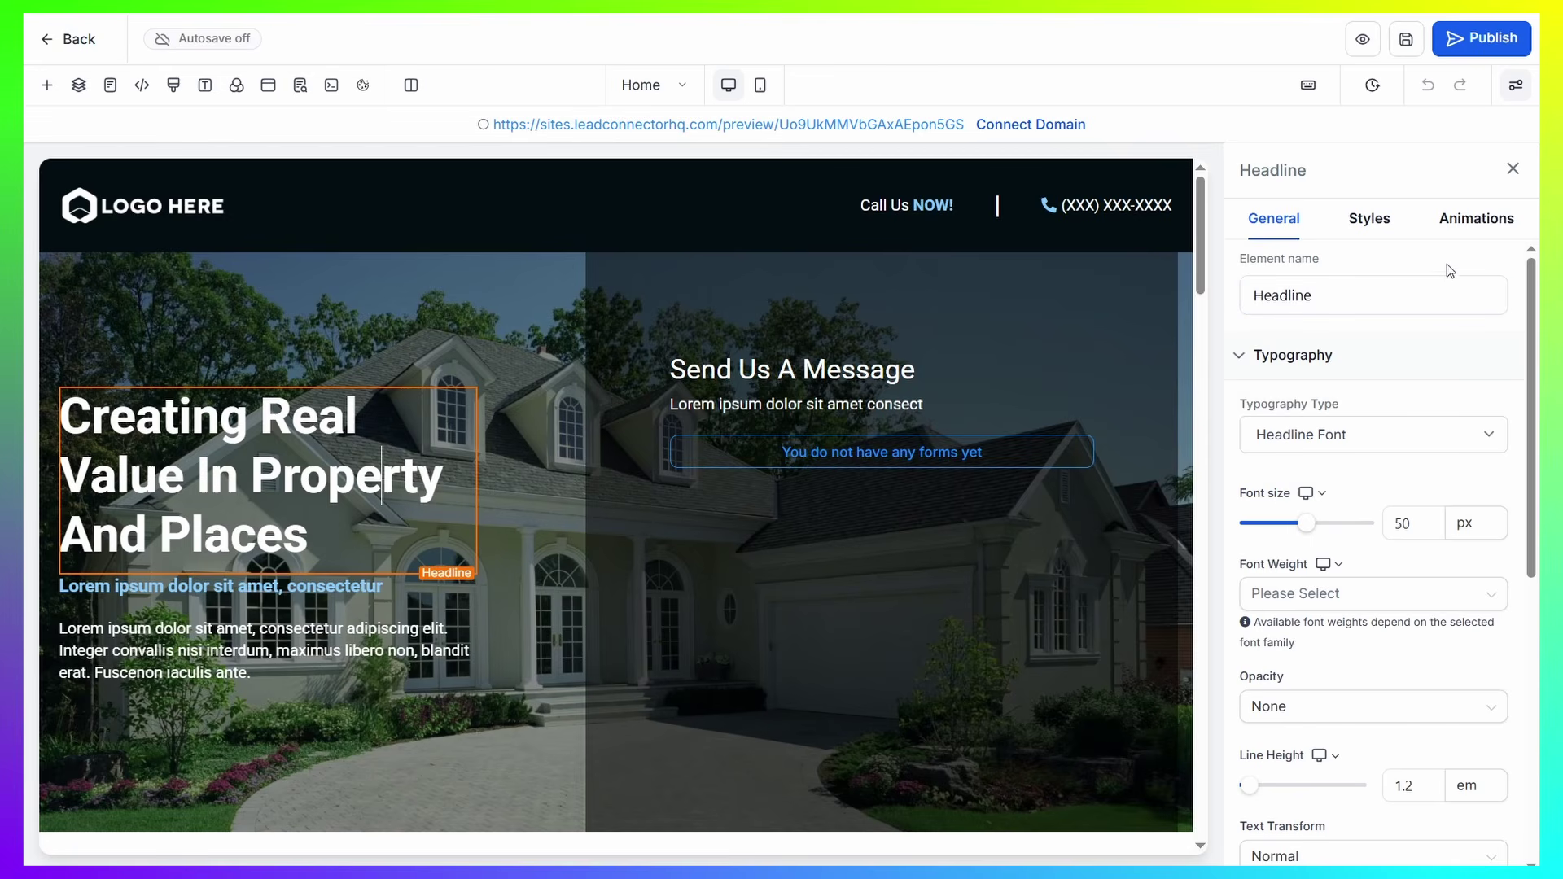
pyautogui.click(226, 278)
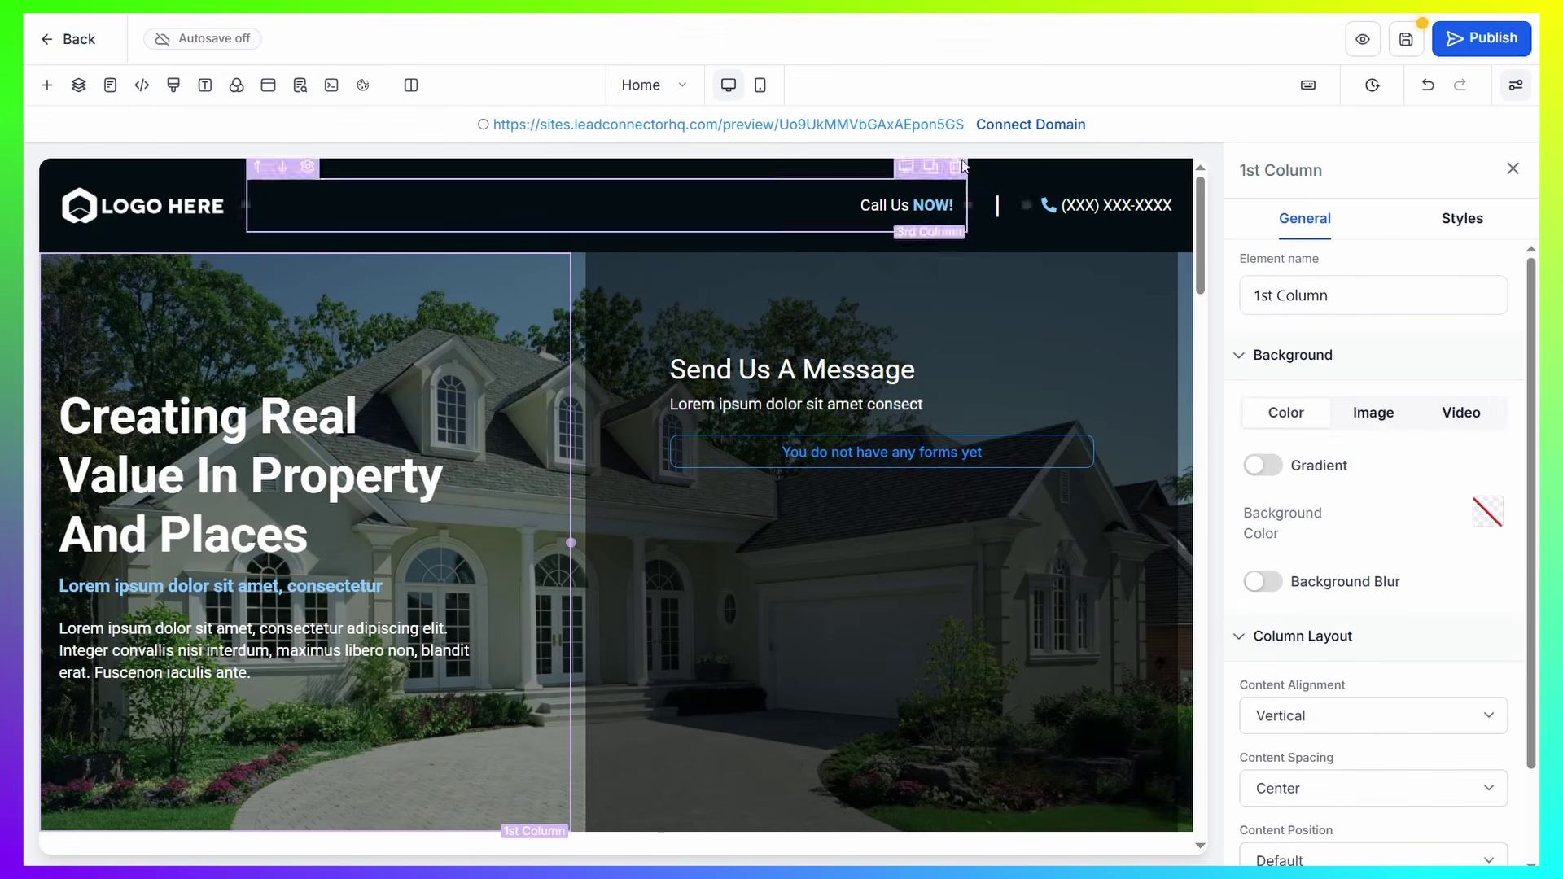
pyautogui.click(1512, 169)
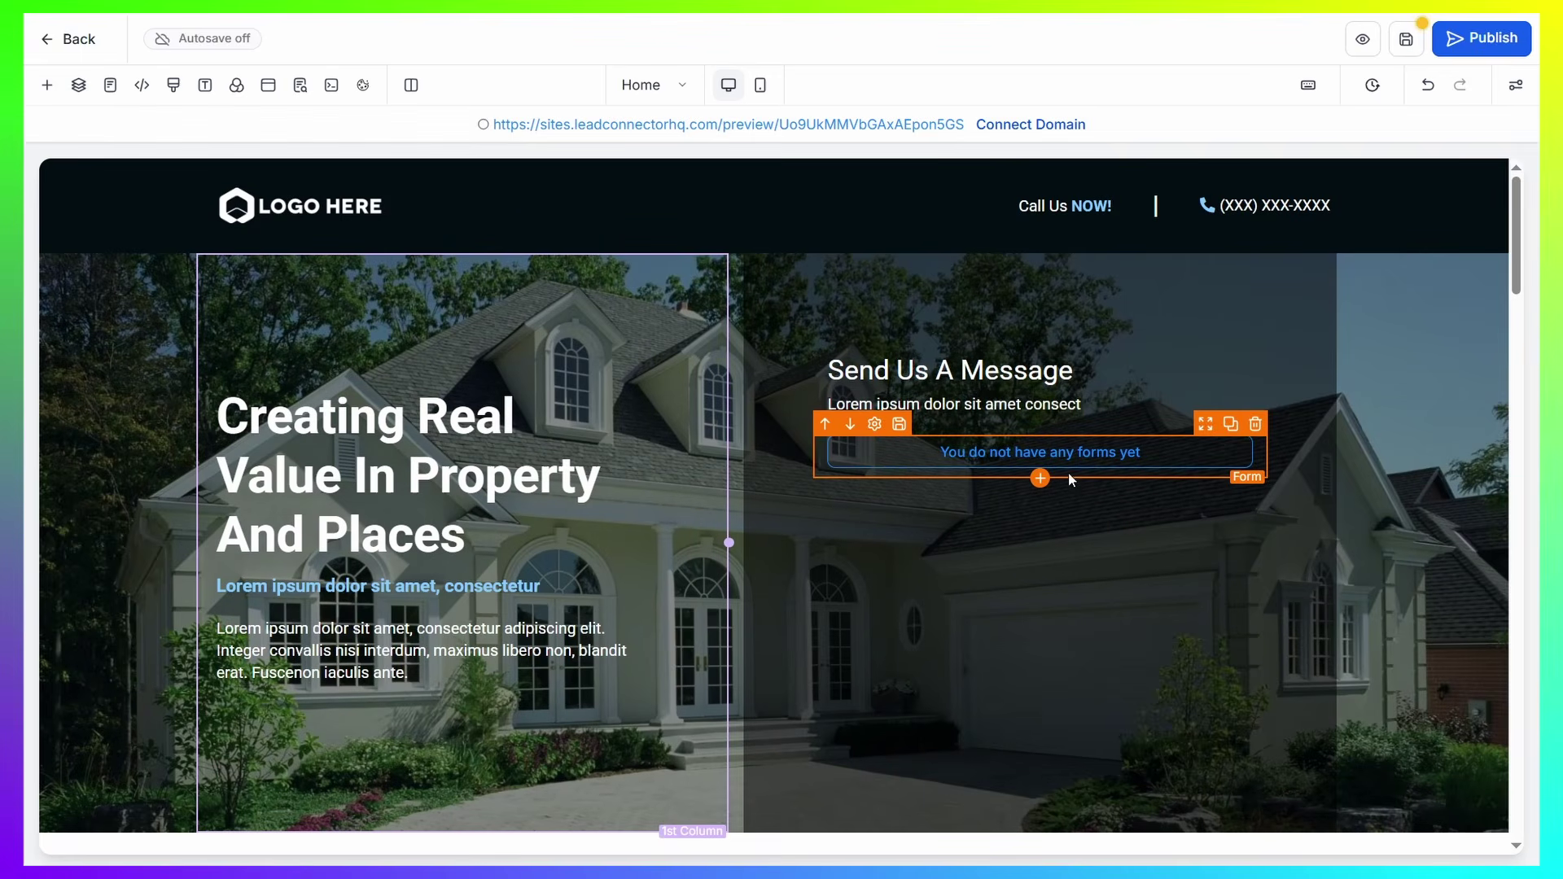
pyautogui.scroll(-3, 1005, 304)
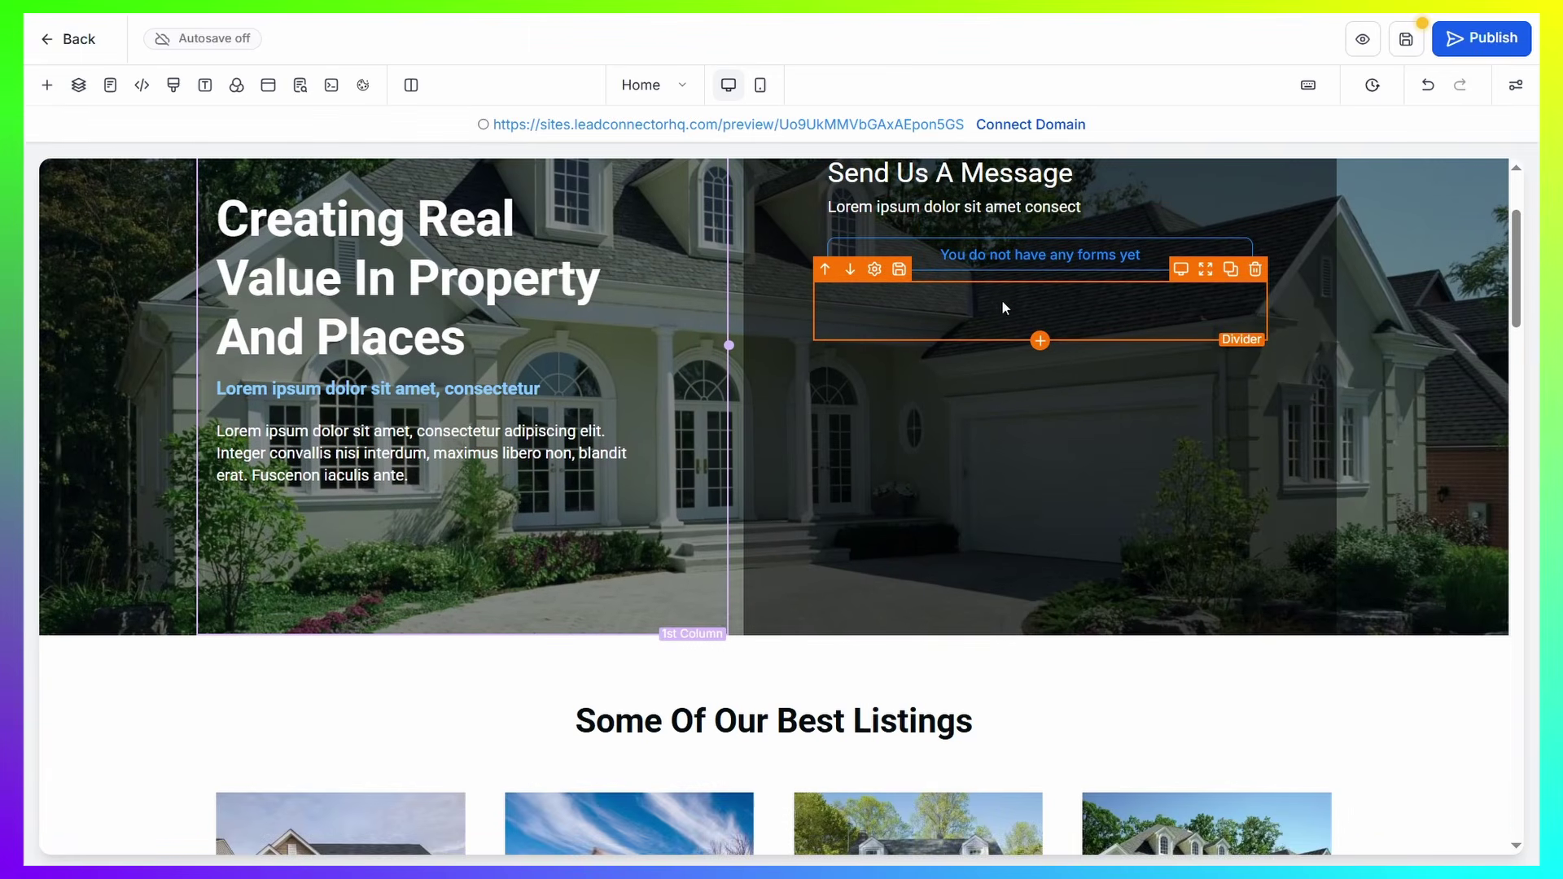
pyautogui.scroll(3, 1165, 387)
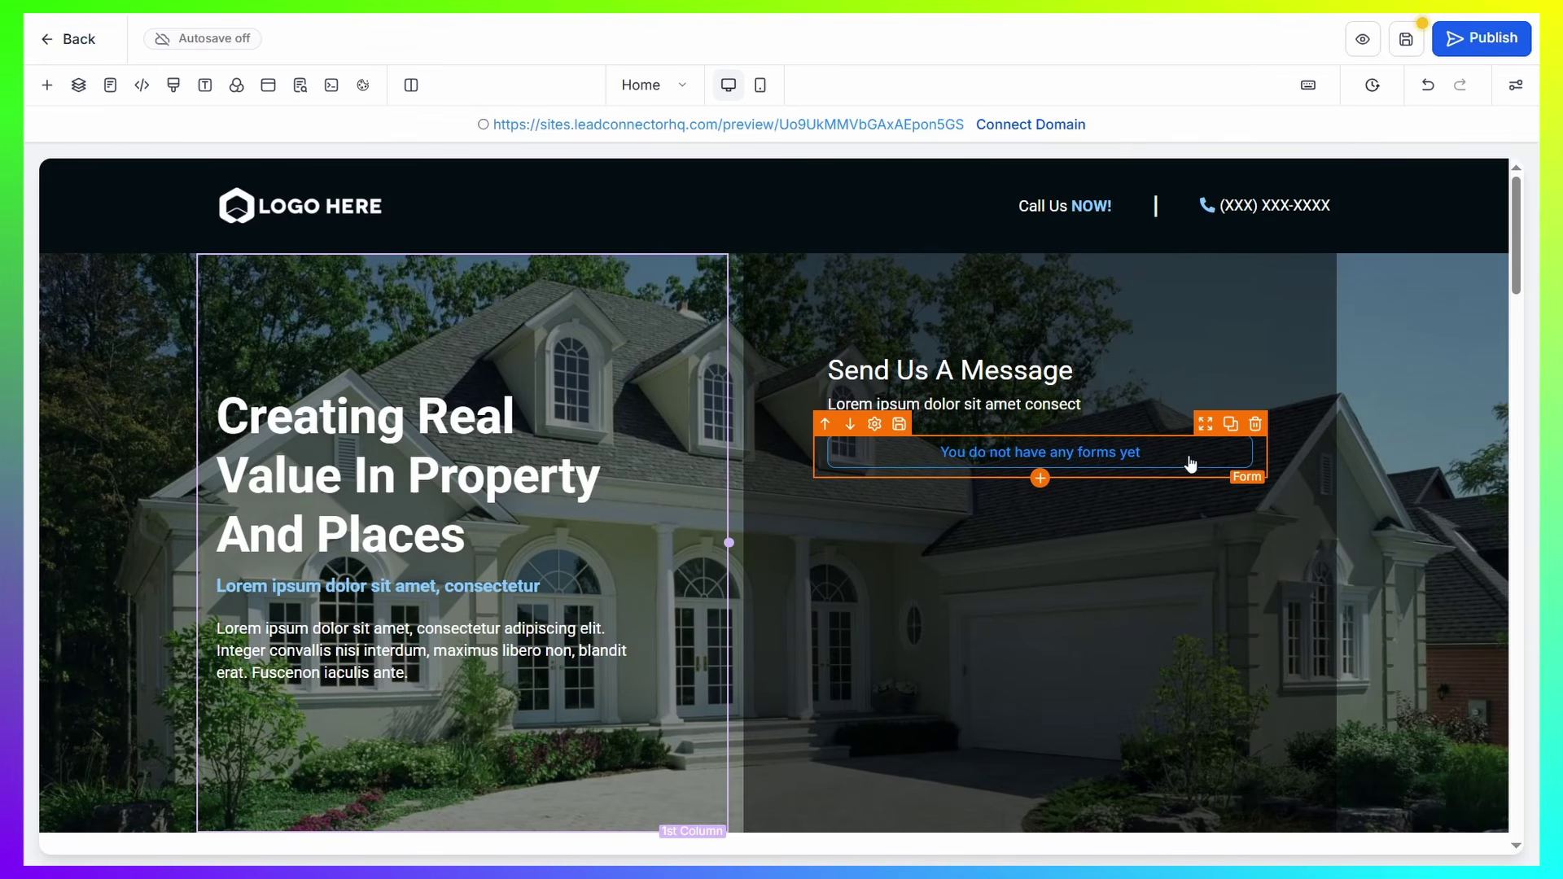
# Replace the empty form element below "Send Us A Message" with a newly added existing-form element
pyautogui.click(1256, 424)
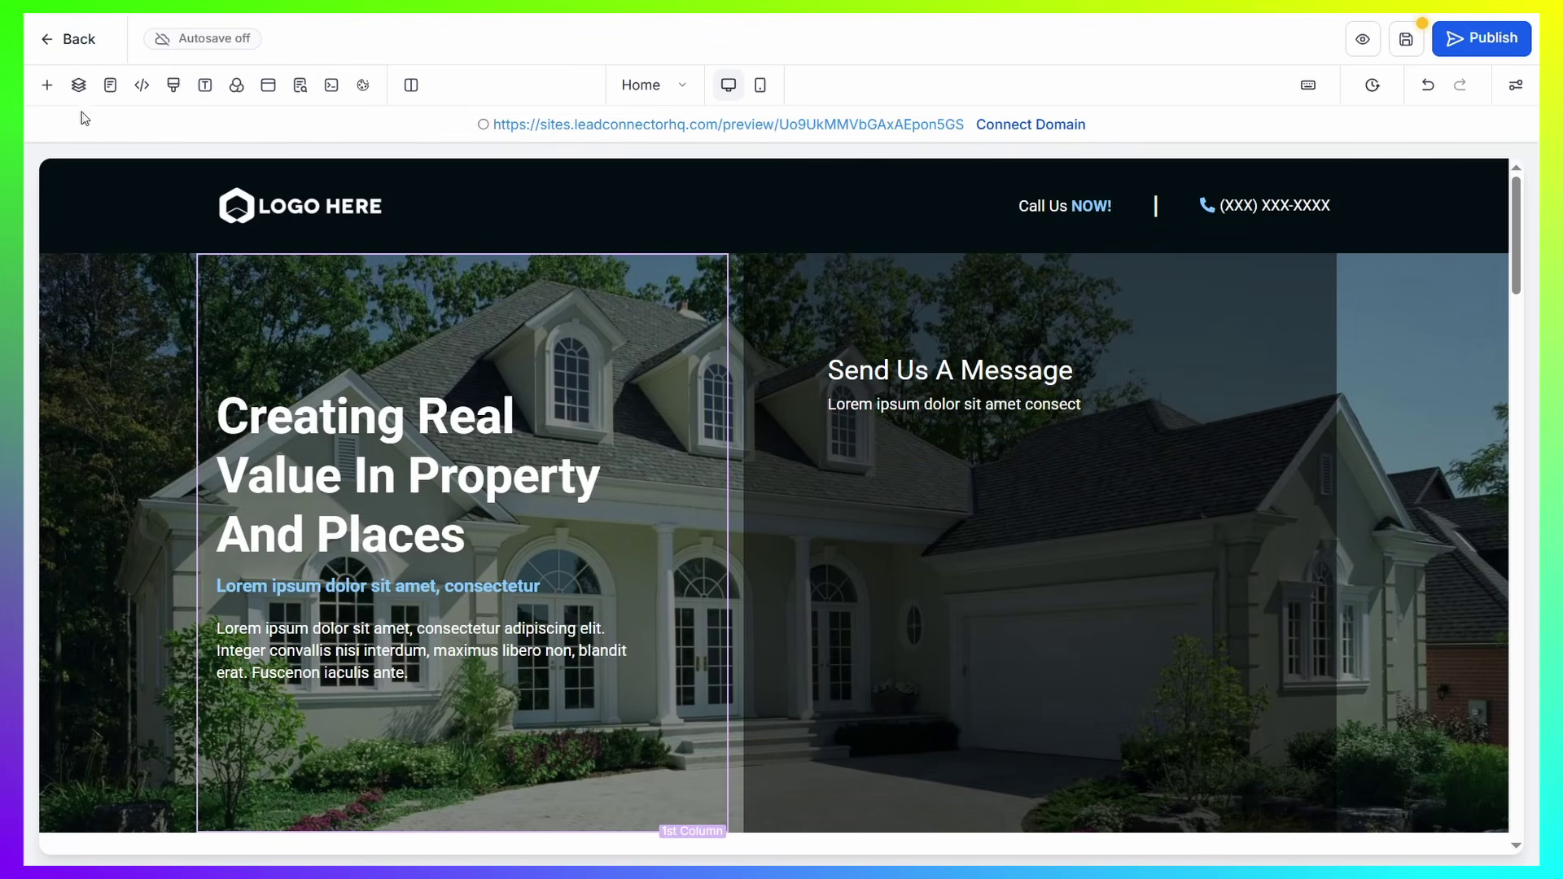
pyautogui.click(47, 85)
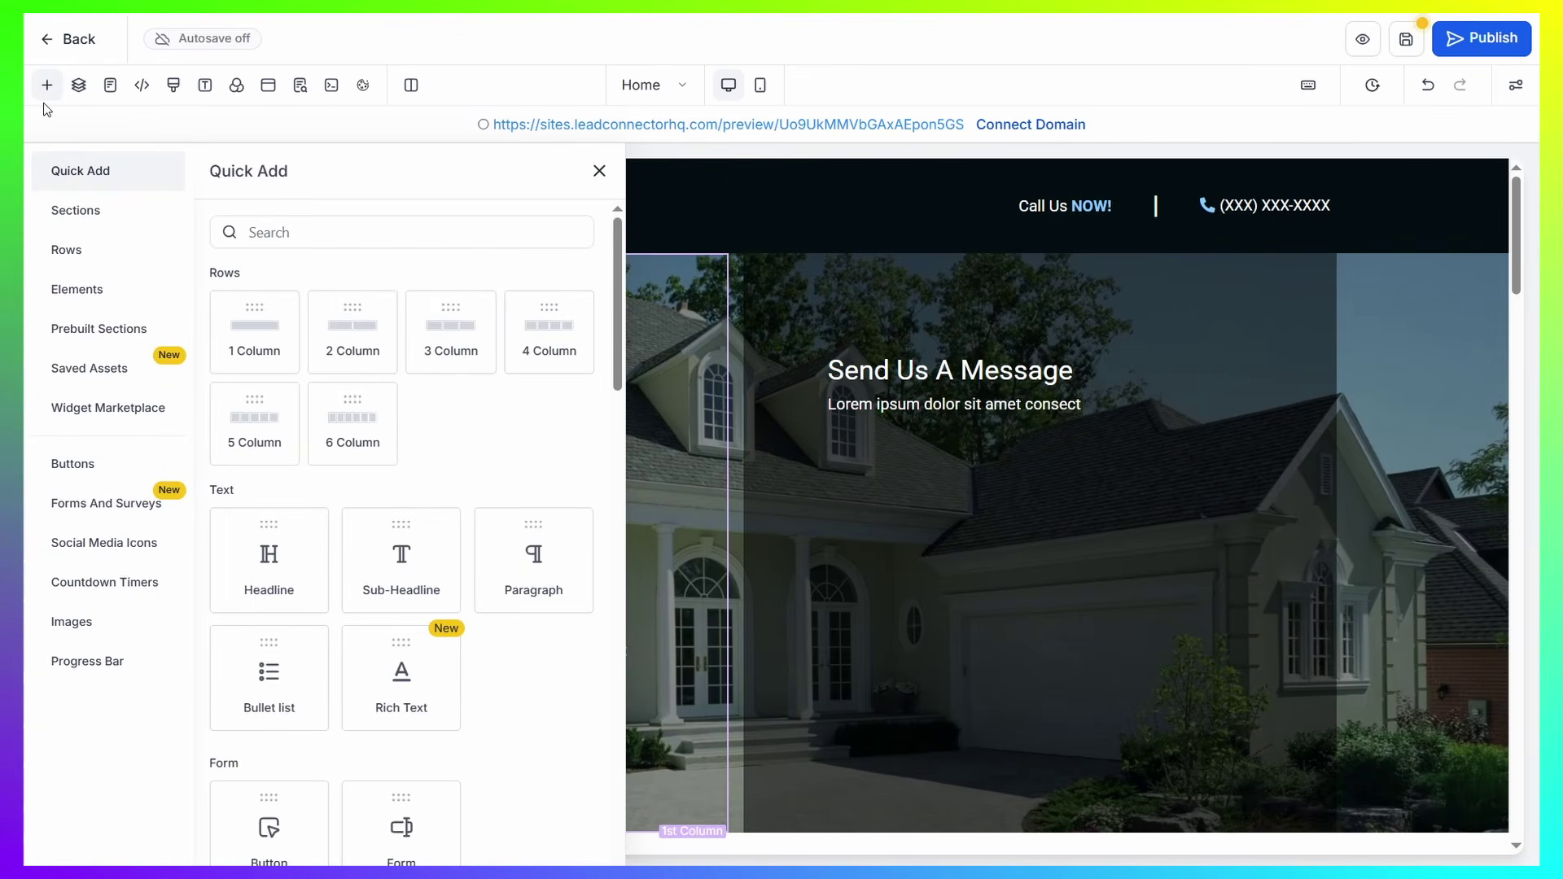
pyautogui.click(69, 513)
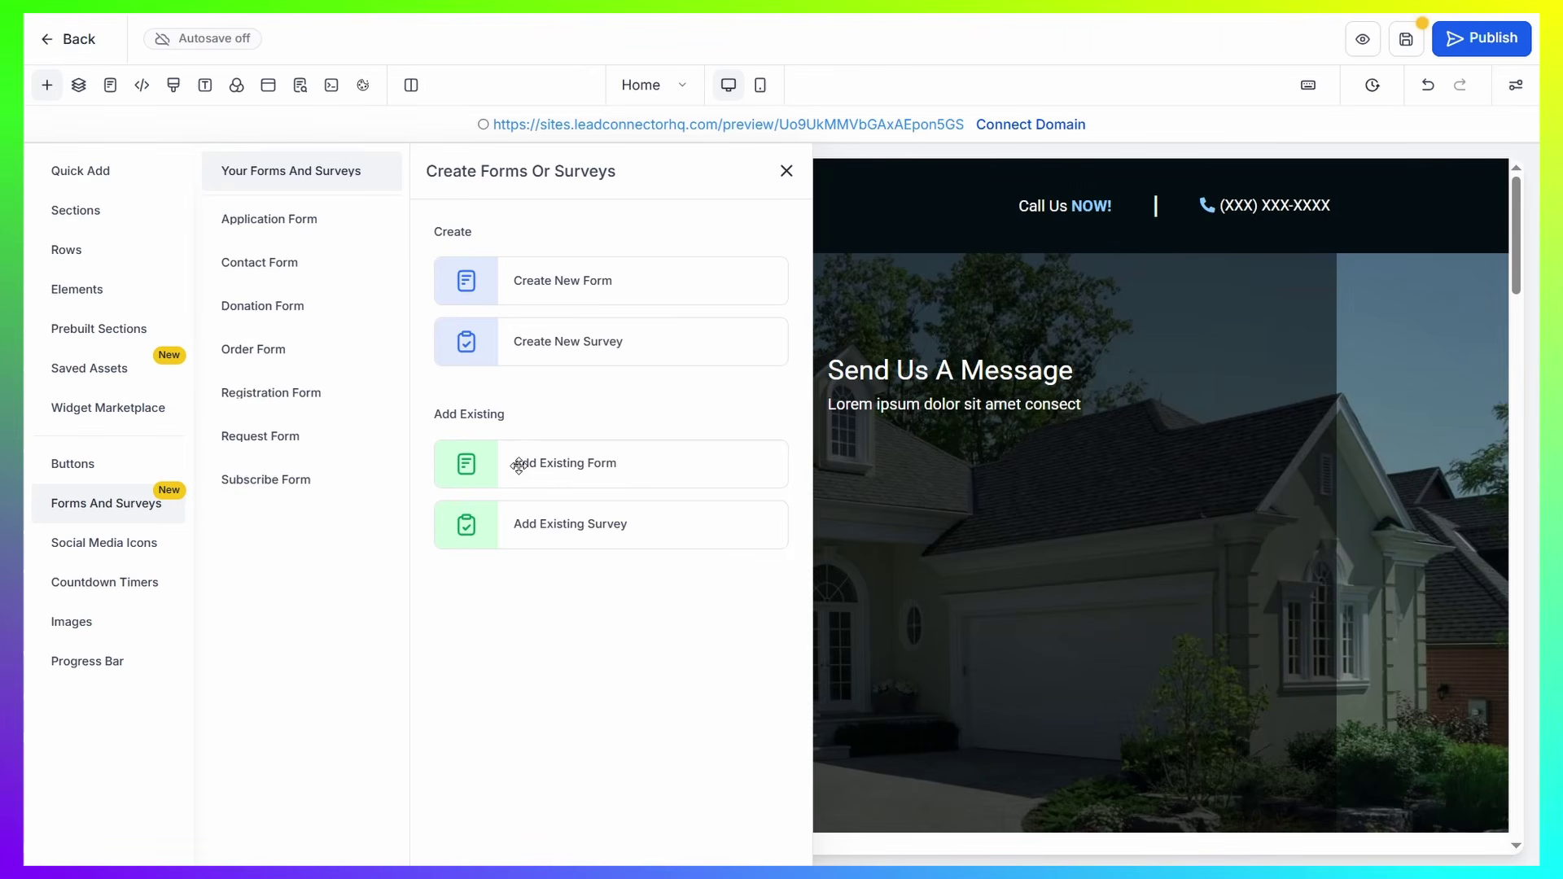
pyautogui.moveTo(520, 465); pyautogui.dragTo(903, 466)
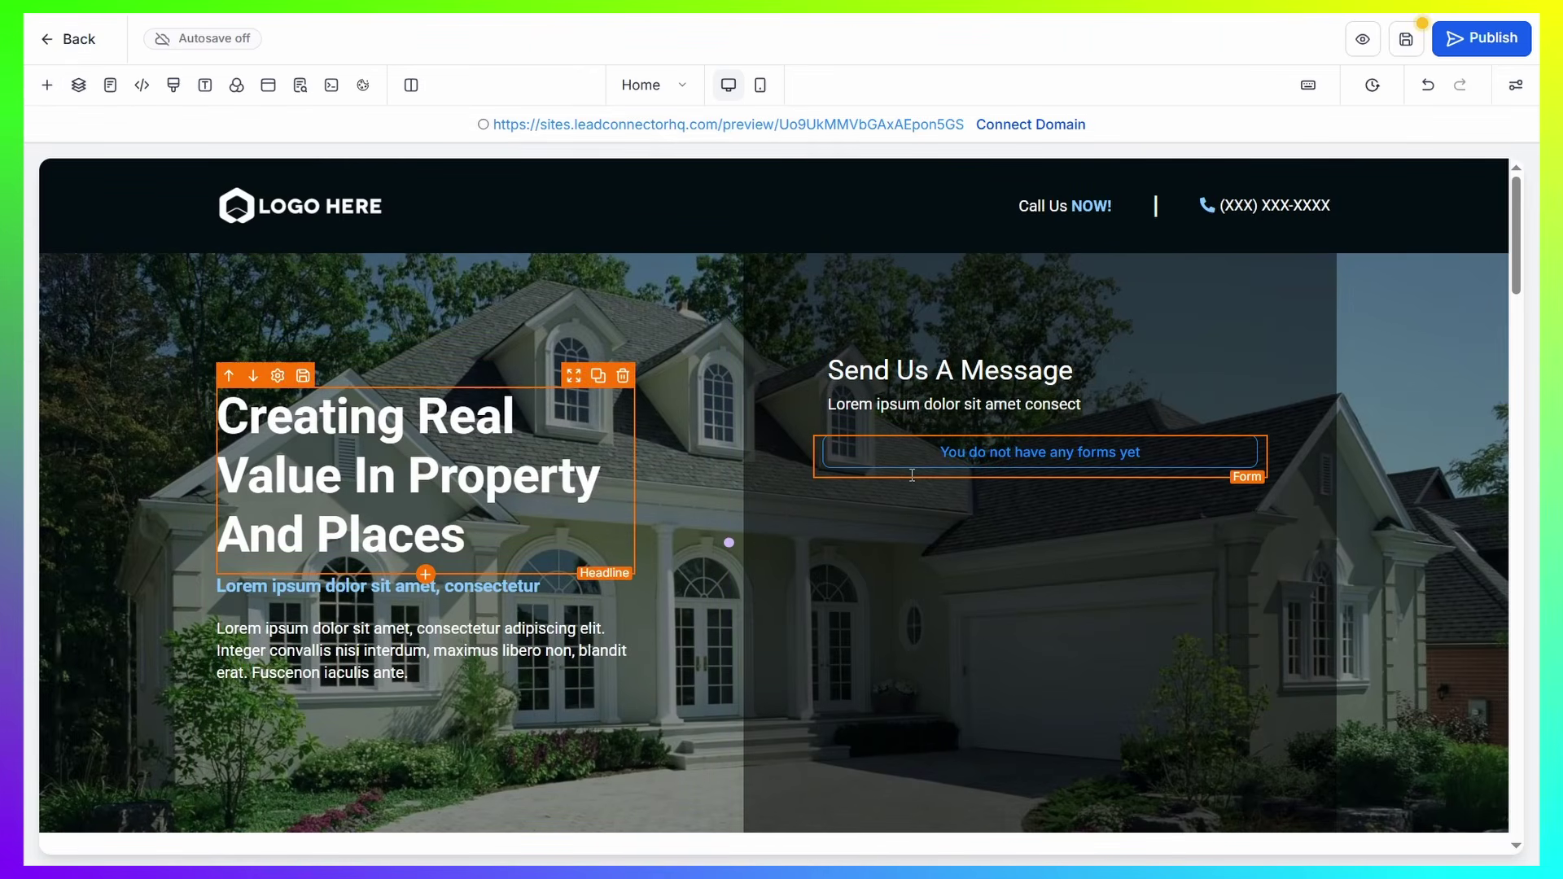
# Assign "Budget Form" to the new form element and check how it looks on the page
pyautogui.click(991, 451)
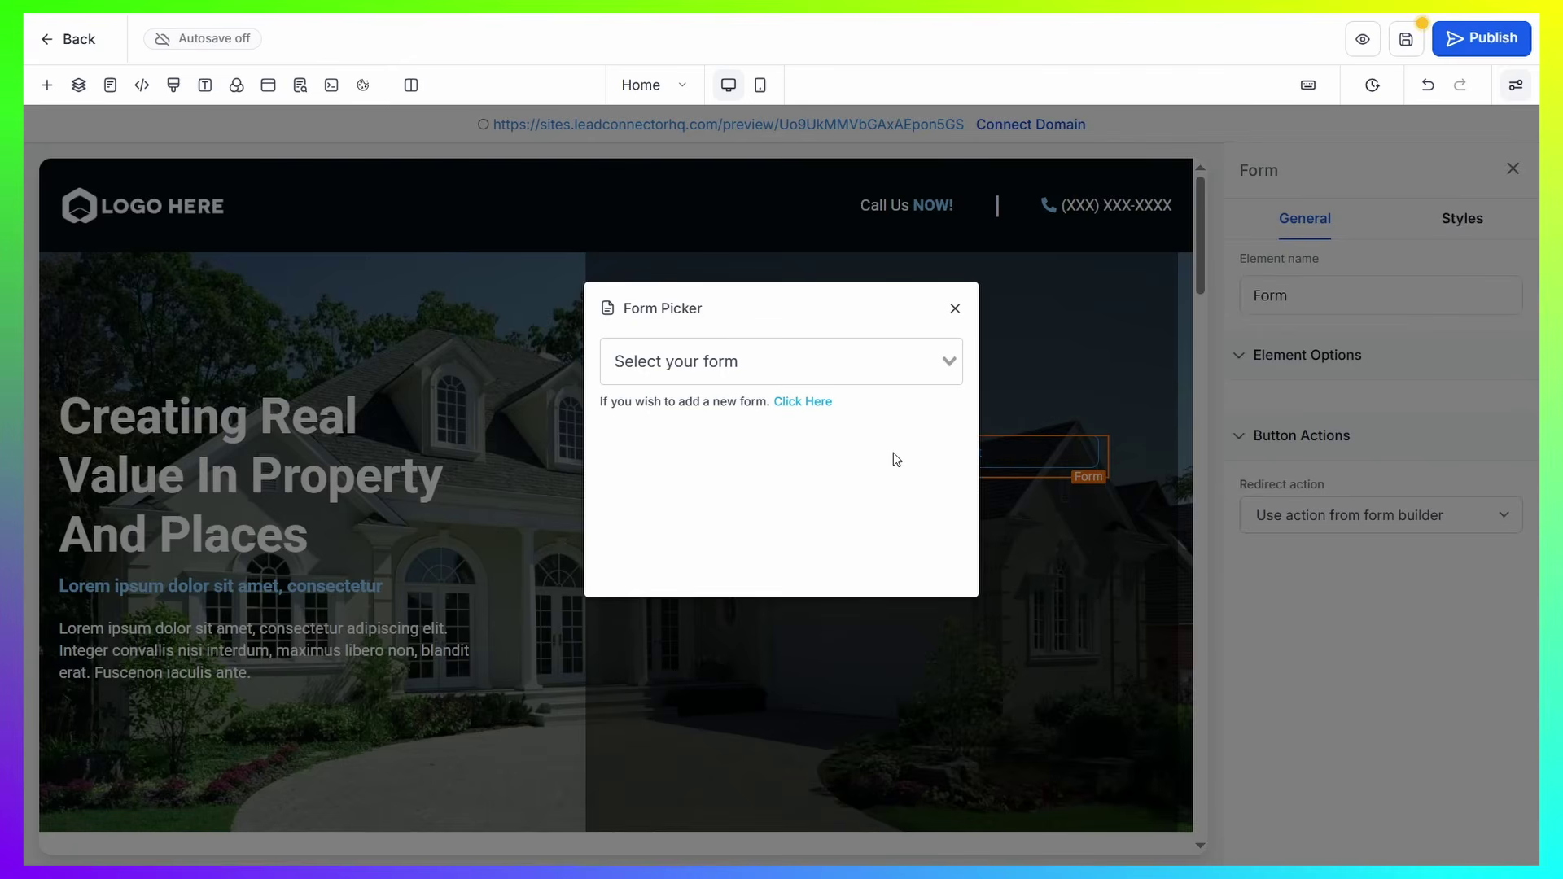
pyautogui.click(917, 360)
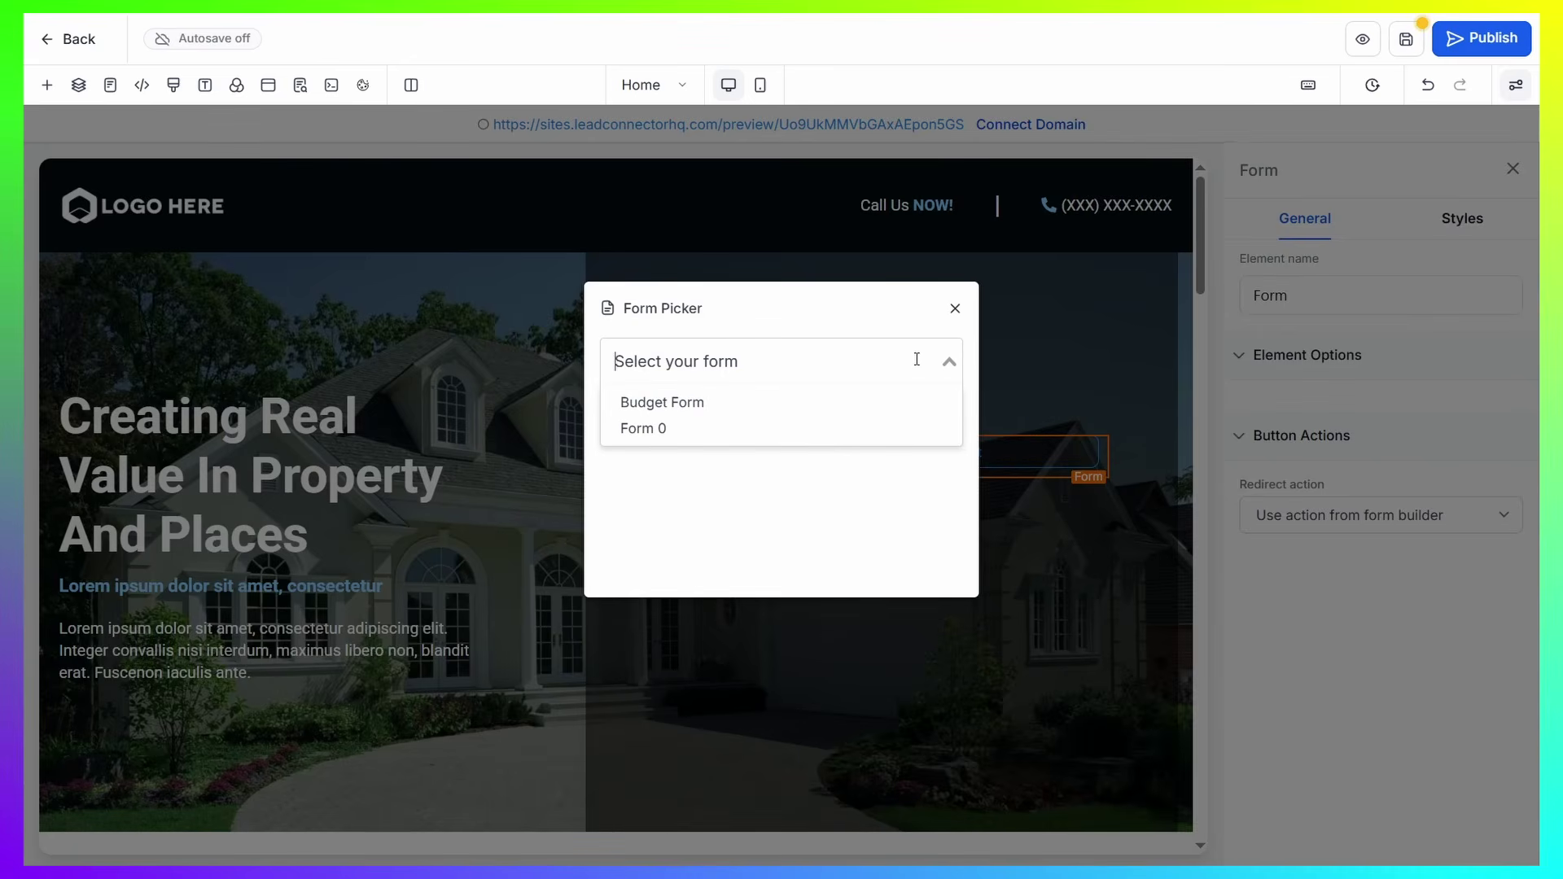
pyautogui.click(739, 405)
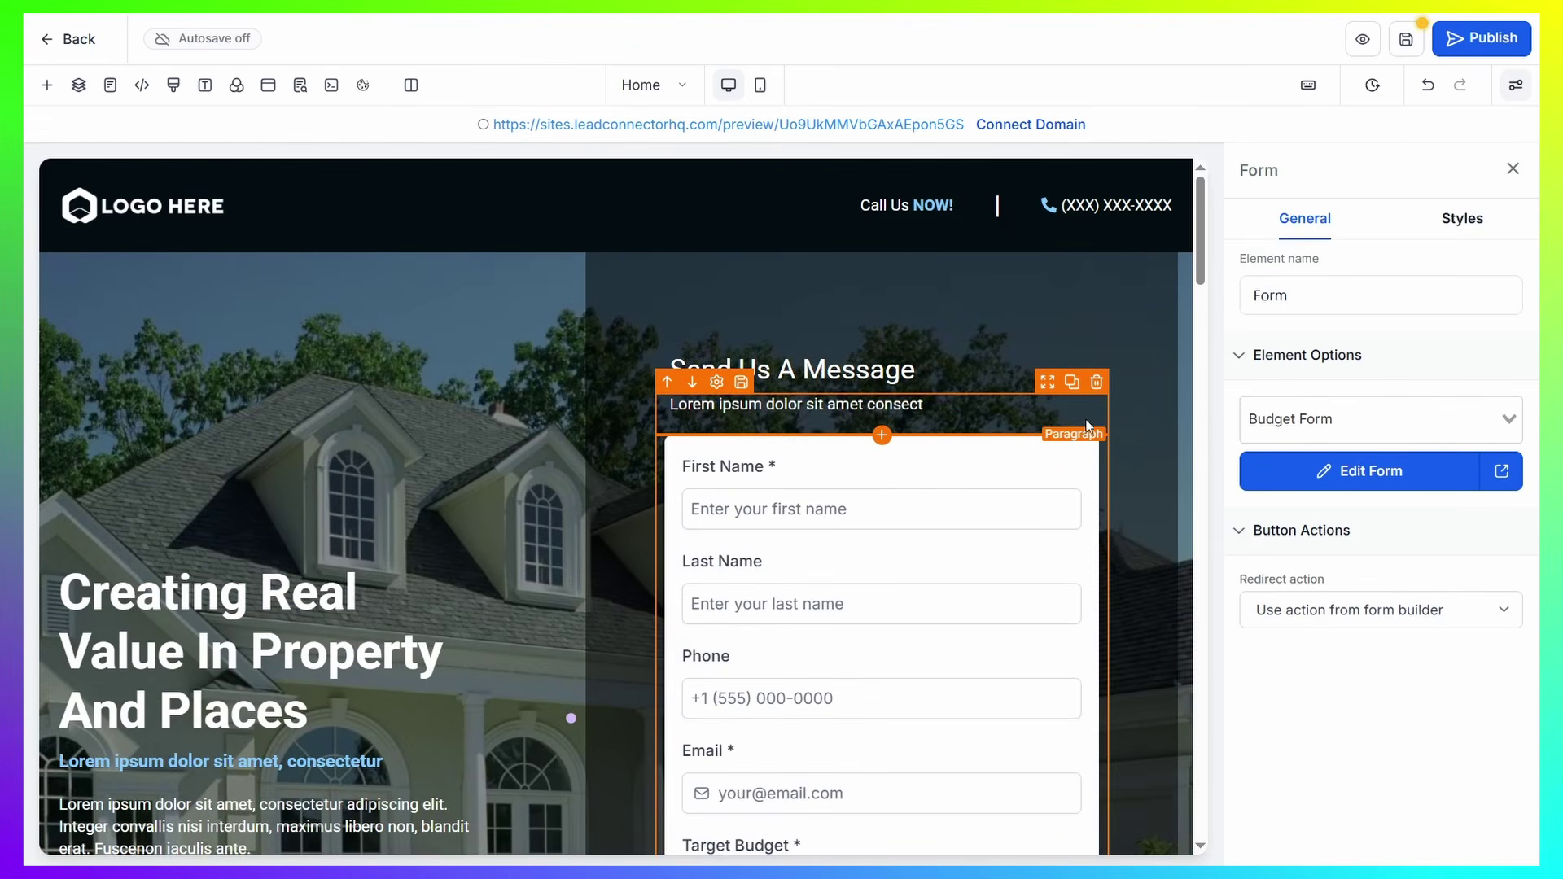
pyautogui.scroll(-2, 1148, 399)
pyautogui.scroll(2, 1102, 432)
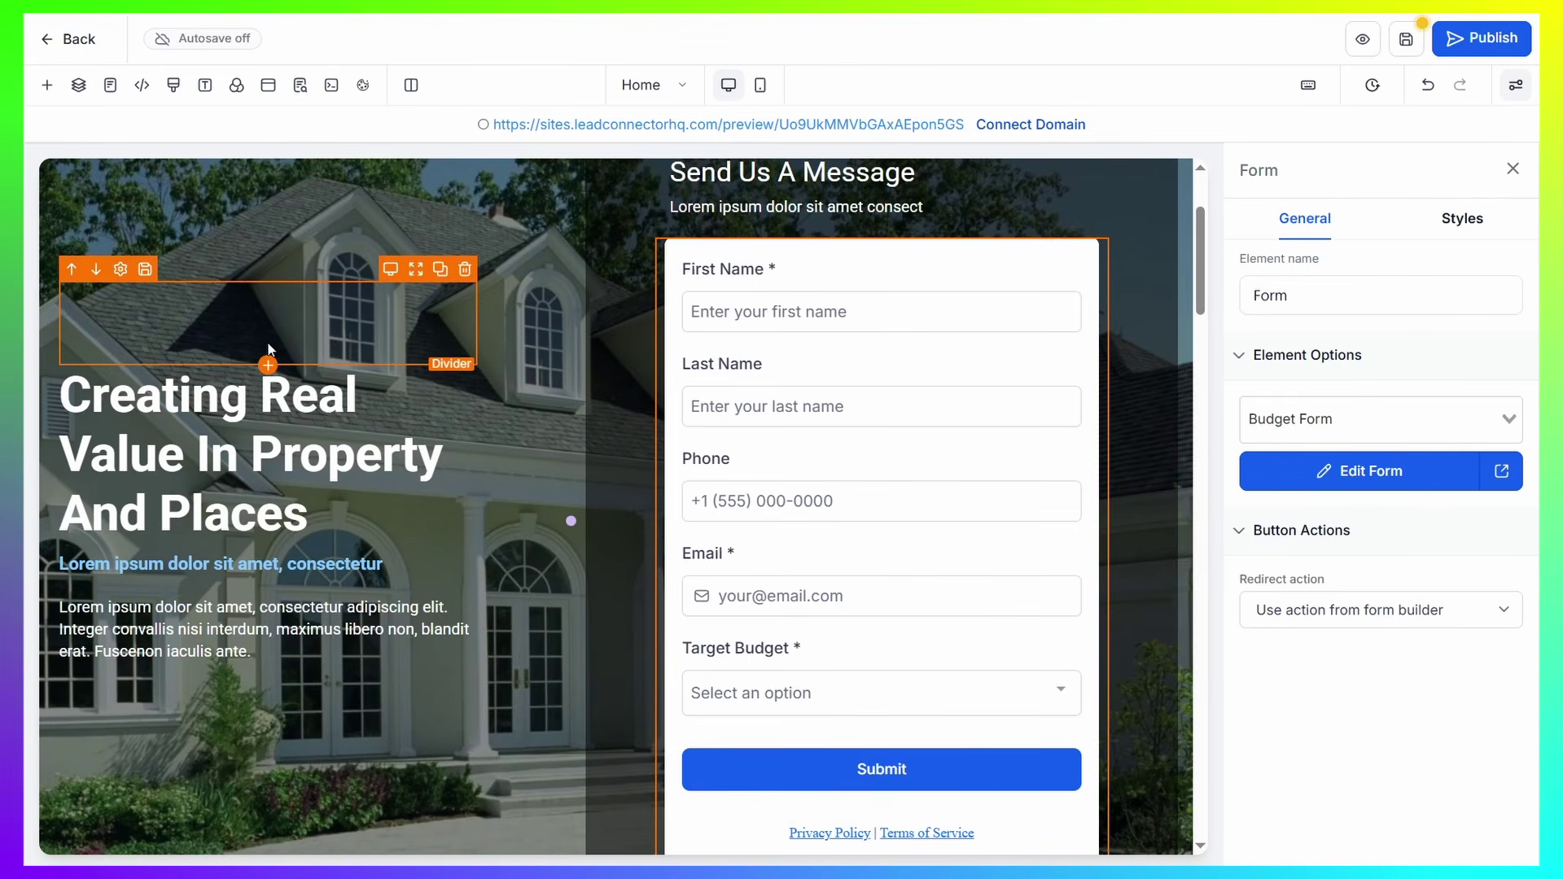
pyautogui.scroll(3, 267, 344)
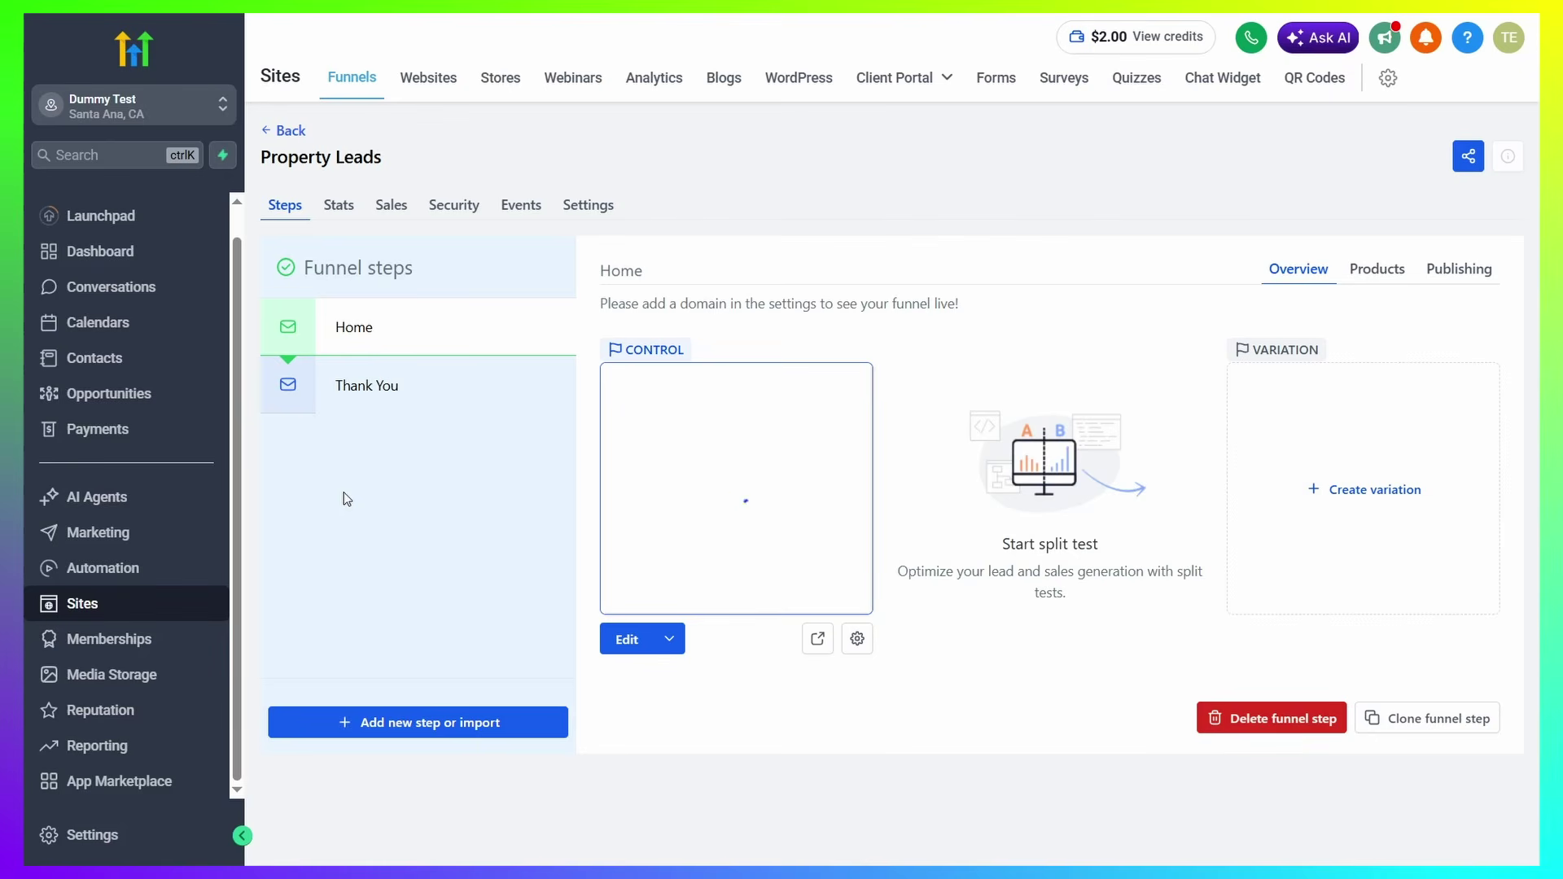
# Create a new automation workflow from scratch with auto save enabled
pyautogui.click(122, 578)
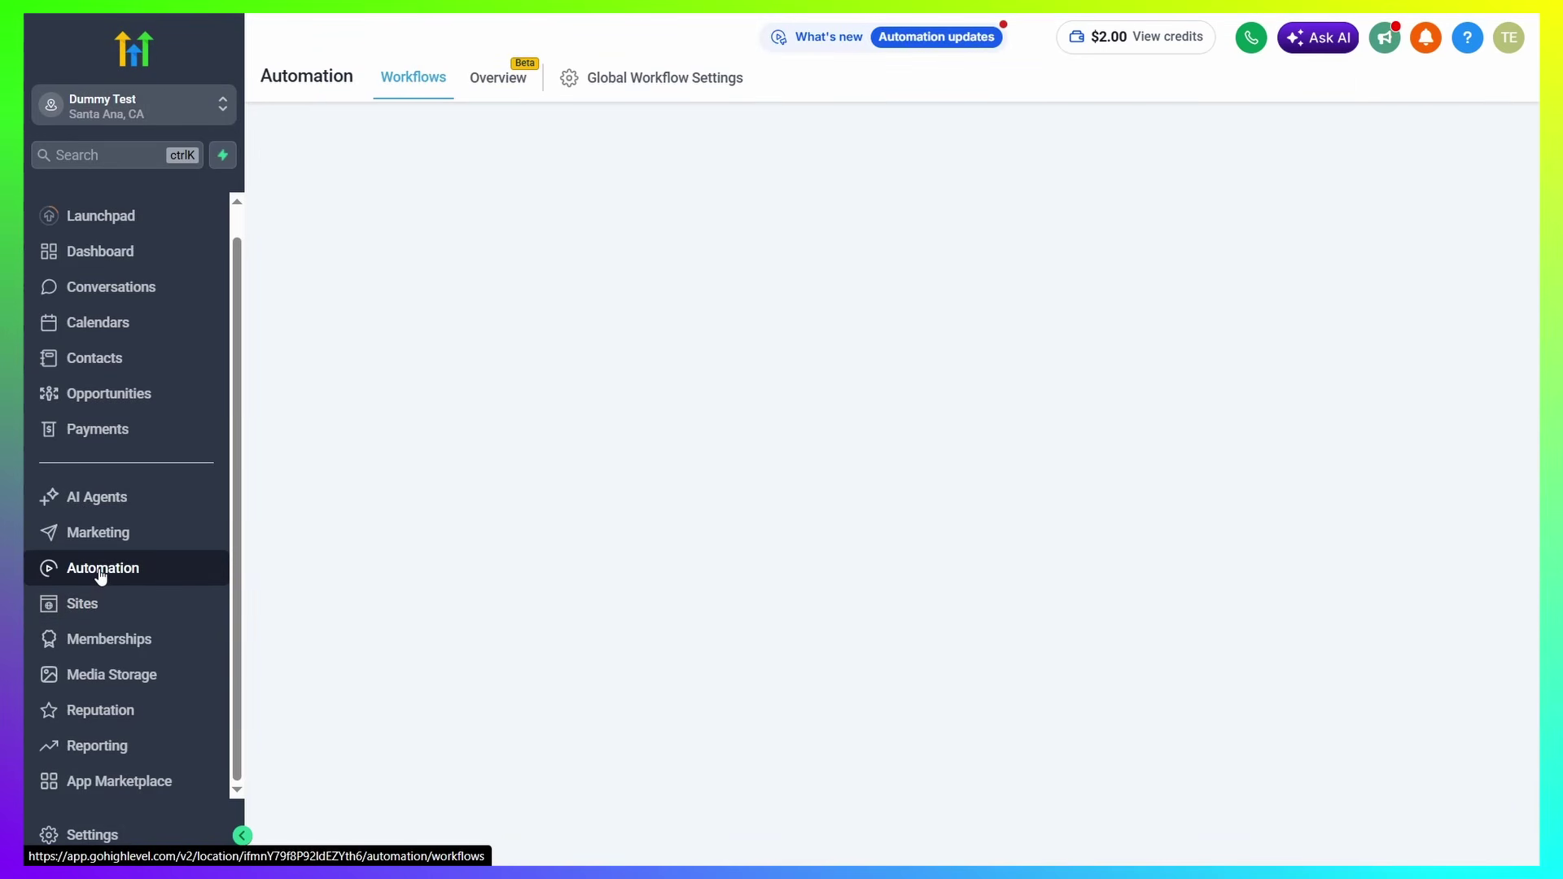
pyautogui.click(416, 61)
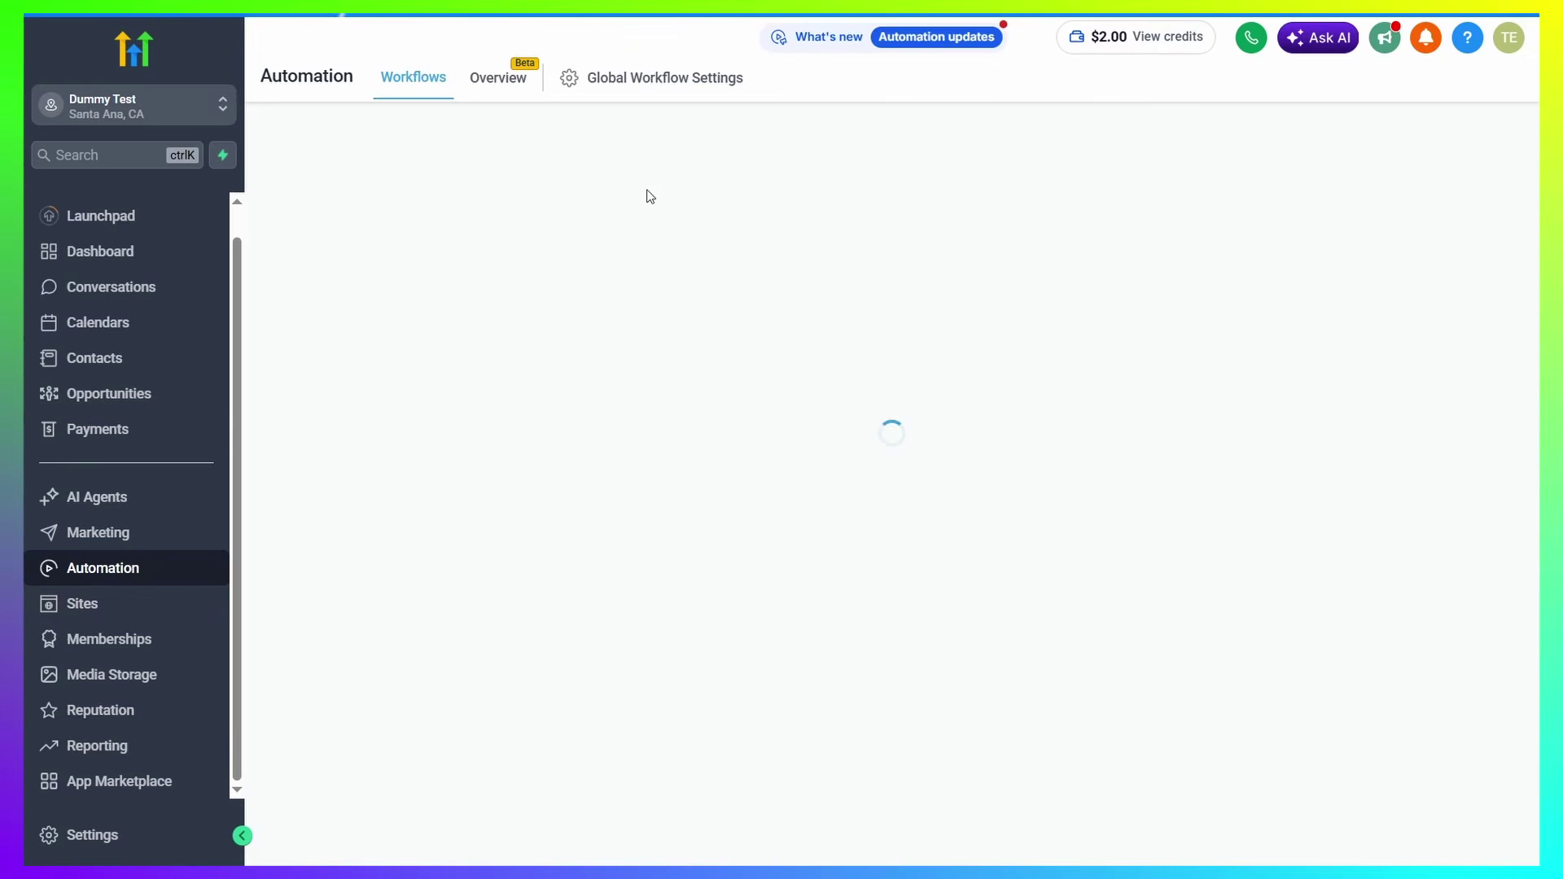
pyautogui.click(1357, 188)
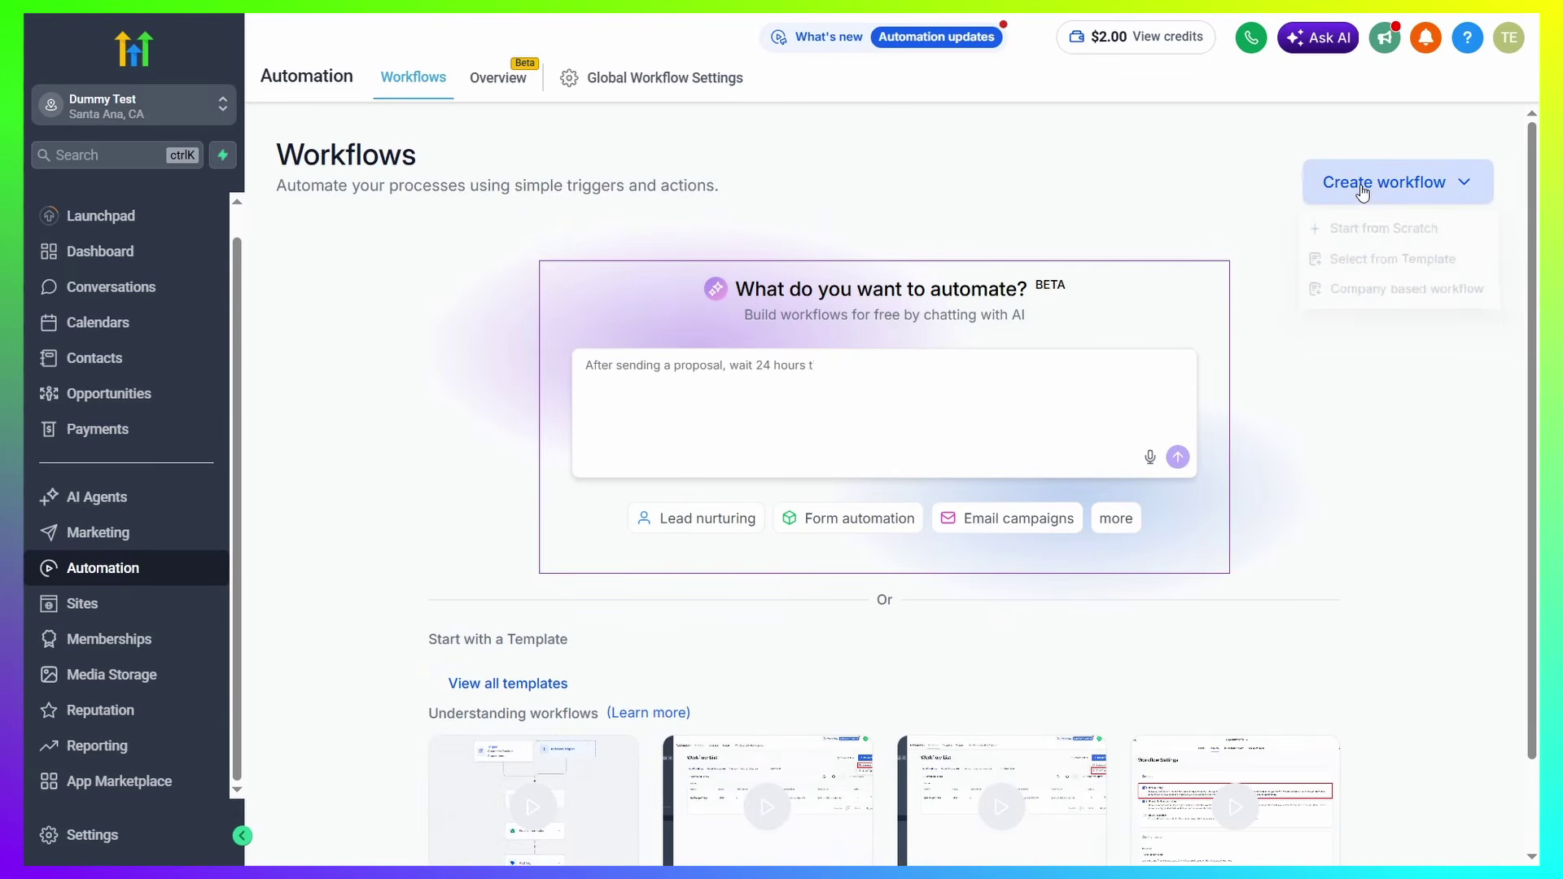
pyautogui.click(1356, 230)
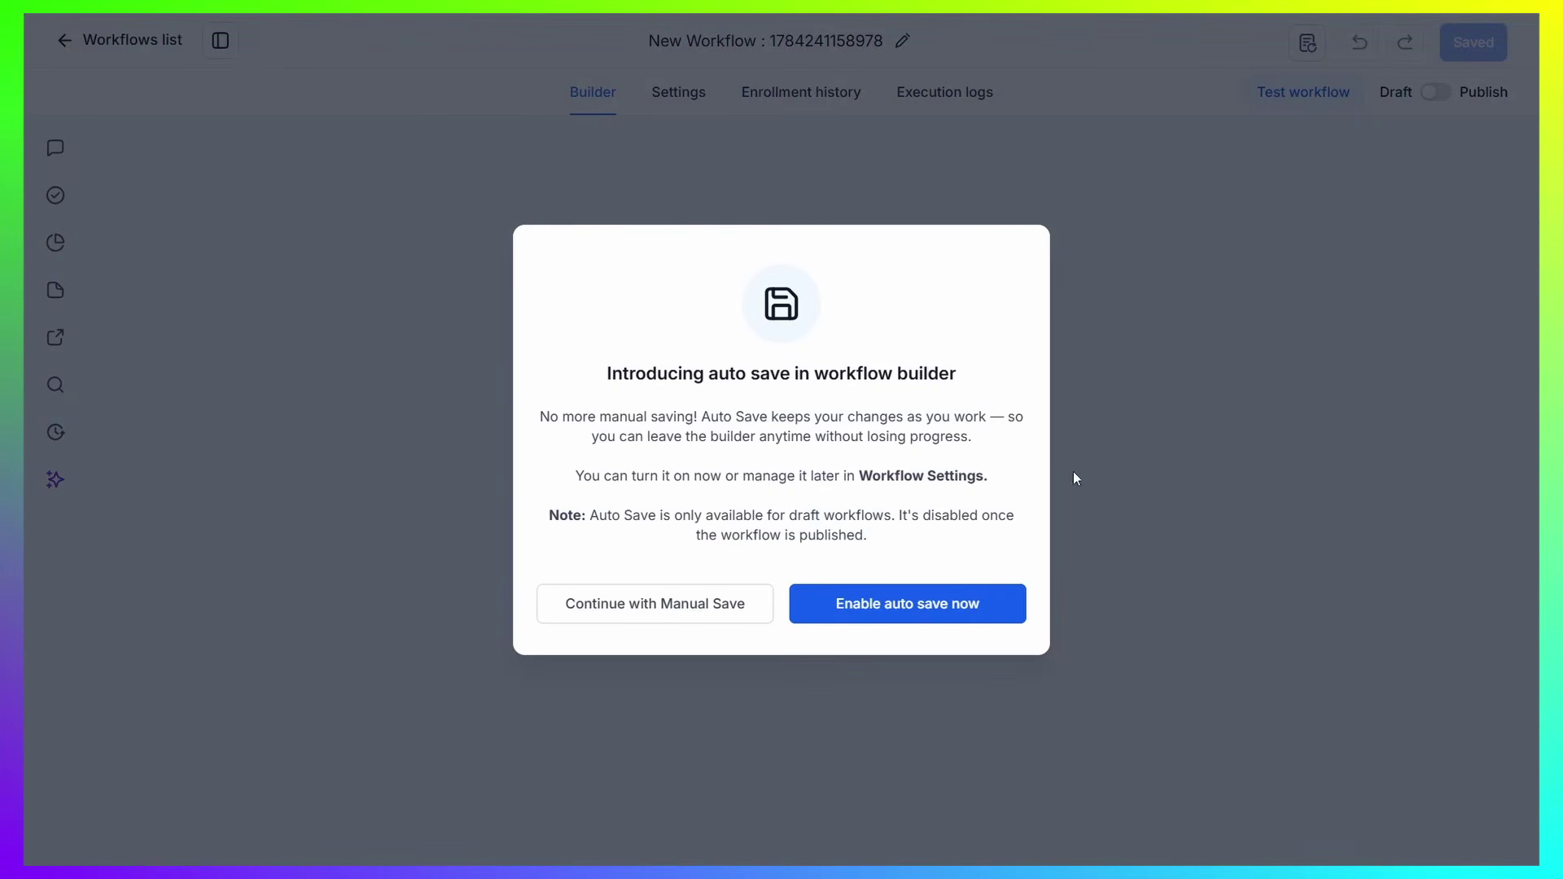
pyautogui.click(930, 608)
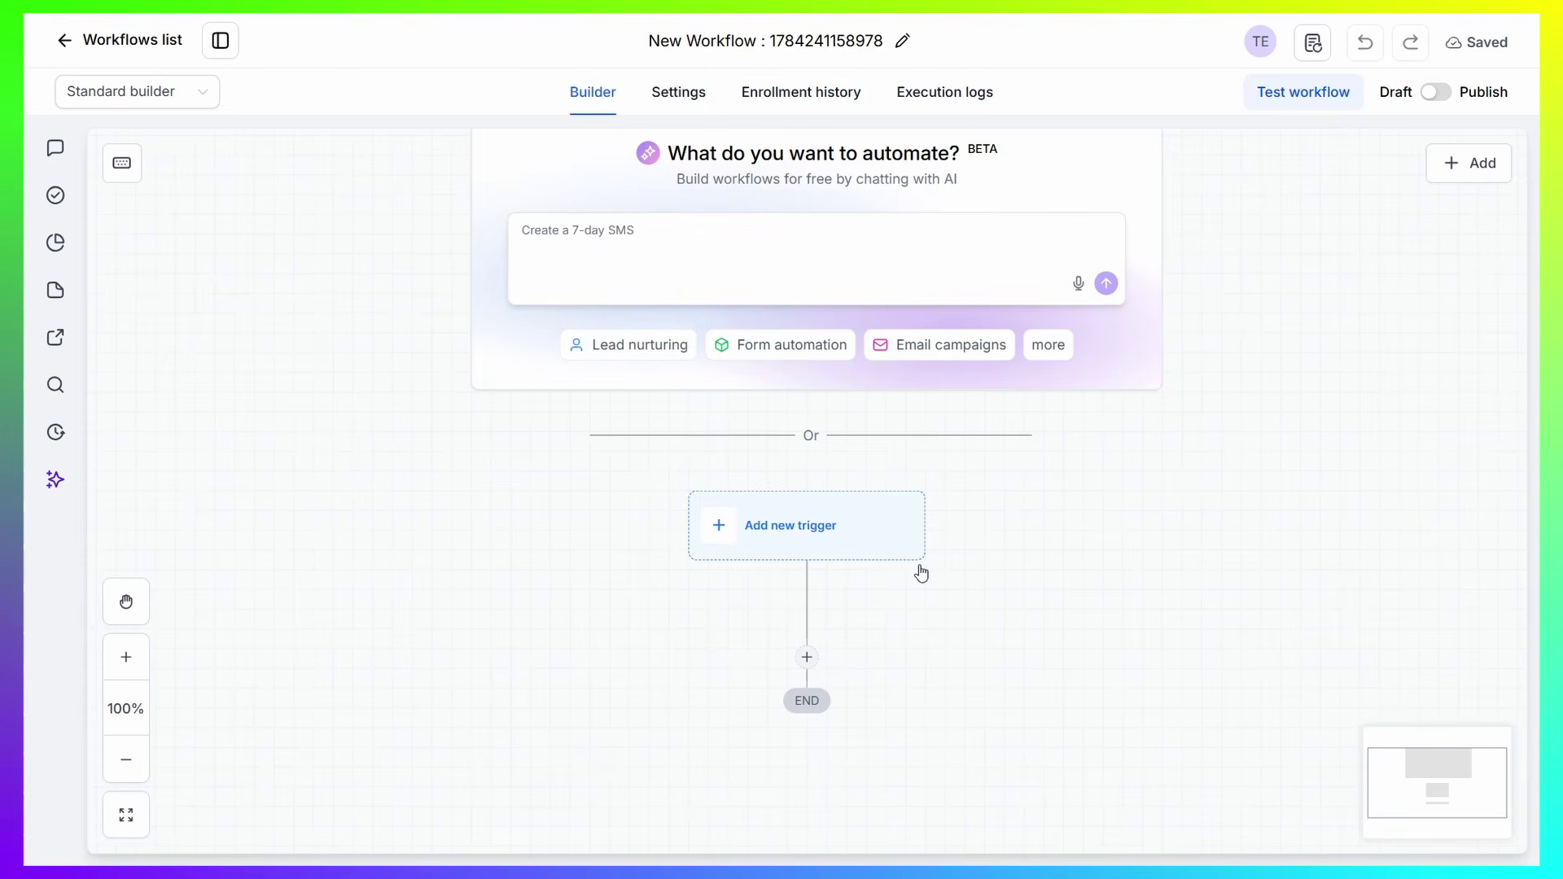
# Add a new trigger to the workflow and search the available triggers for "form sub"
pyautogui.click(785, 539)
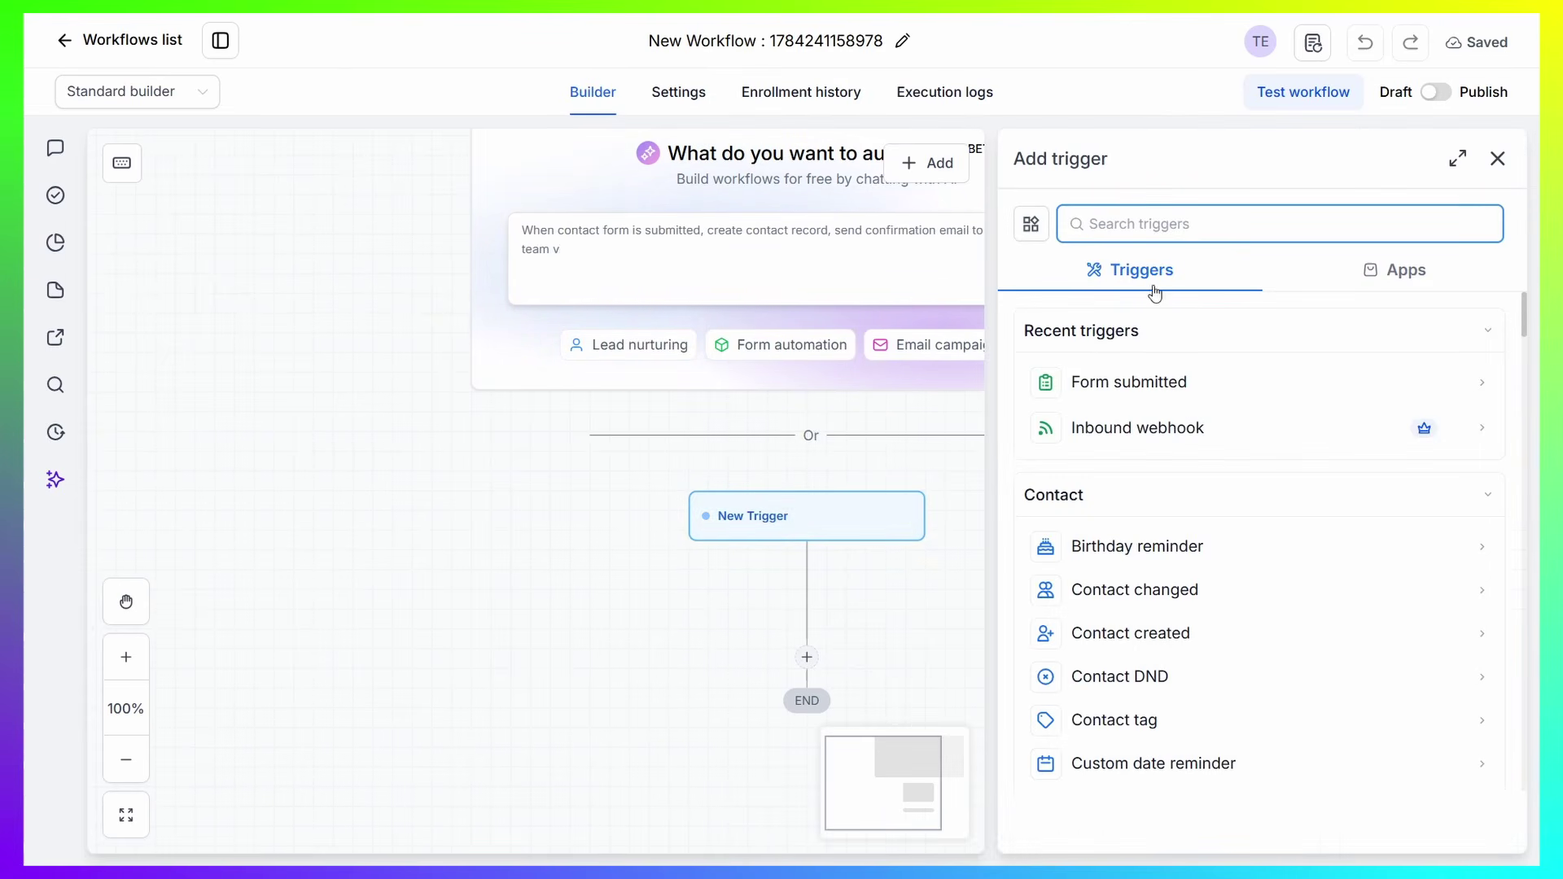
pyautogui.write('form ')
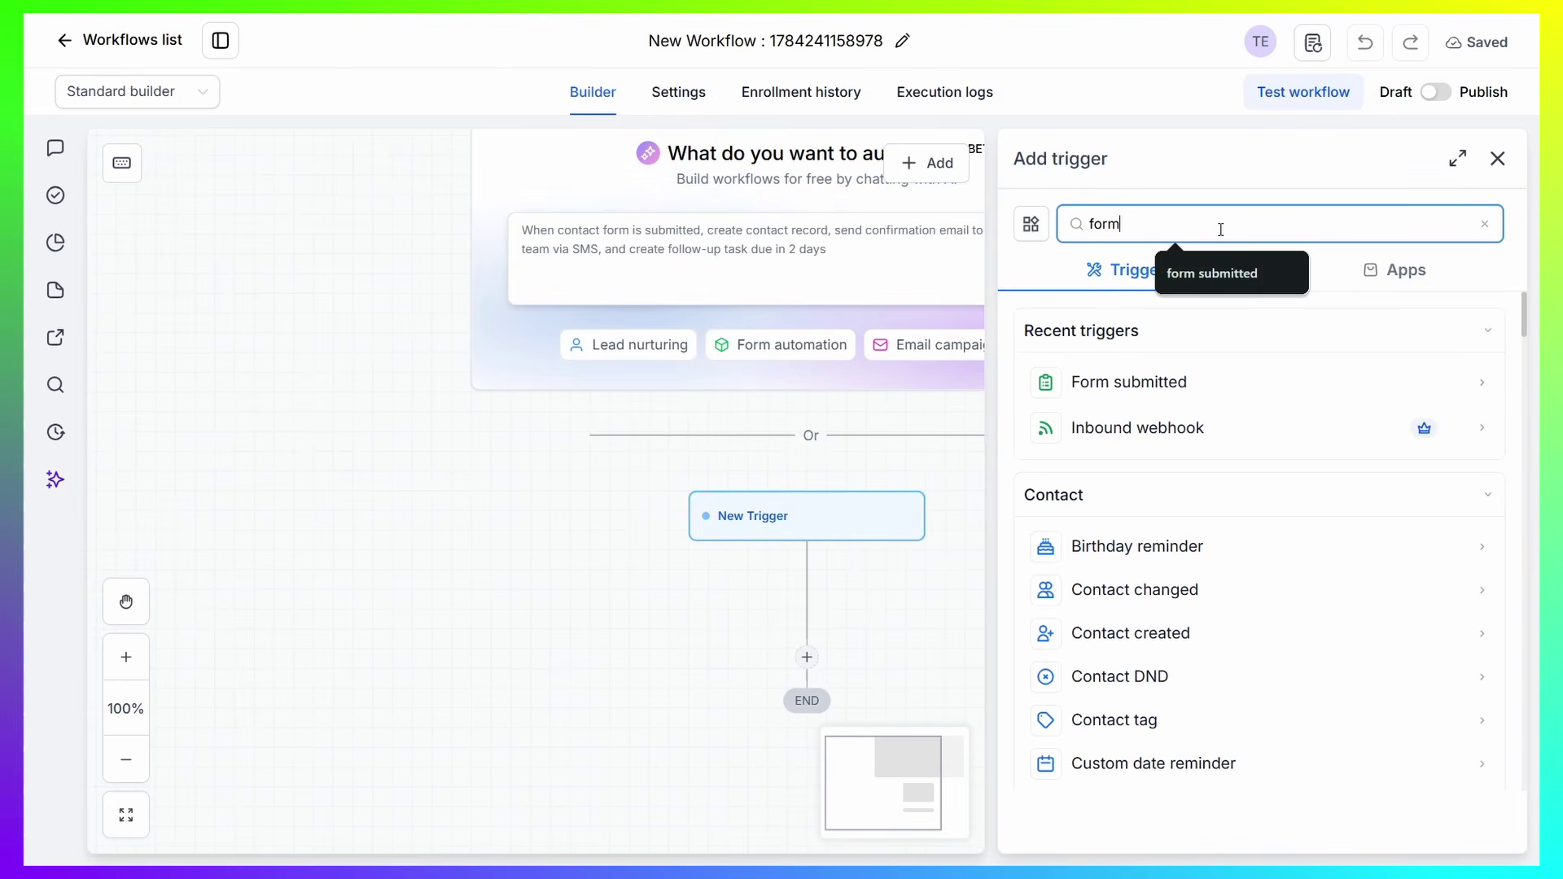
pyautogui.write('sub')
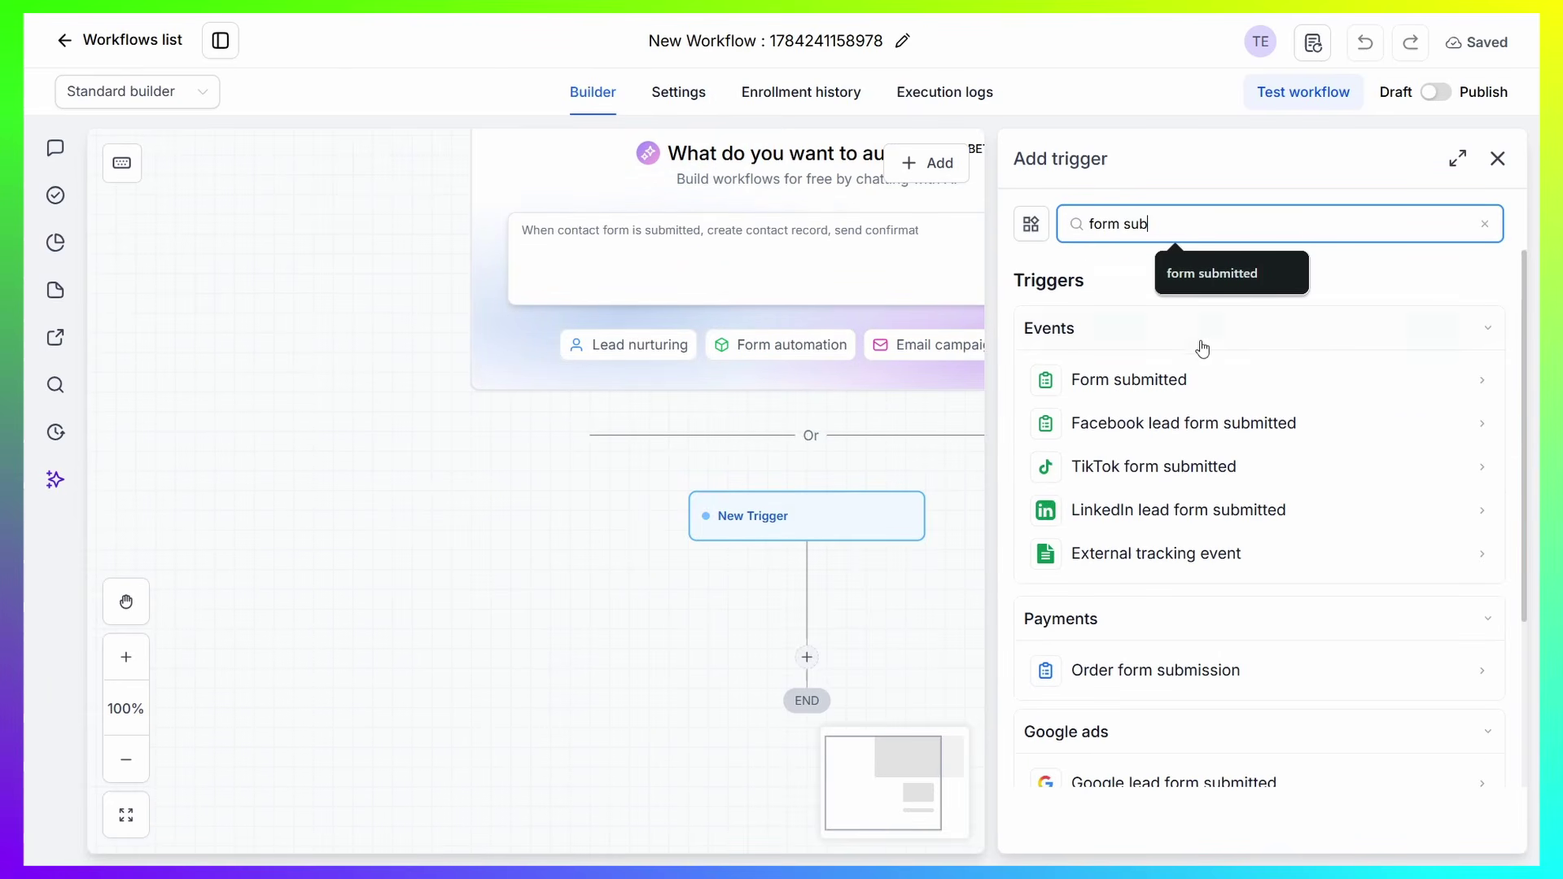
pyautogui.click(1182, 382)
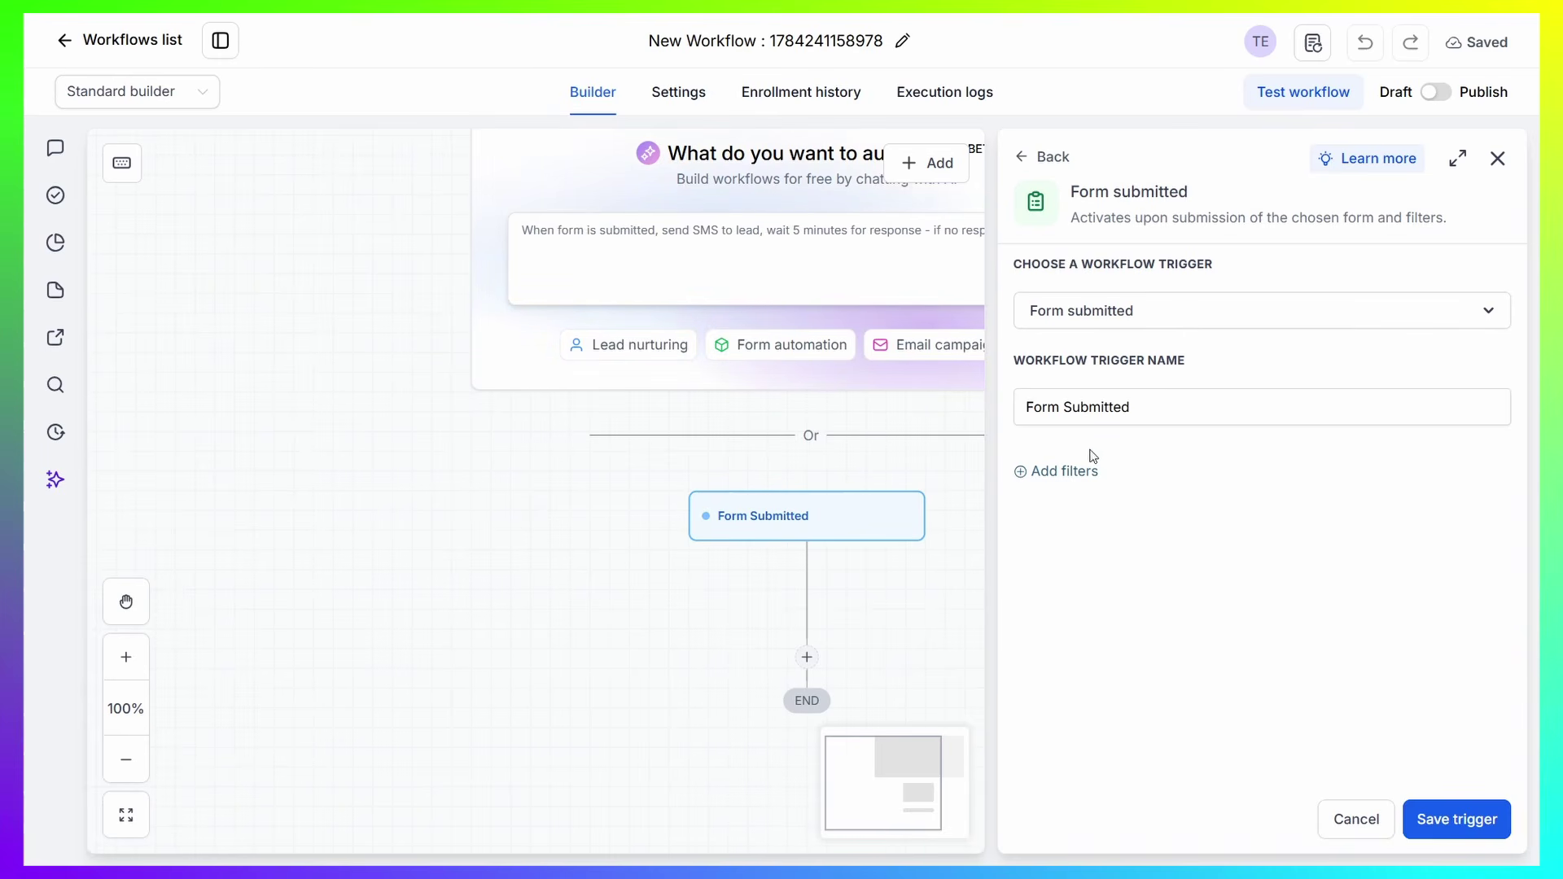
pyautogui.click(1076, 477)
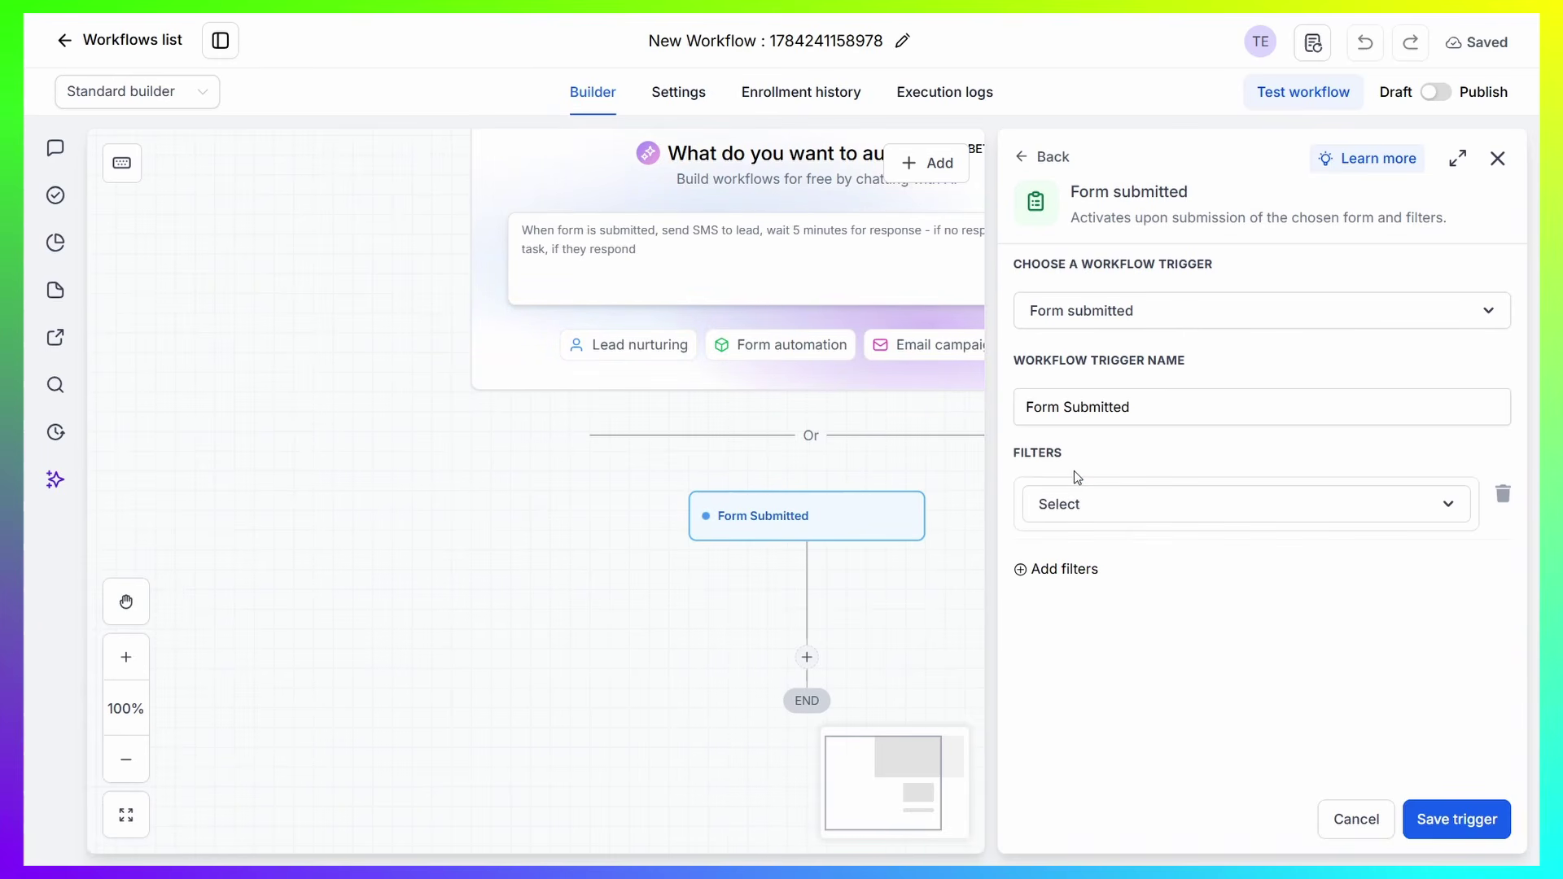
pyautogui.click(1184, 517)
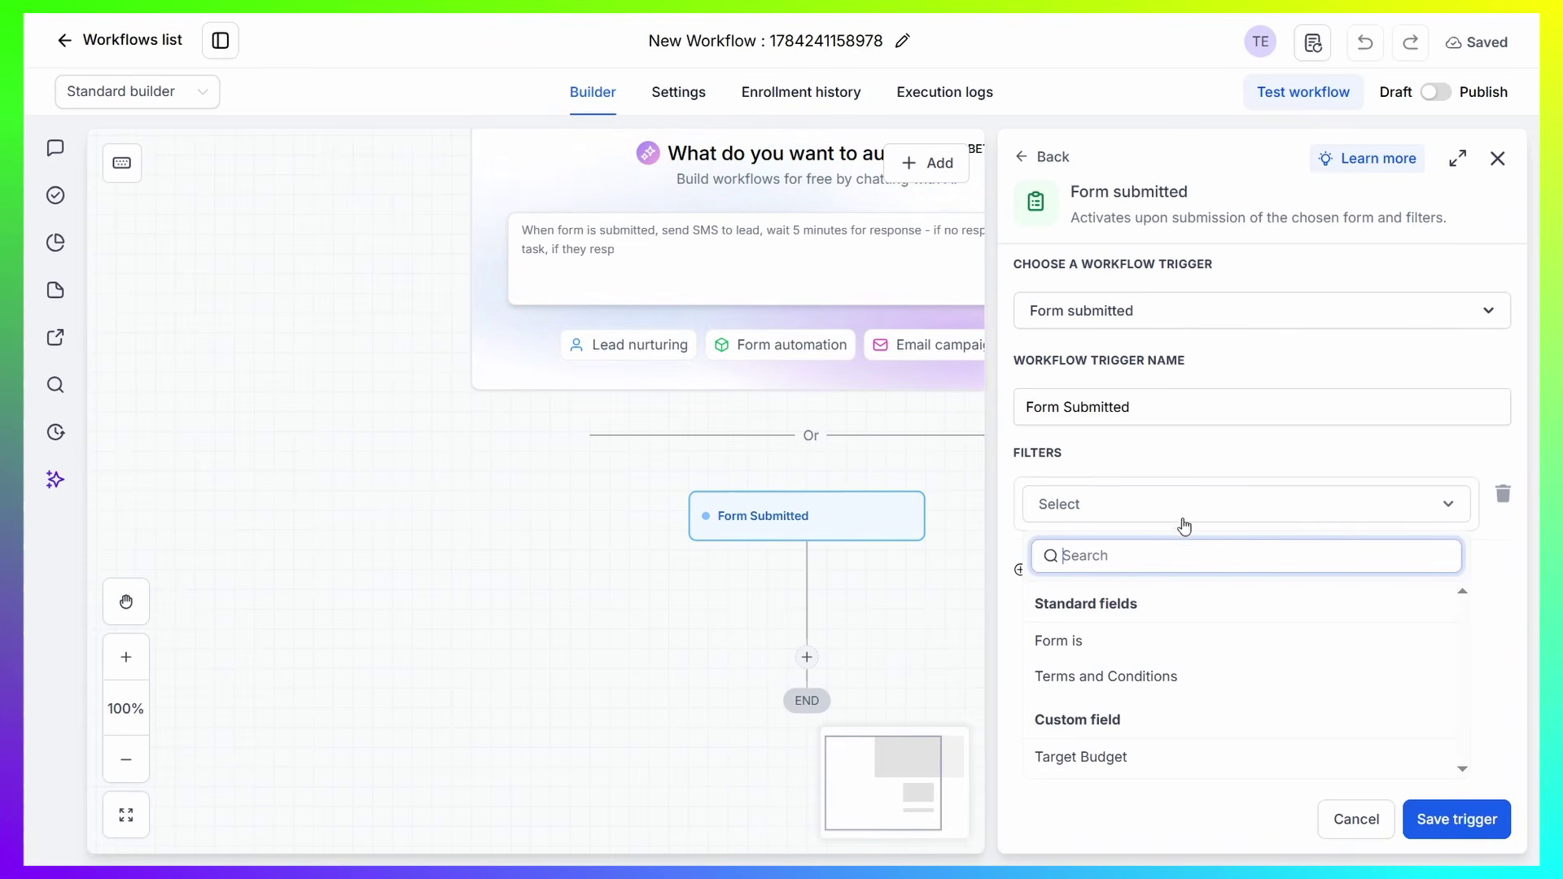
pyautogui.click(1112, 757)
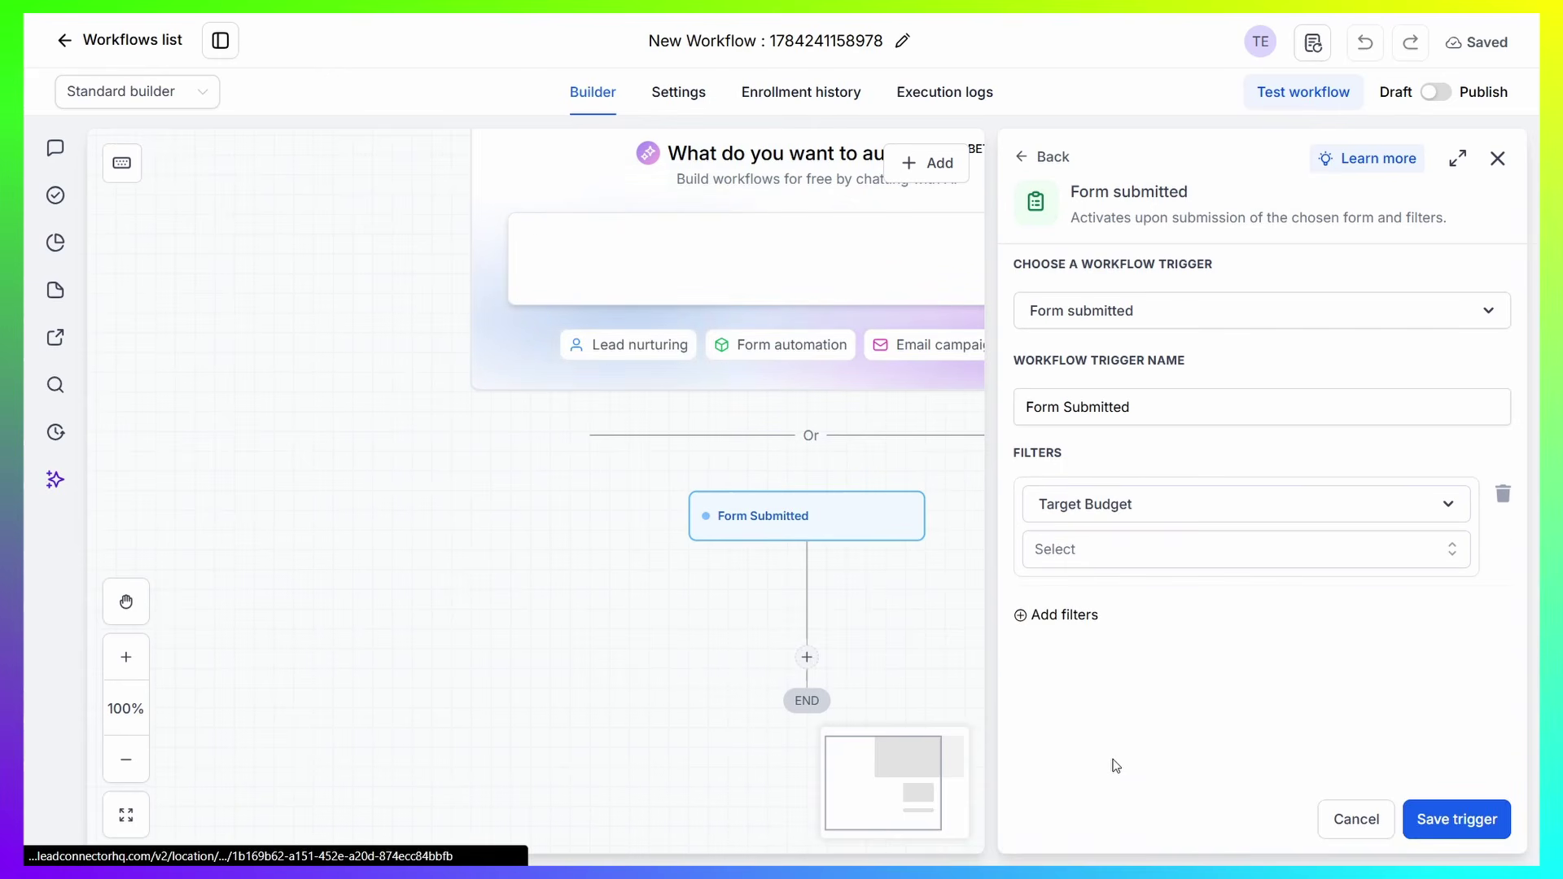
pyautogui.click(1450, 828)
pyautogui.click(1210, 610)
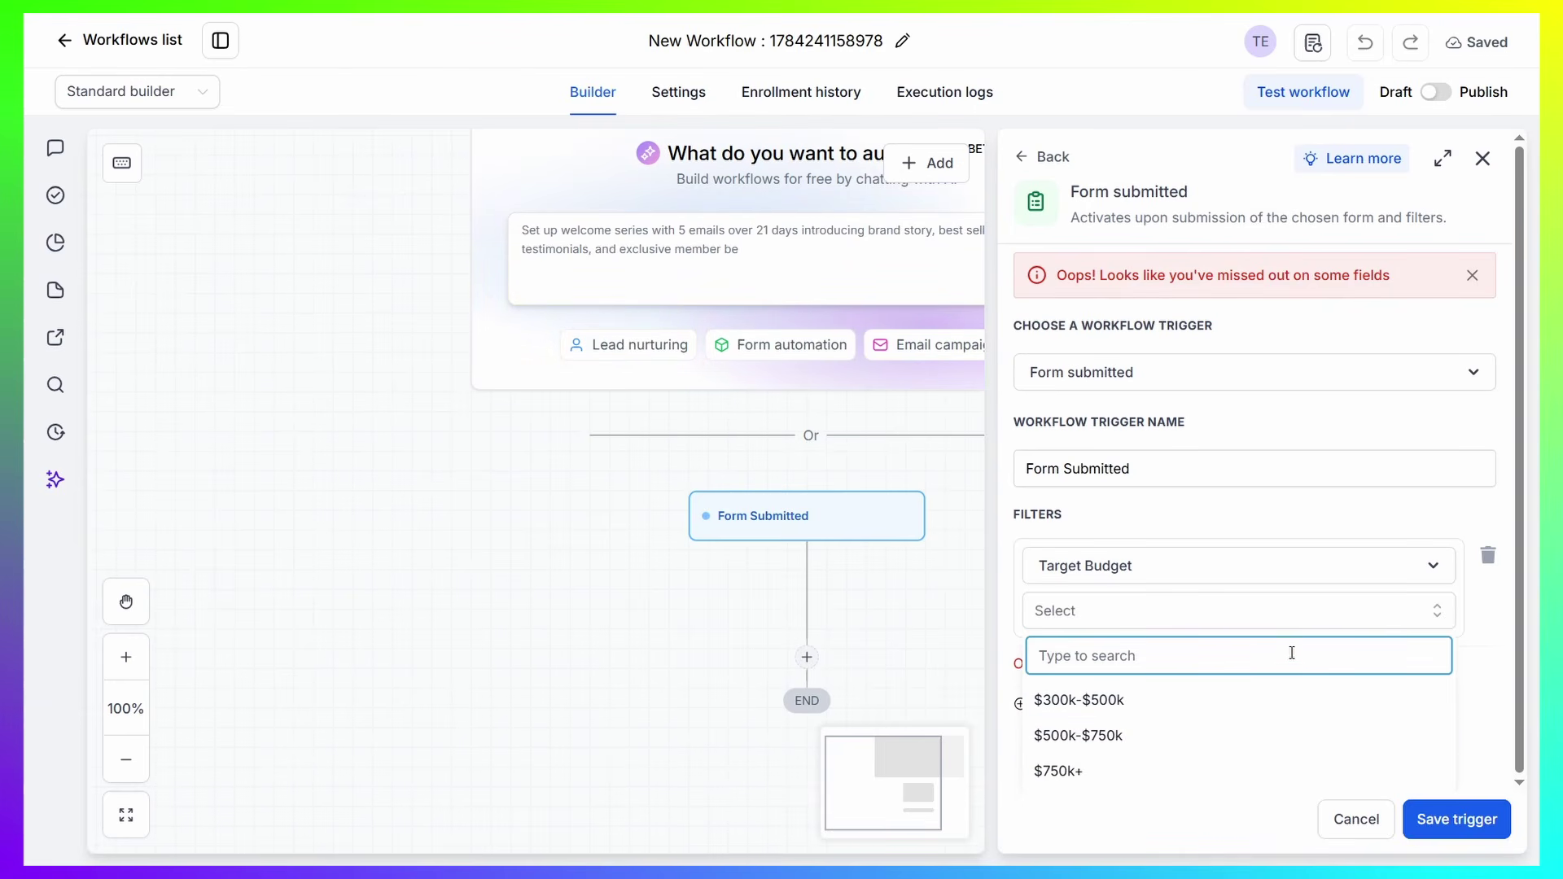
pyautogui.click(1482, 159)
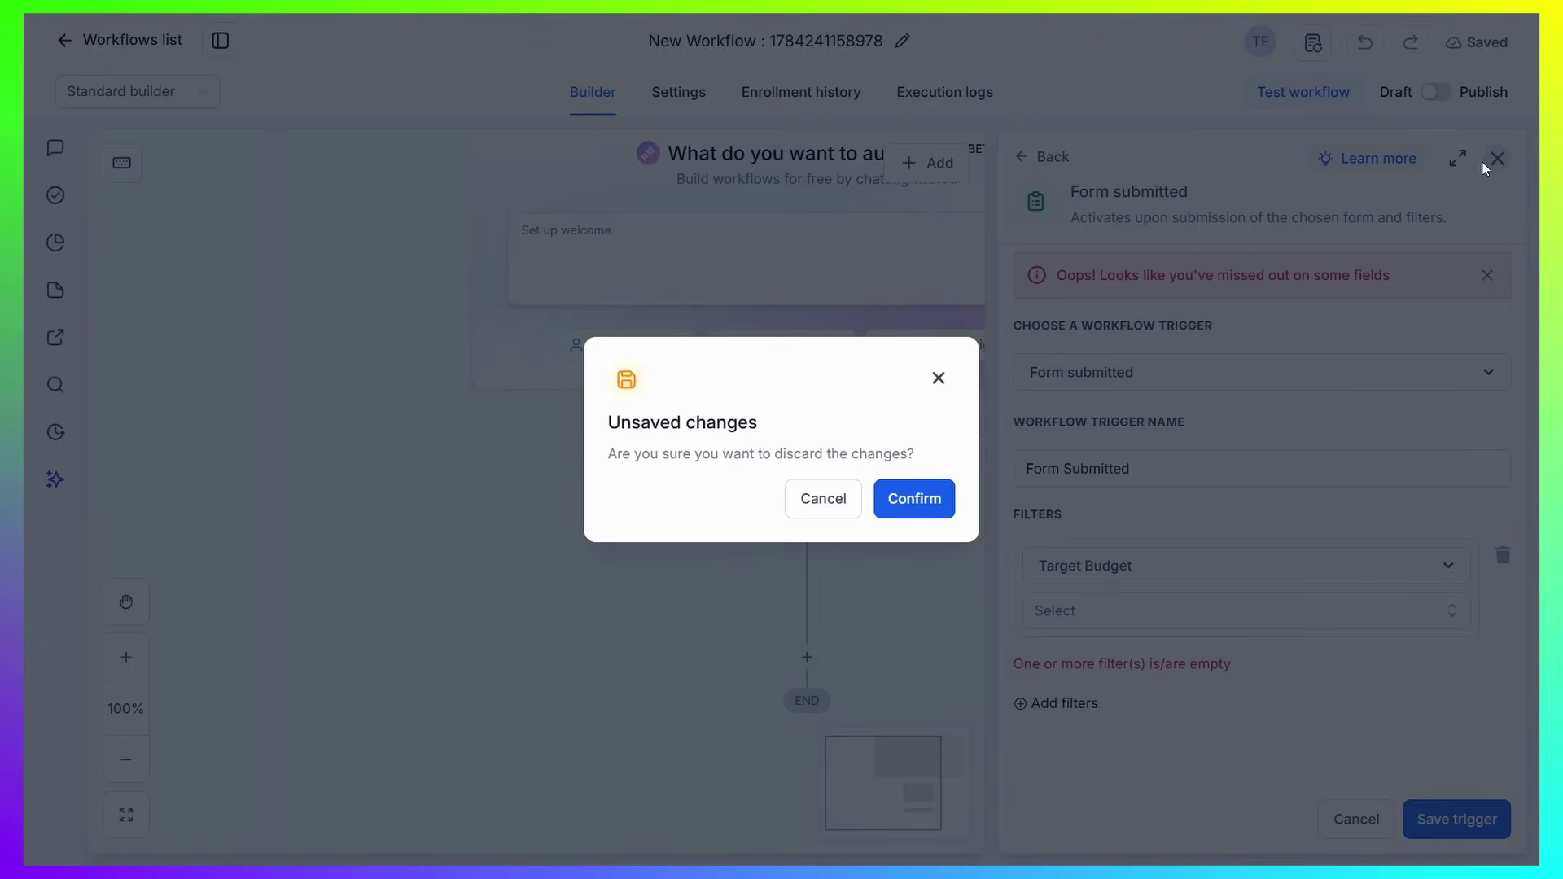
pyautogui.click(936, 381)
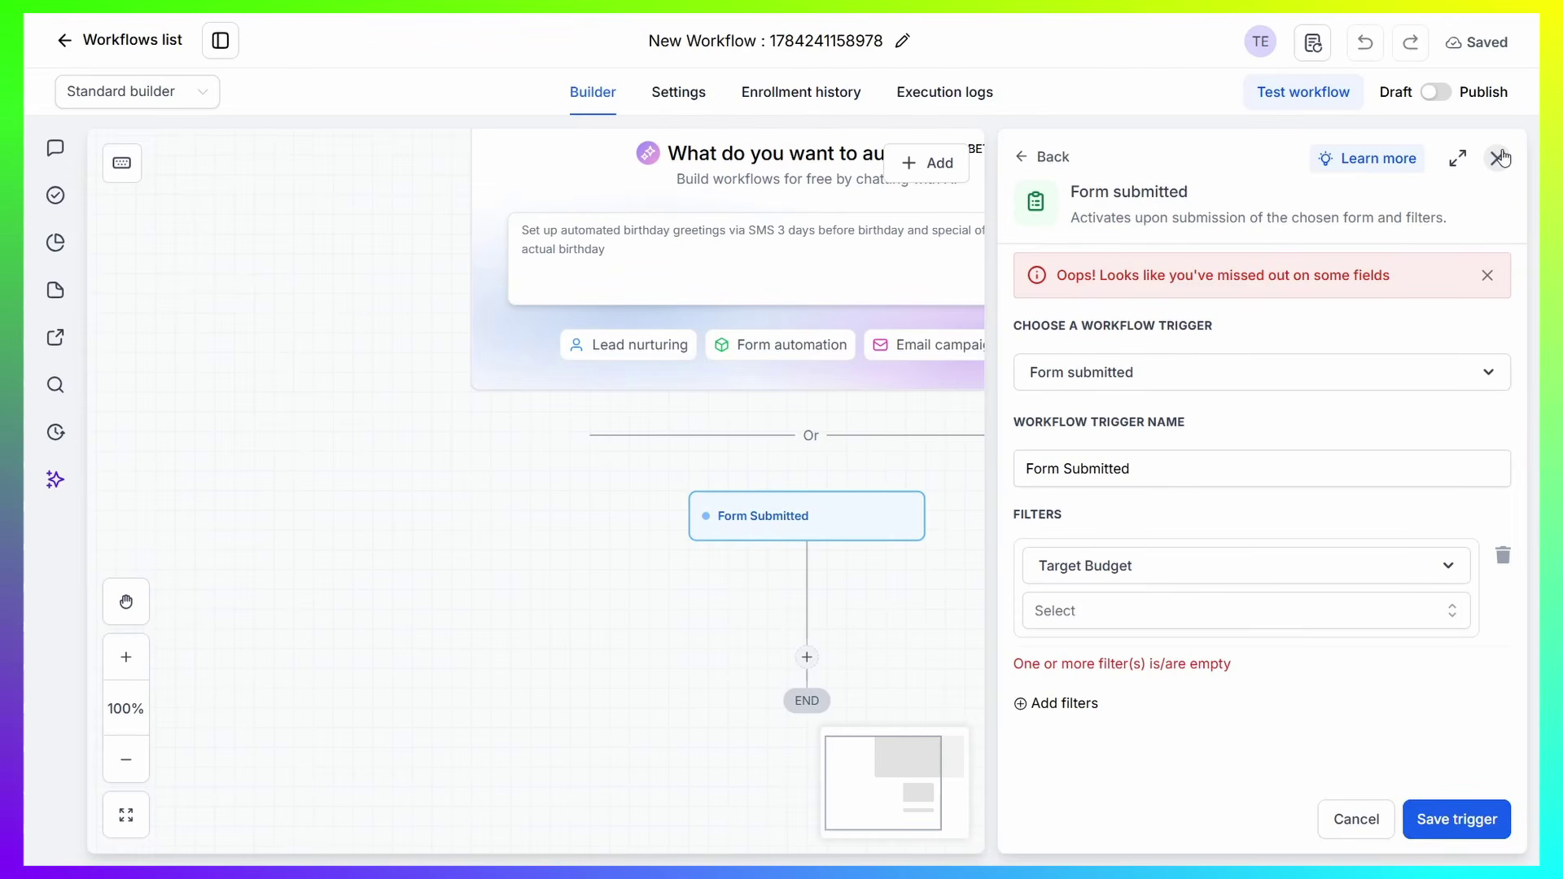
pyautogui.click(1031, 157)
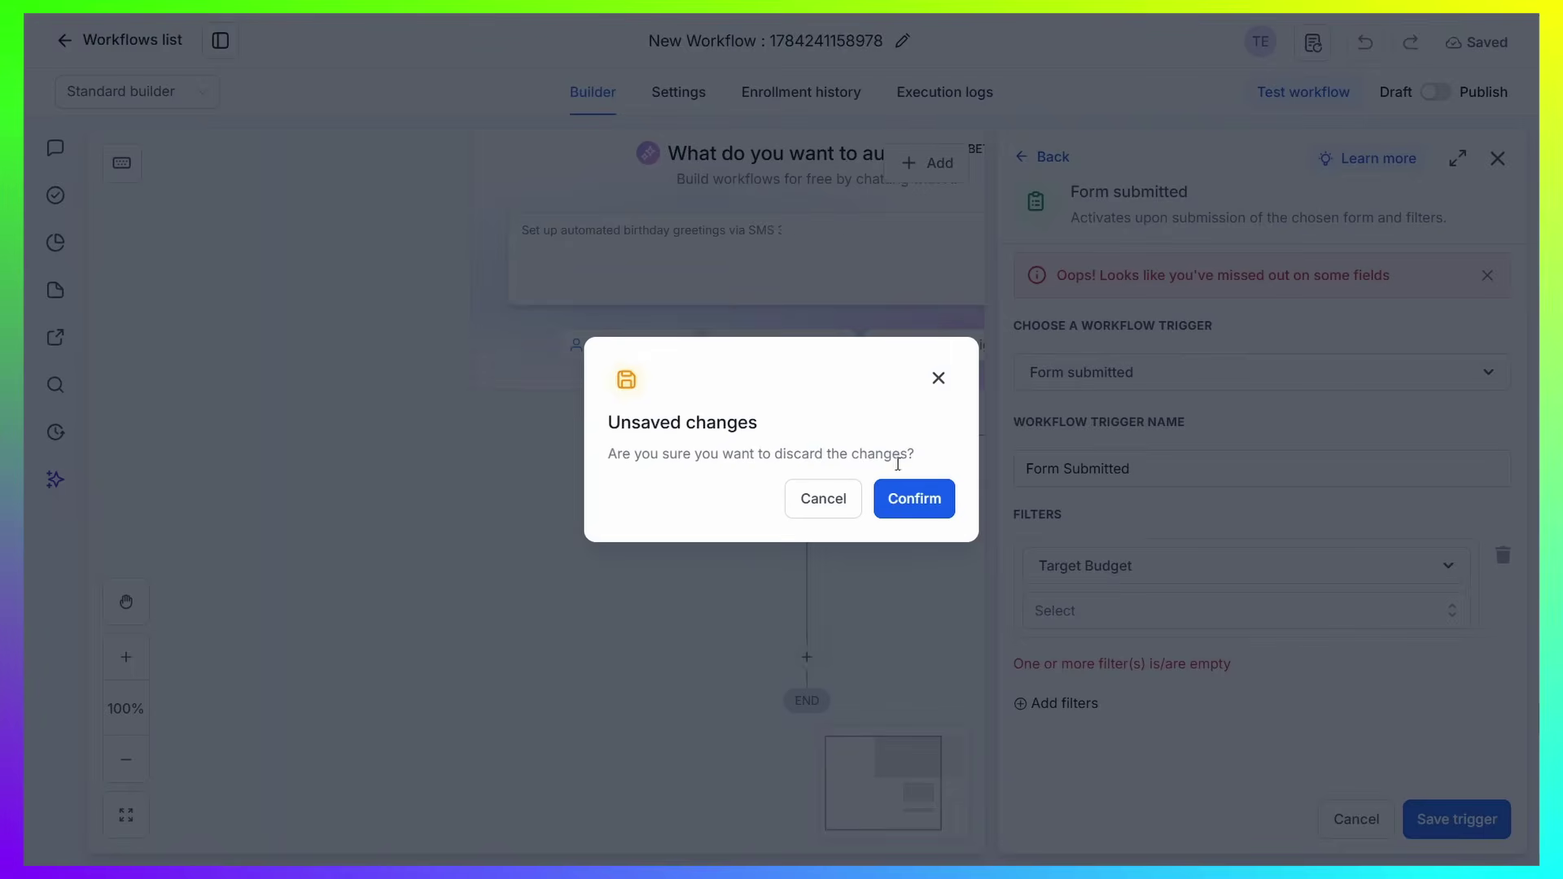
pyautogui.click(894, 499)
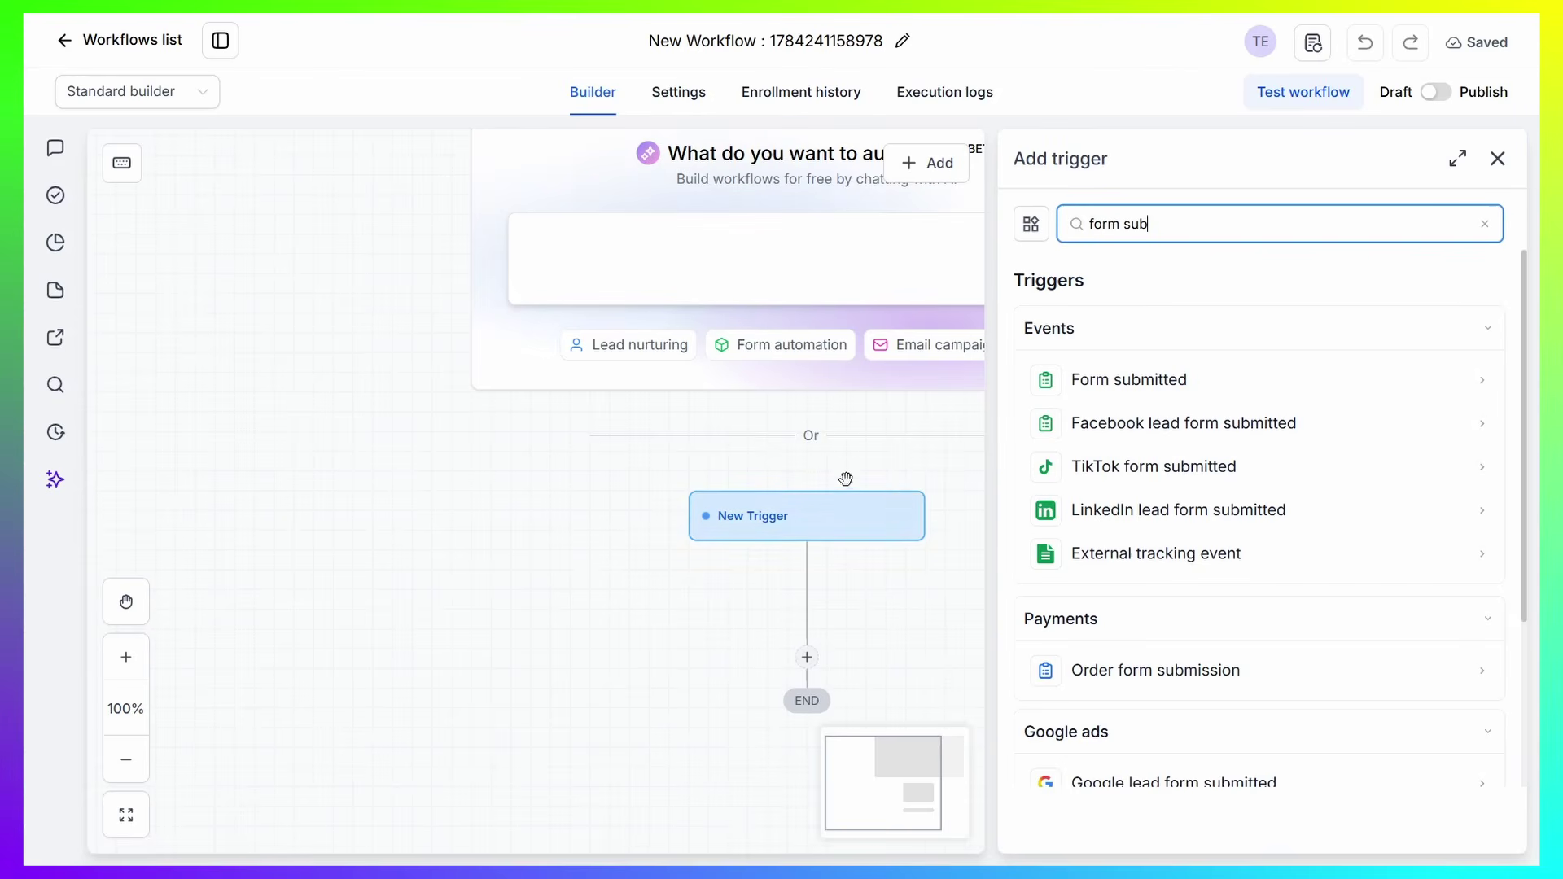
# Leave the trigger list, add a Send email action below the trigger, and look through its sender, subject and compose options
pyautogui.click(1497, 158)
pyautogui.scroll(-2, 936, 642)
pyautogui.click(808, 510)
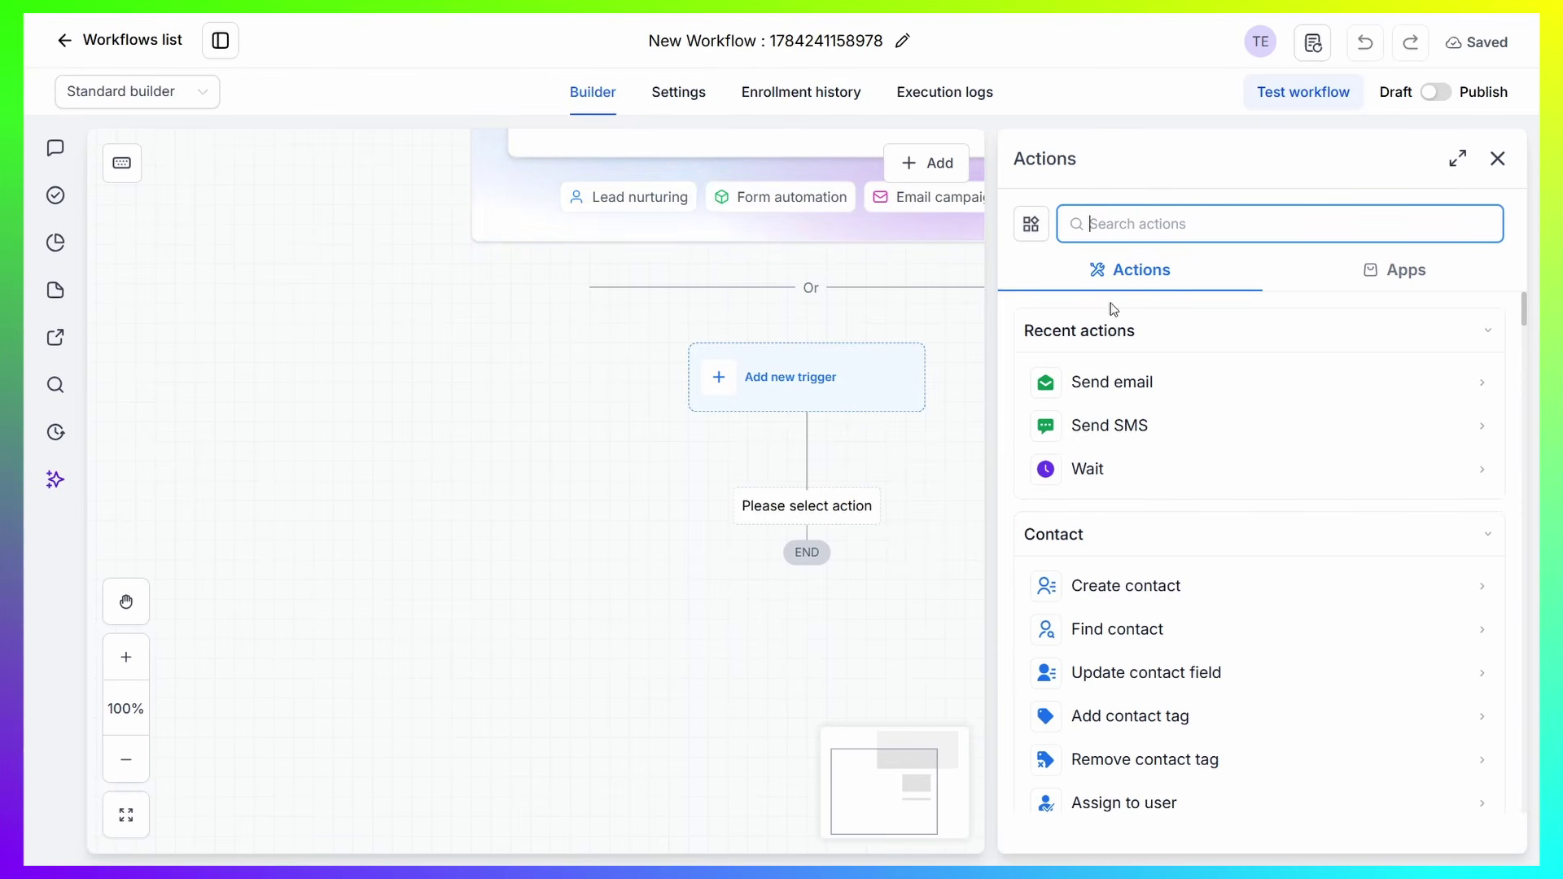
pyautogui.click(1180, 392)
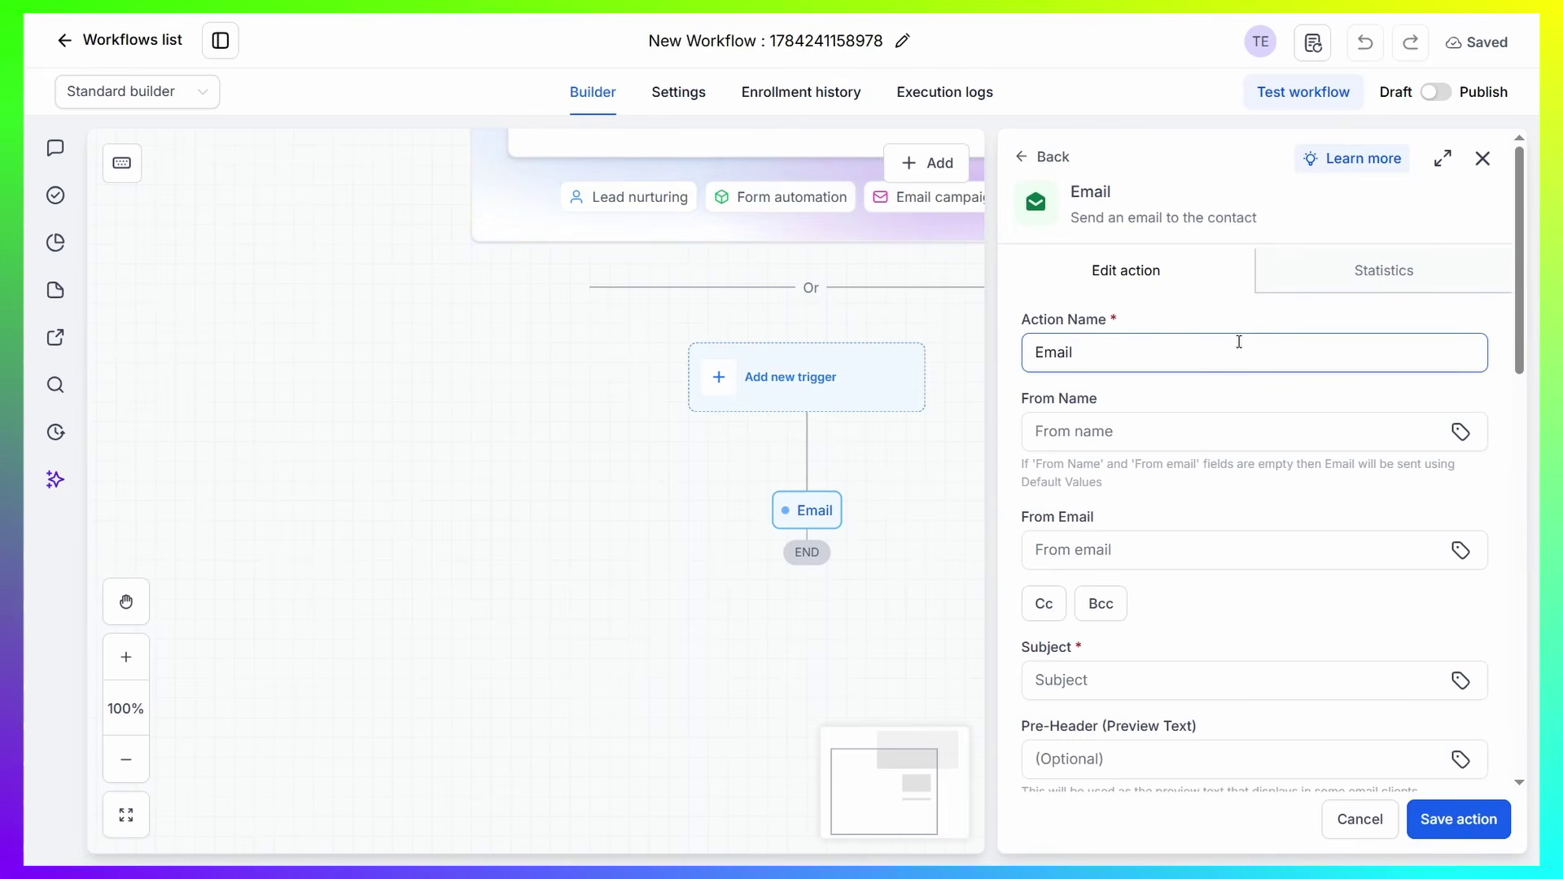
pyautogui.scroll(-4, 1173, 399)
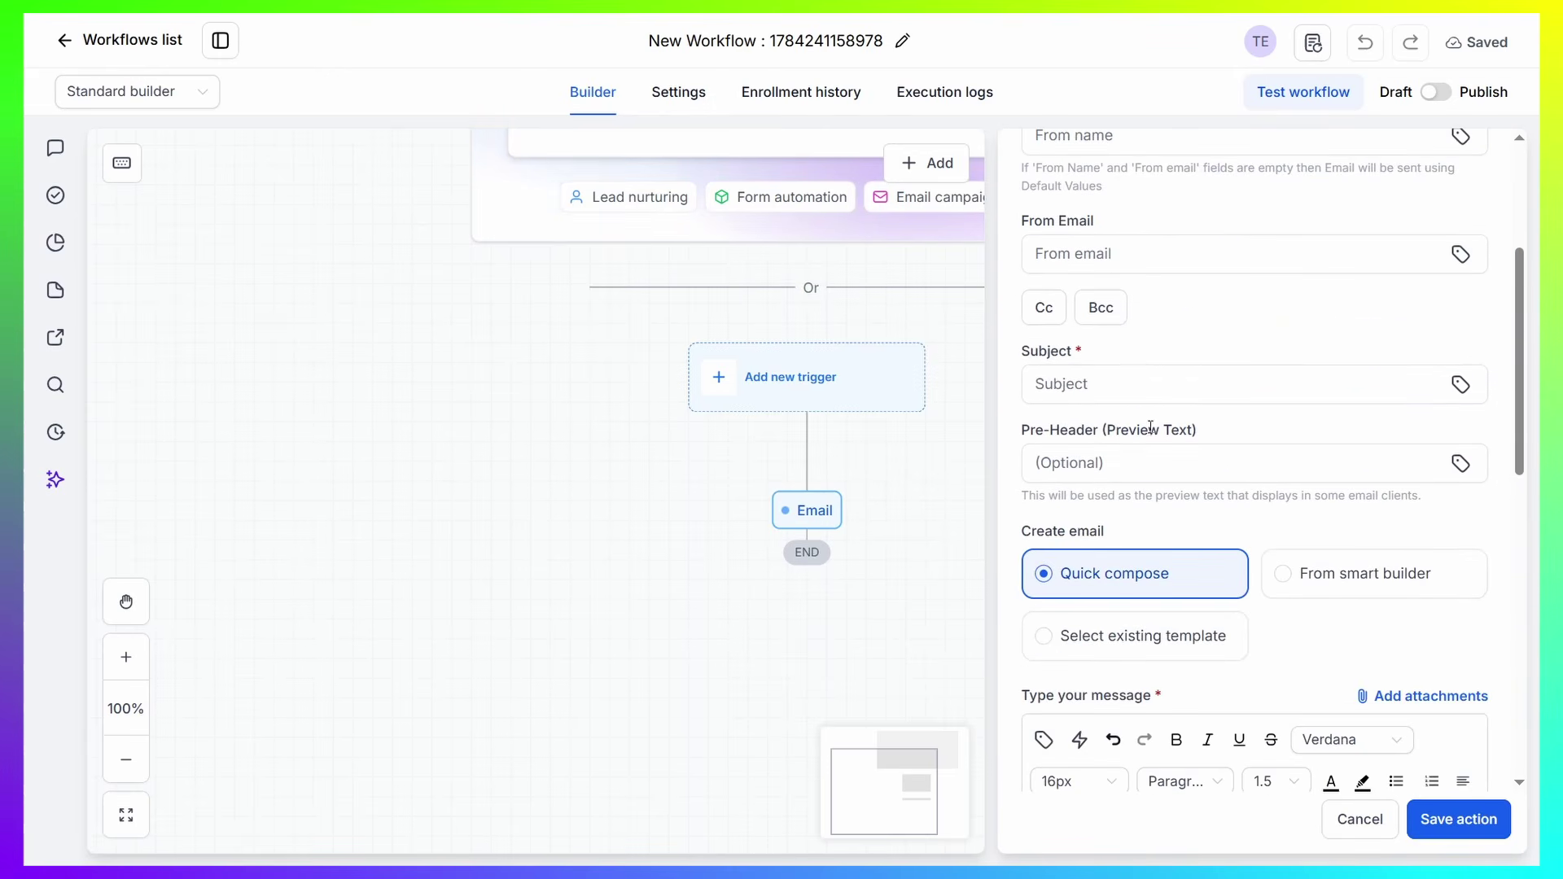
pyautogui.click(1109, 384)
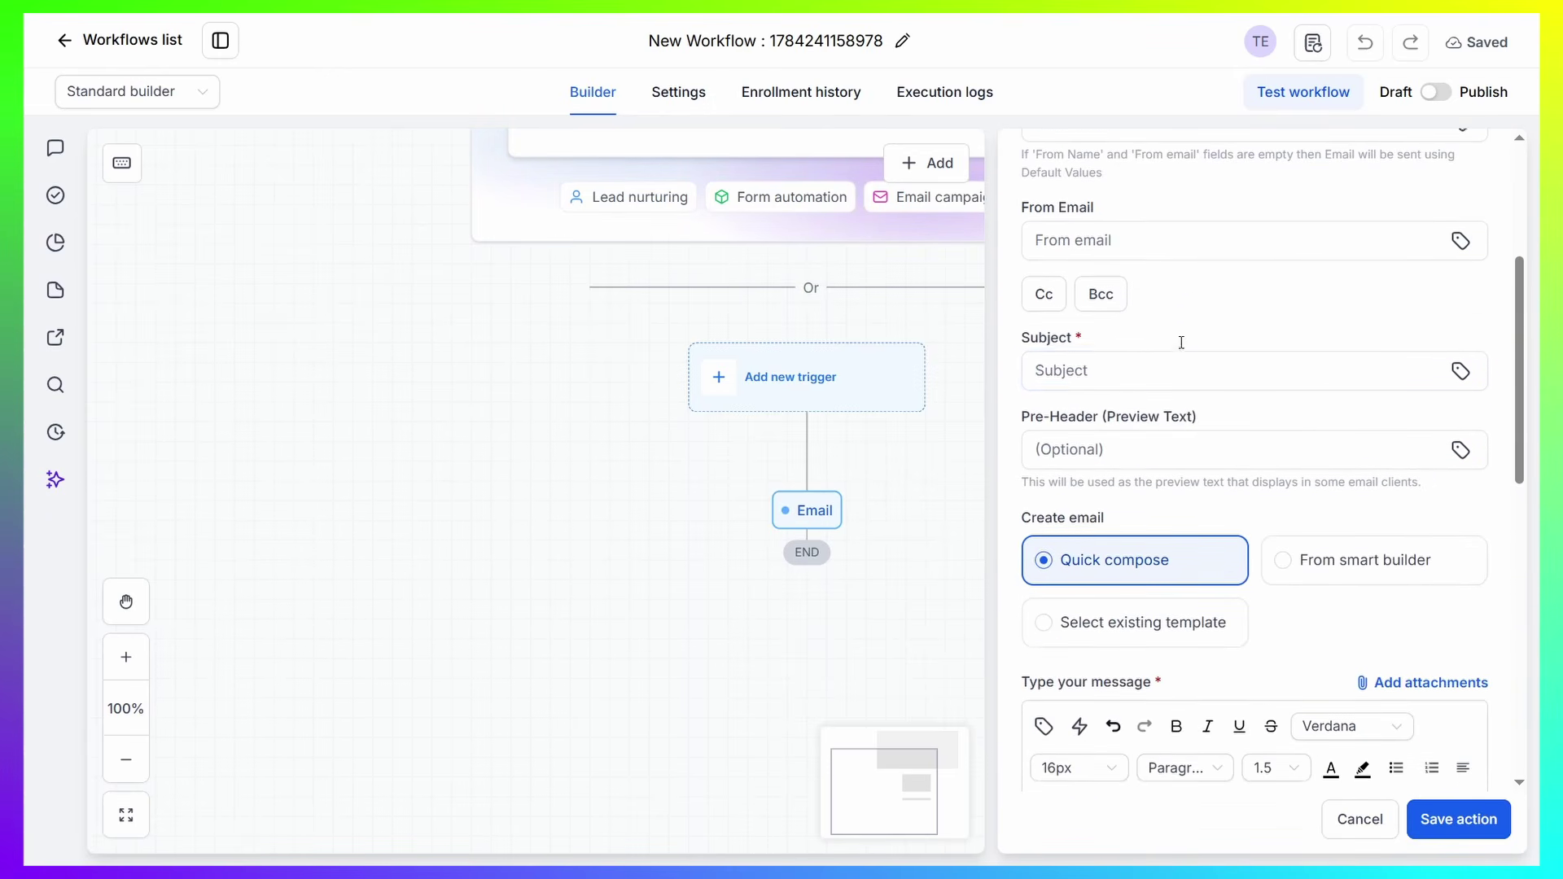
pyautogui.scroll(-5, 1180, 339)
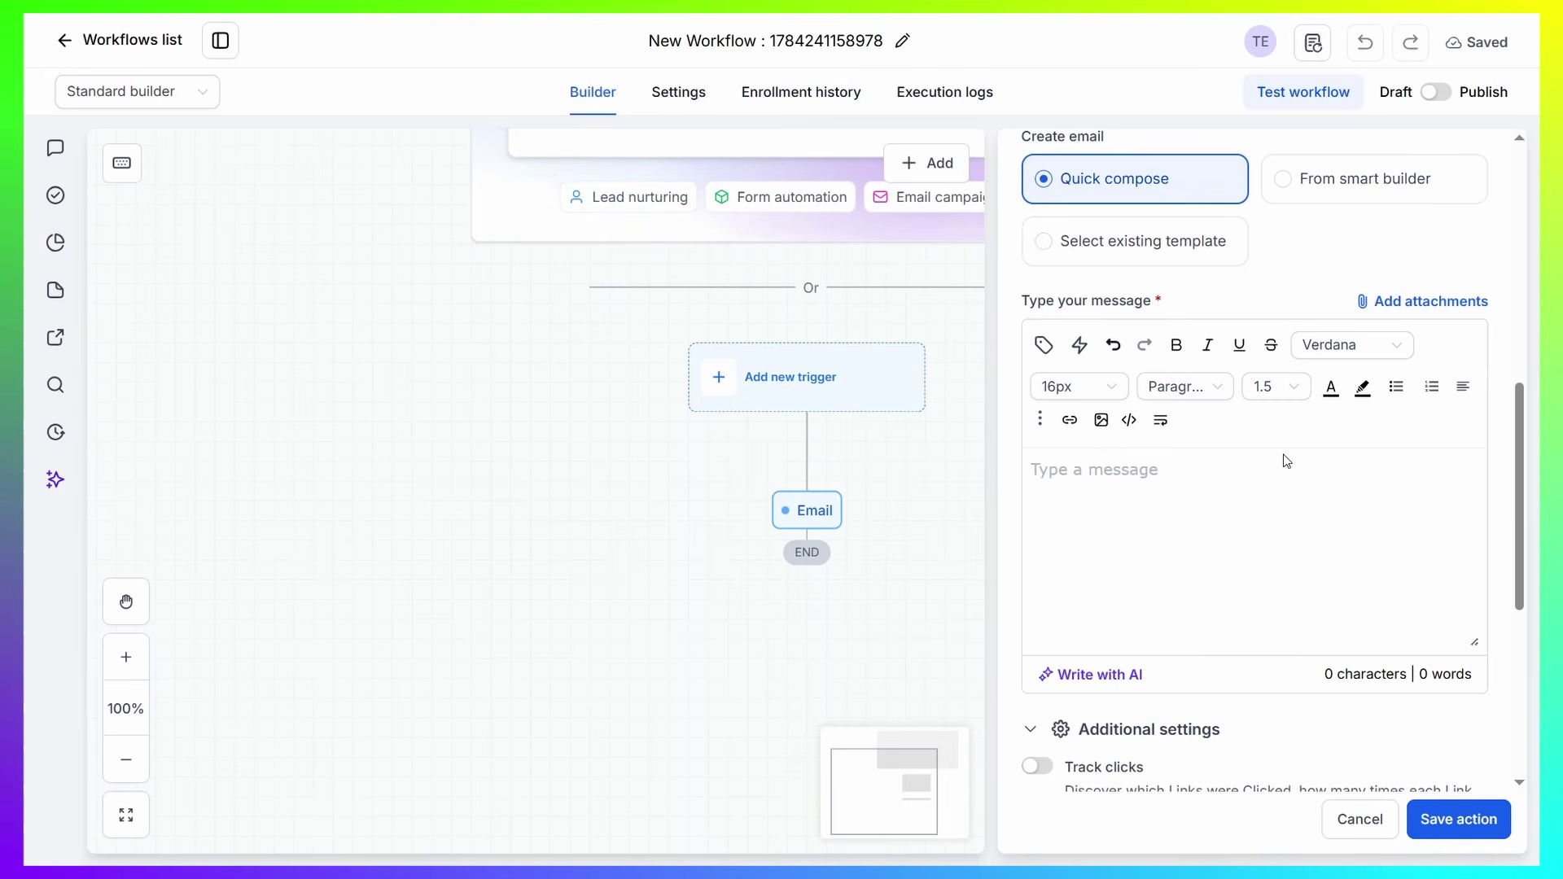
# Draft the email message with the contact's First Name custom value followed by "Hello", and discard the unsaved action
pyautogui.scroll(2, 1286, 461)
pyautogui.click(1125, 592)
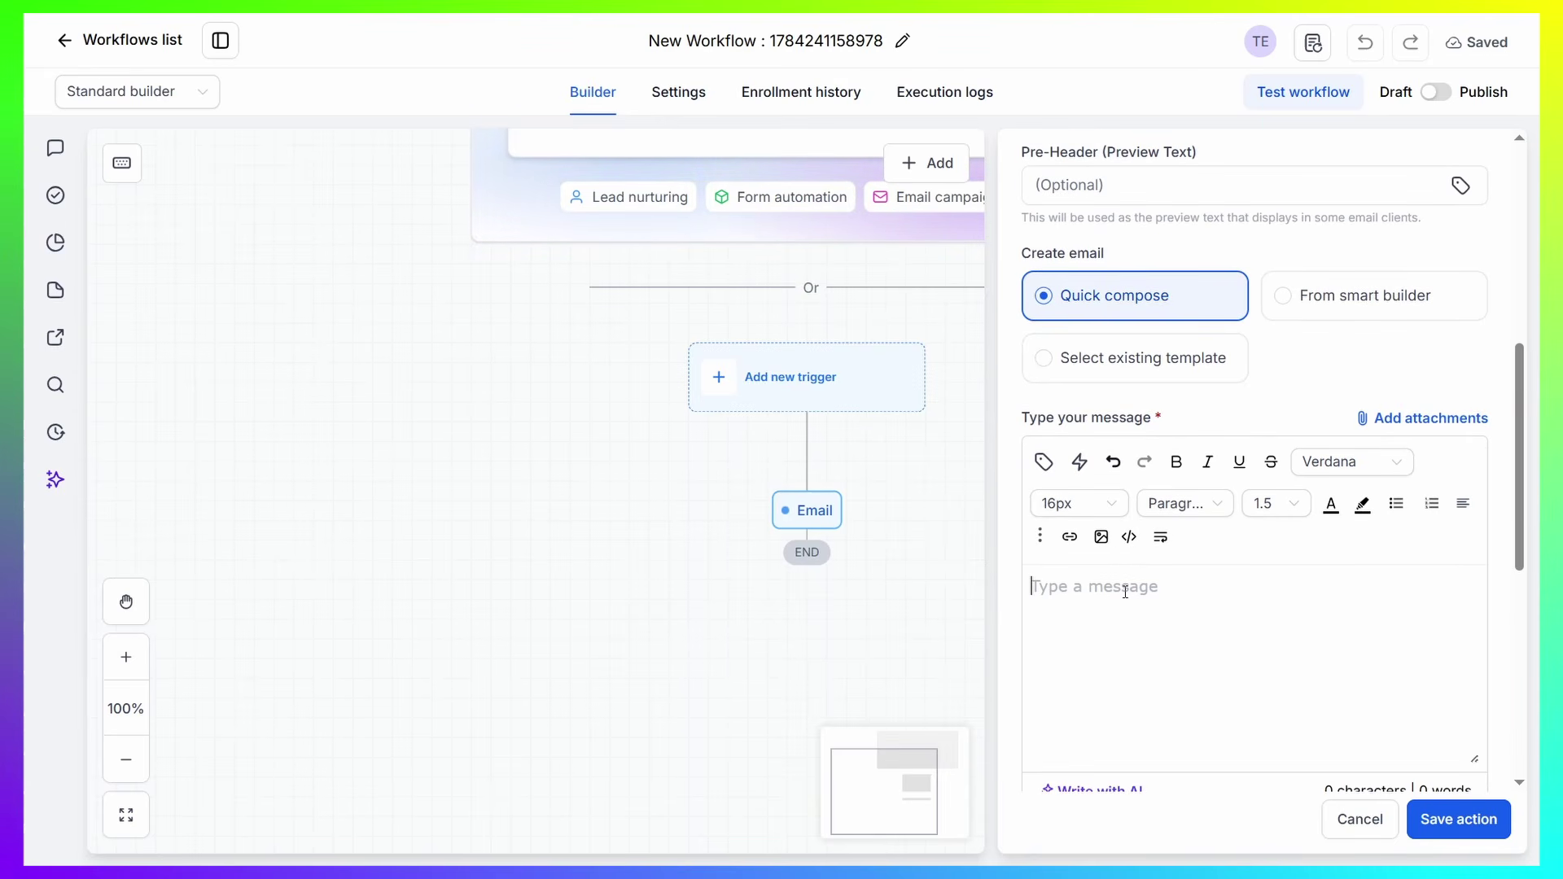
pyautogui.click(1043, 462)
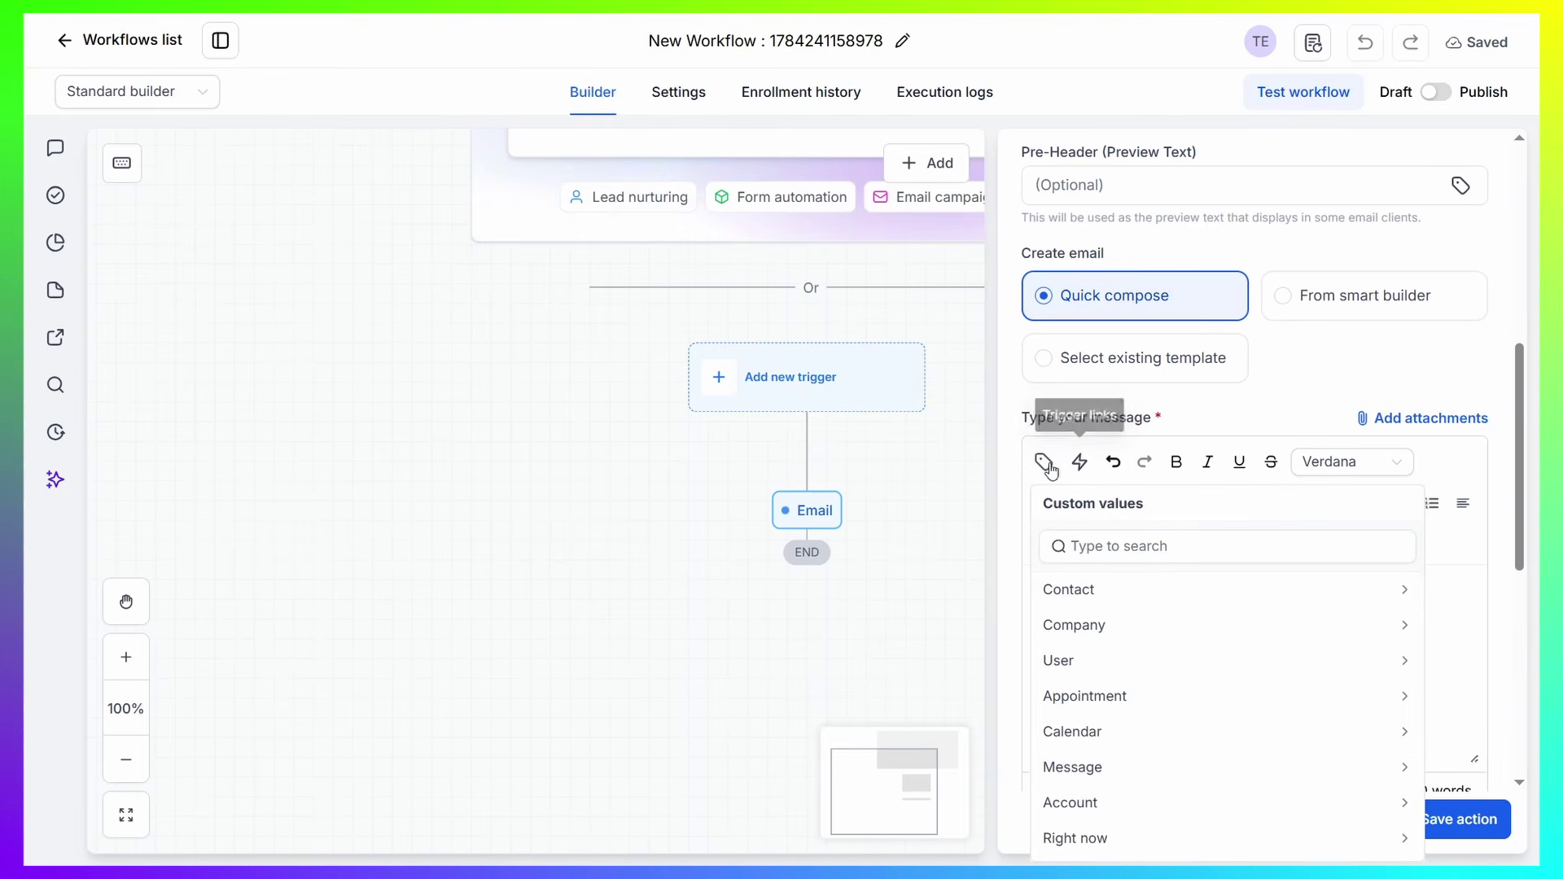
pyautogui.click(1141, 590)
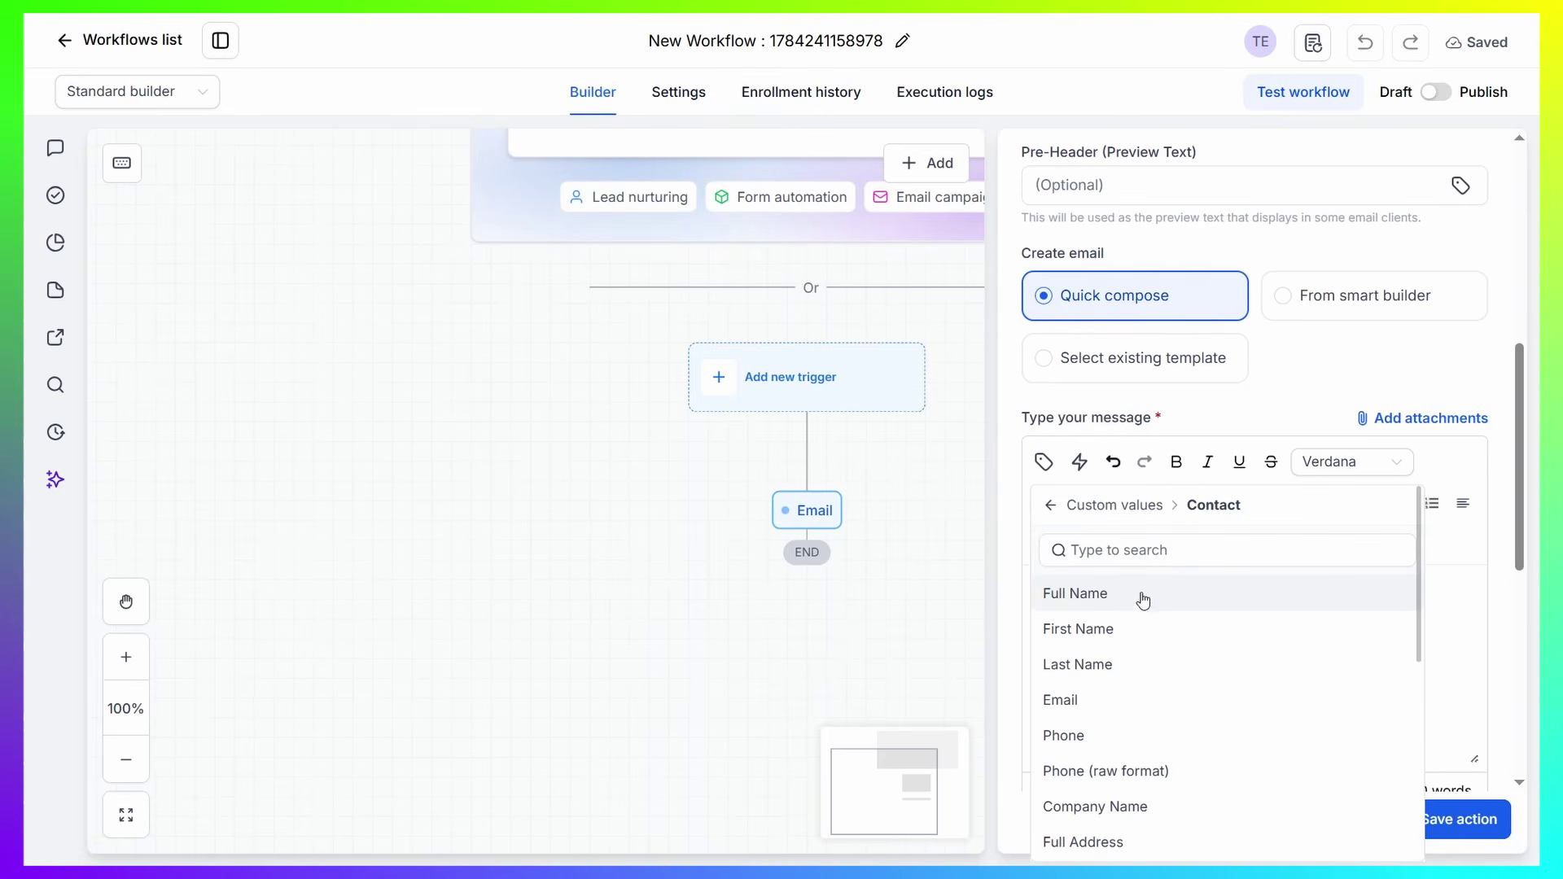
pyautogui.click(1092, 628)
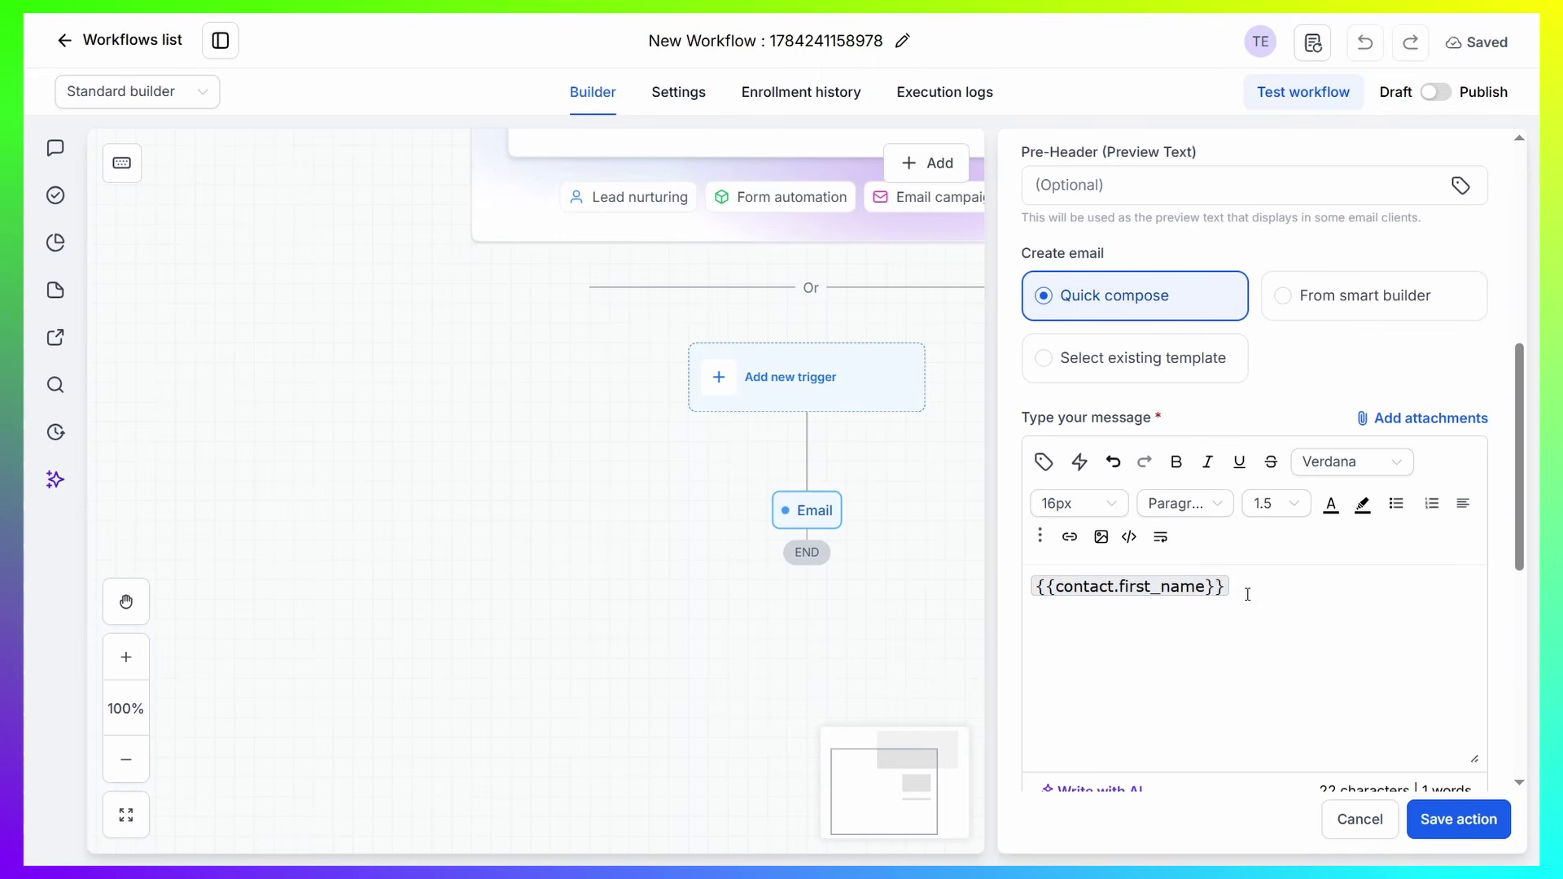
pyautogui.write('Hell')
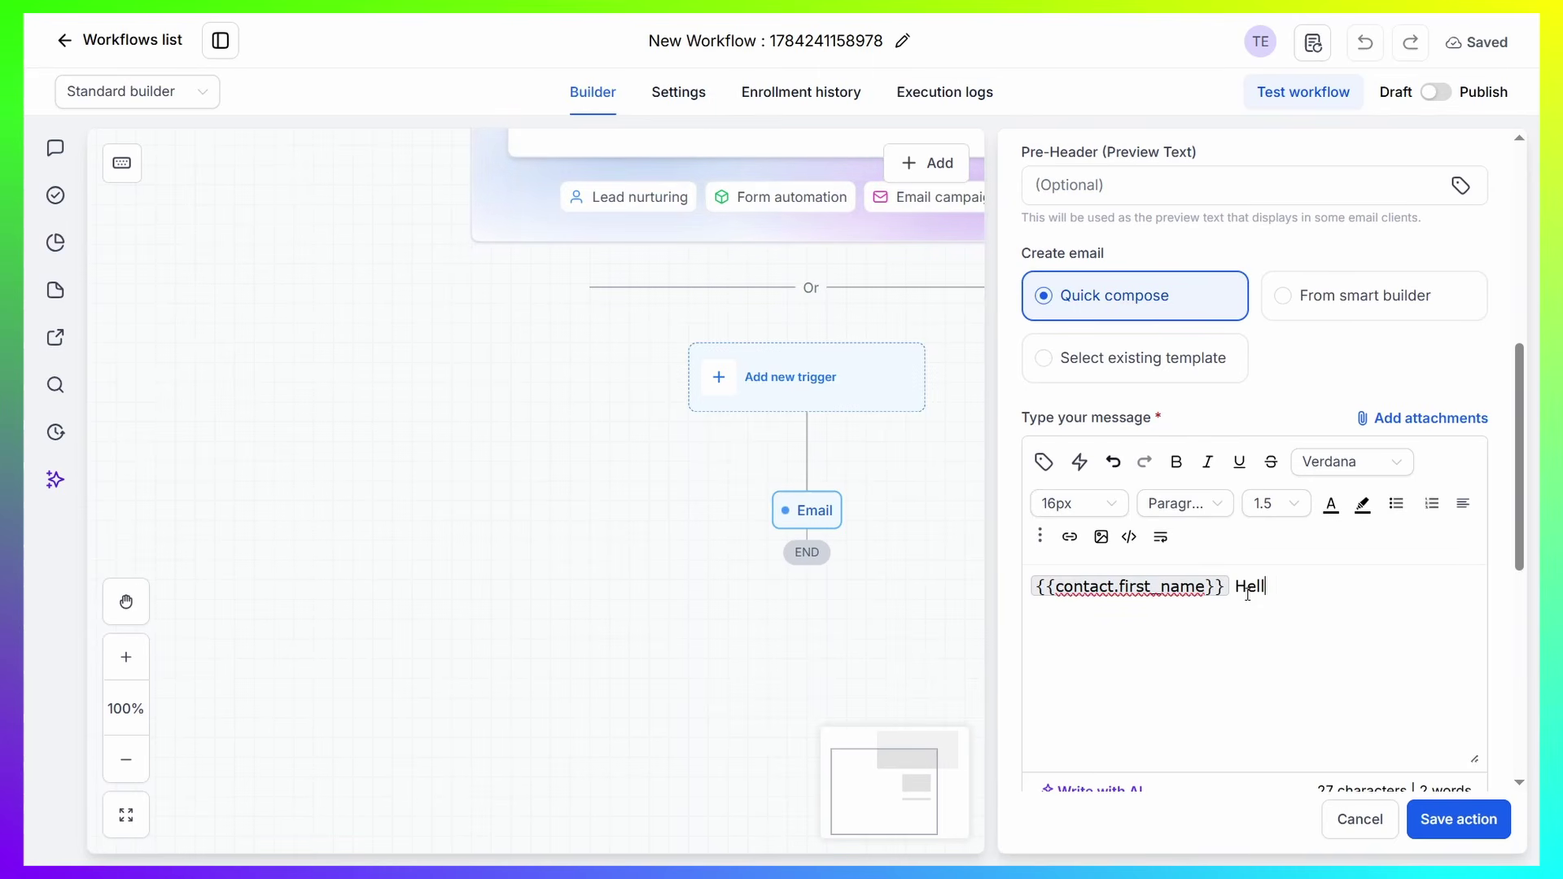
pyautogui.write('o')
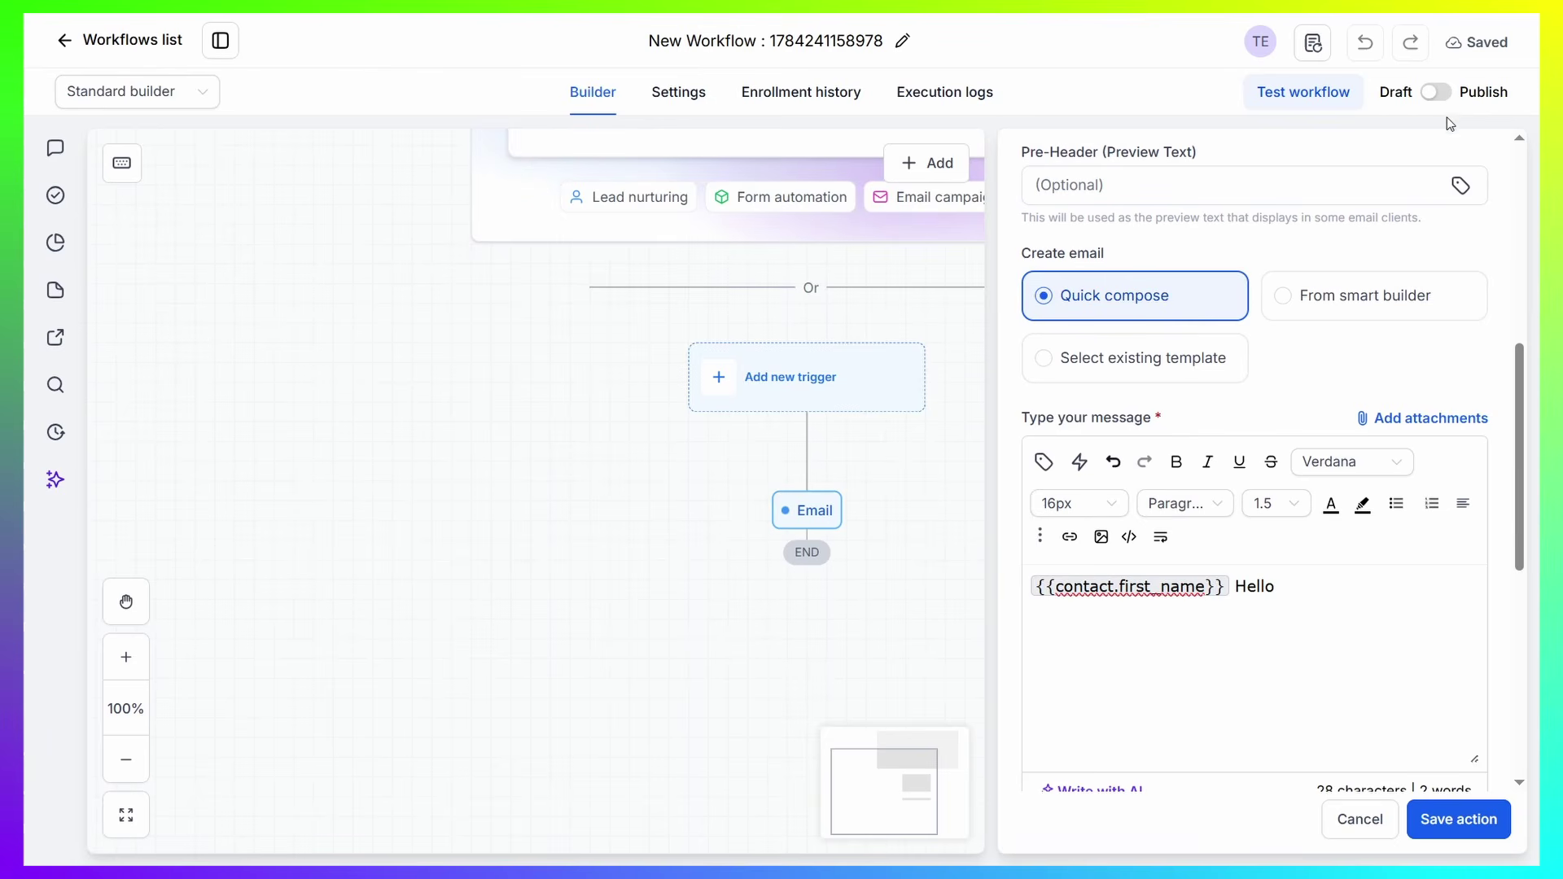
pyautogui.click(1360, 819)
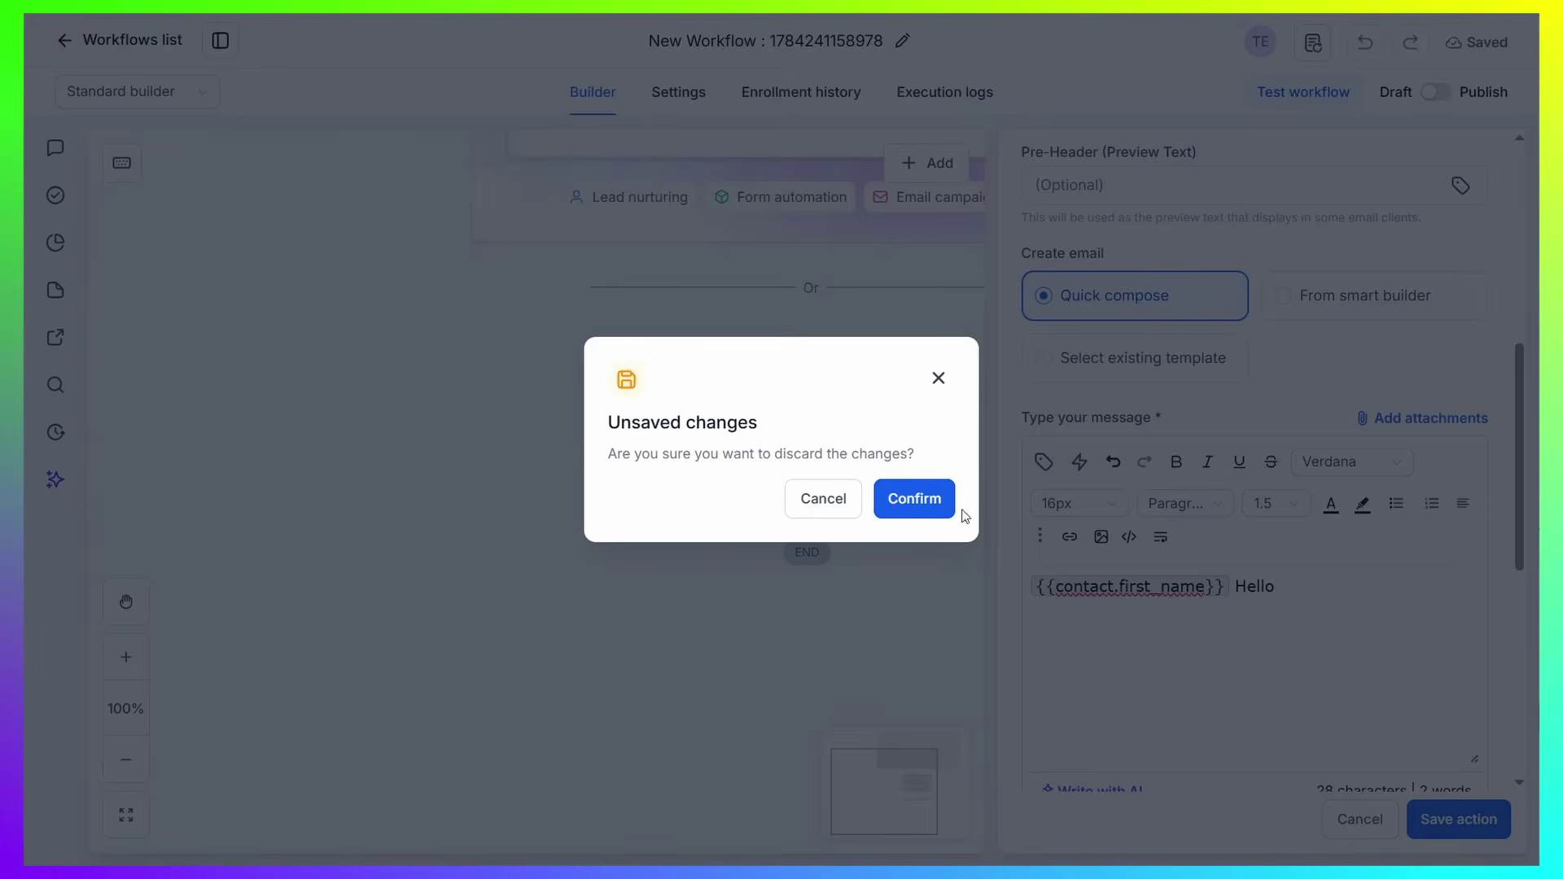
pyautogui.click(917, 499)
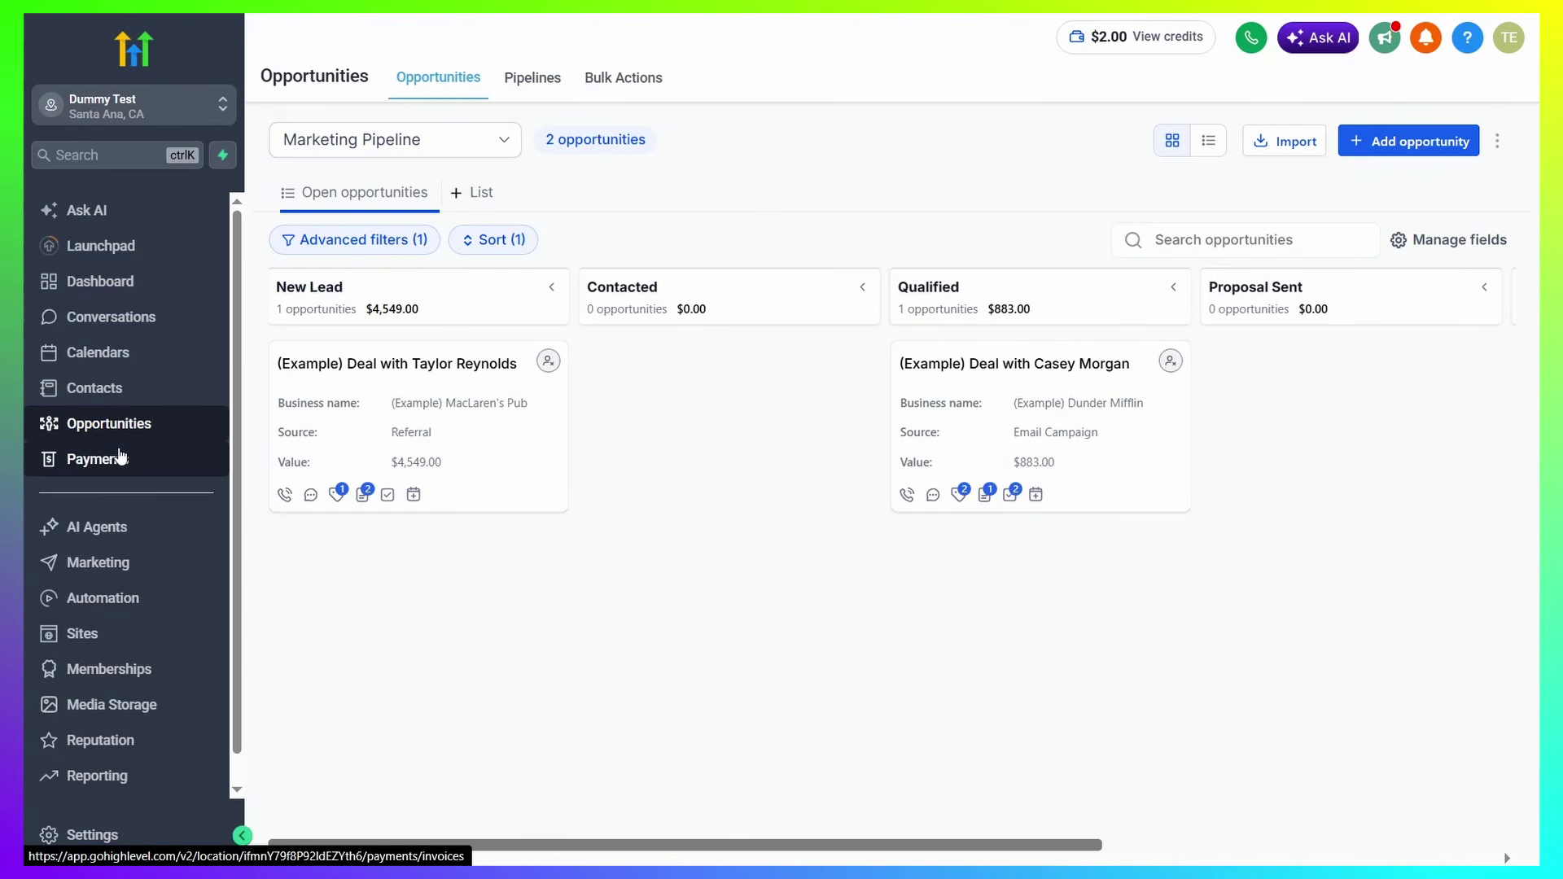
# Start a new opportunities pipeline named "Test REA" with Background tint as its display color style
pyautogui.click(543, 75)
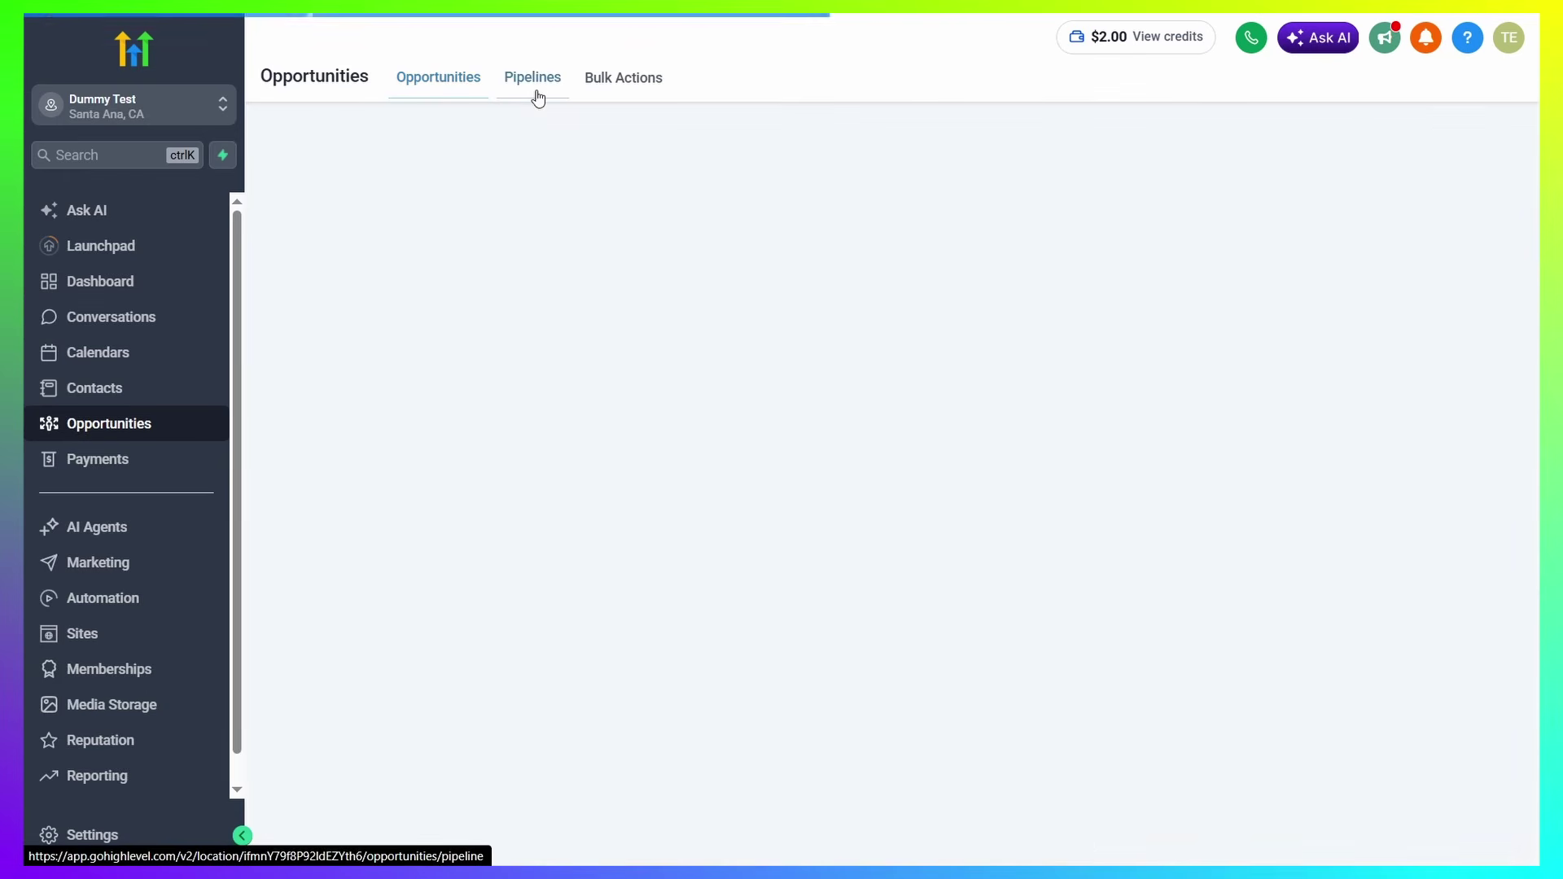
pyautogui.click(1466, 172)
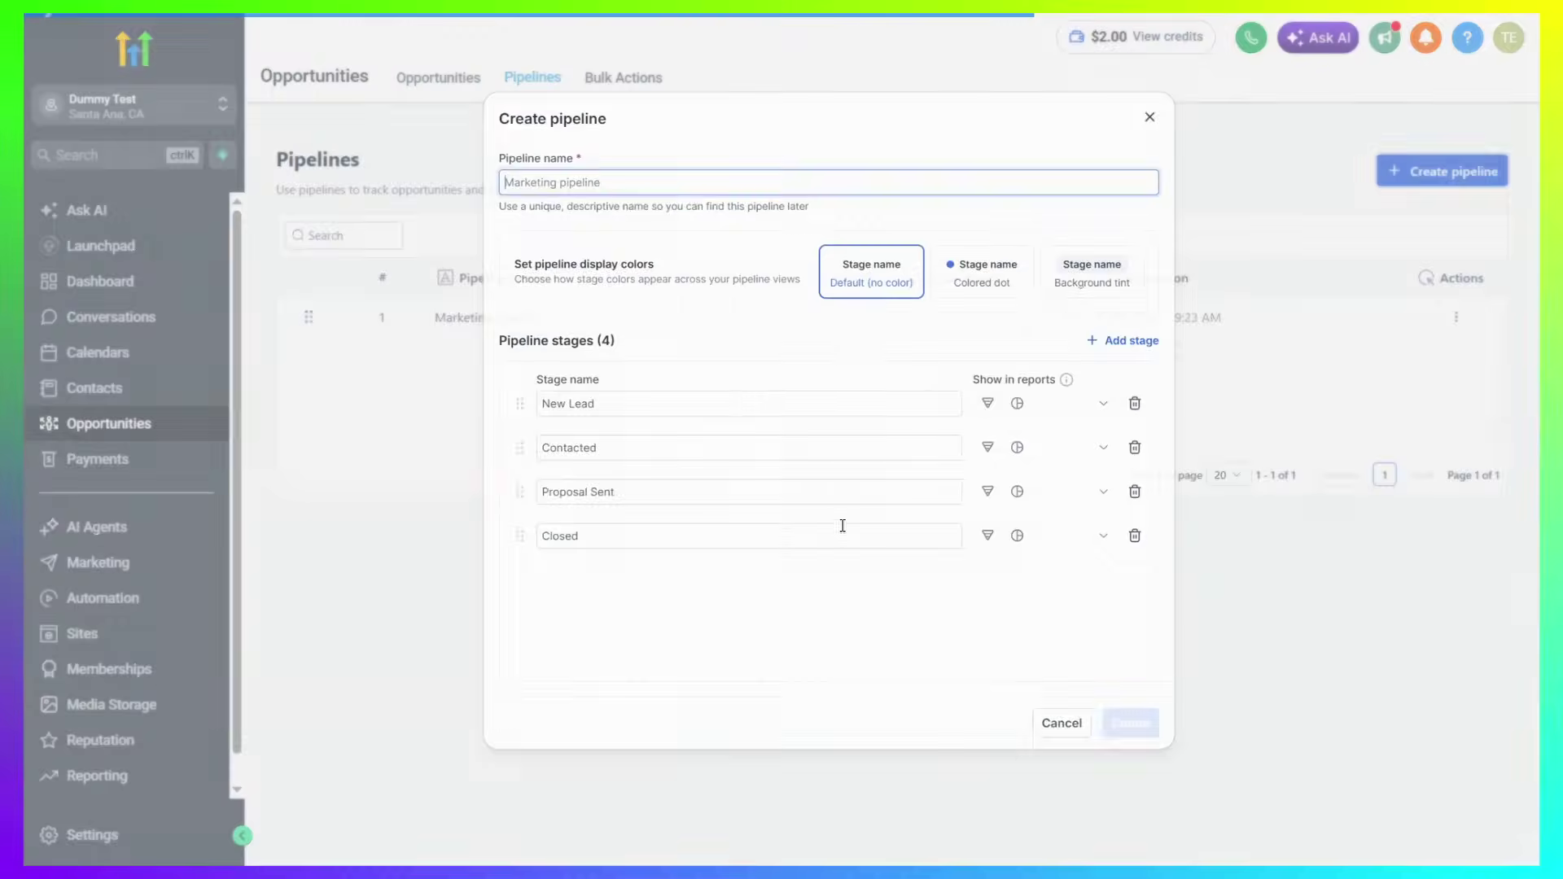
pyautogui.write('Test REA')
pyautogui.click(649, 246)
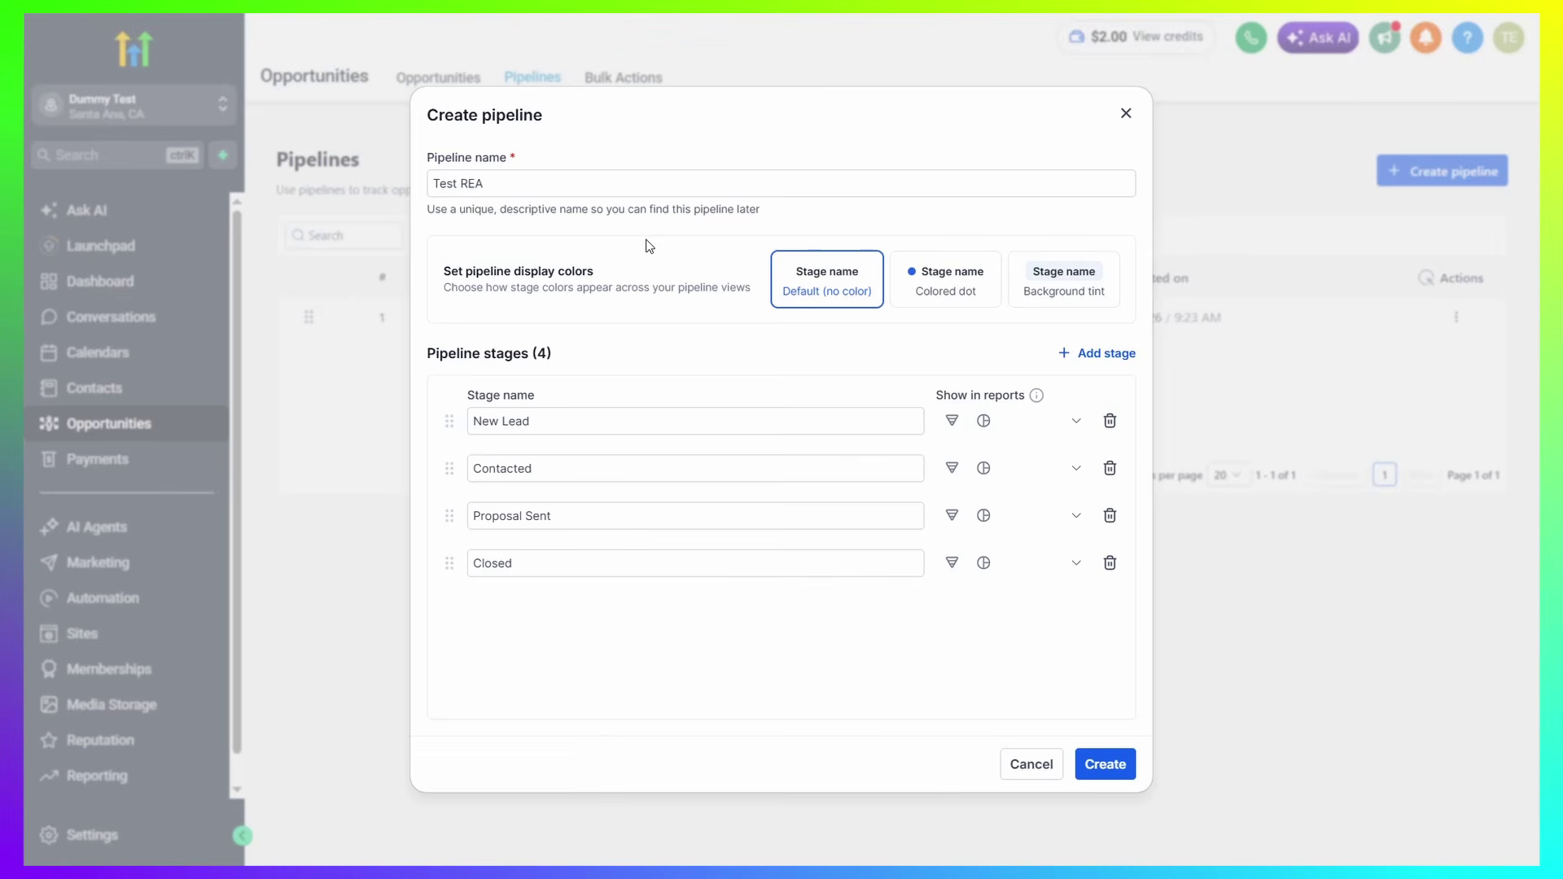
pyautogui.click(1054, 285)
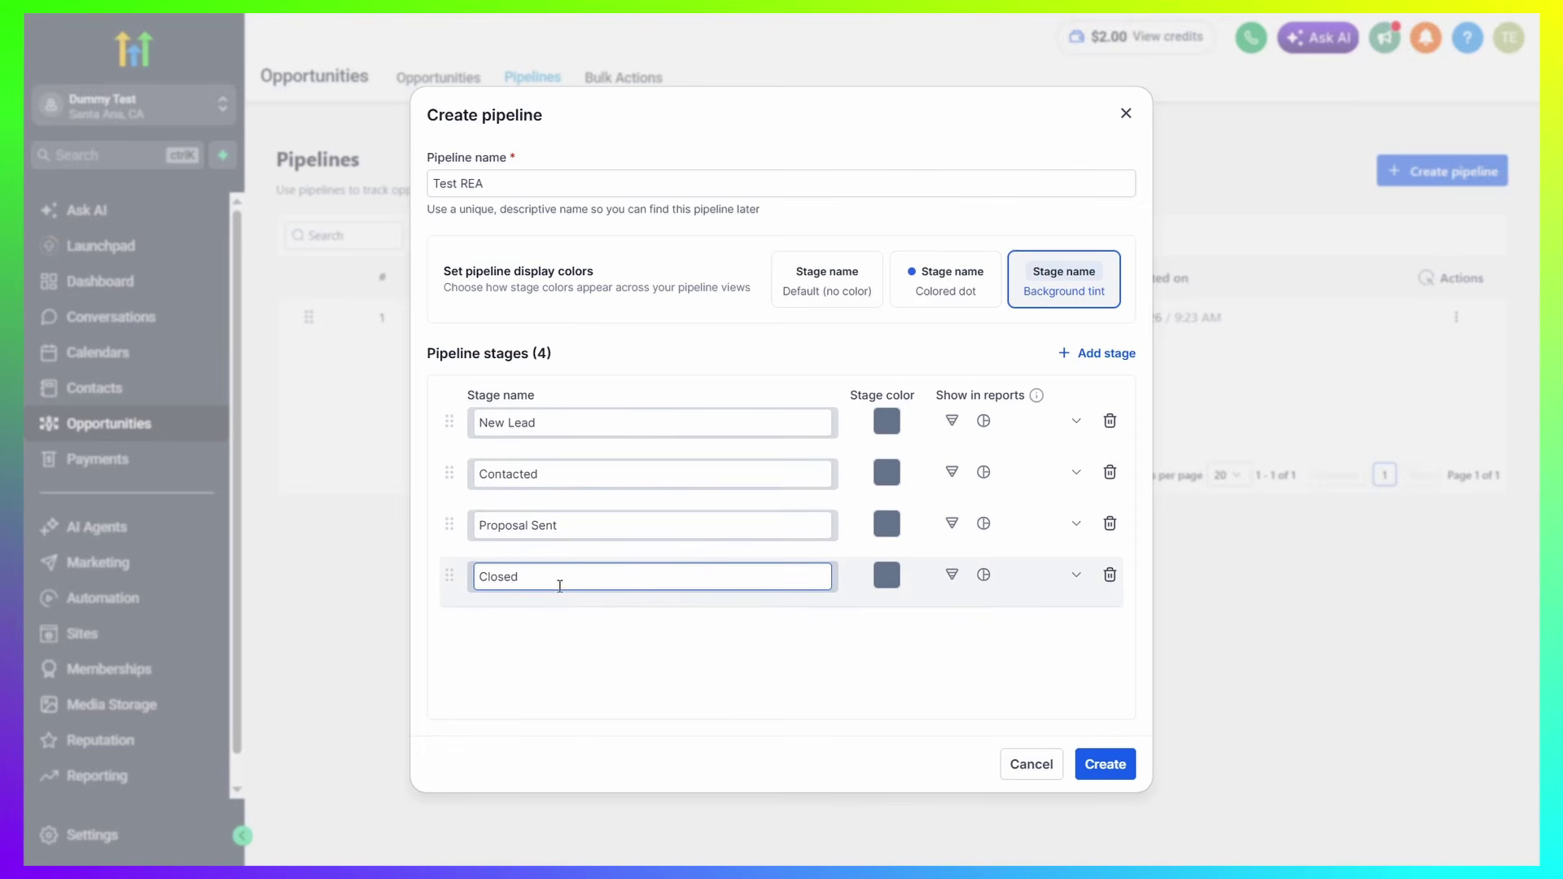
# Color the pipeline stages: New Lead green, Contacted turquoise, Proposal Sent red and Closed orange
pyautogui.click(887, 421)
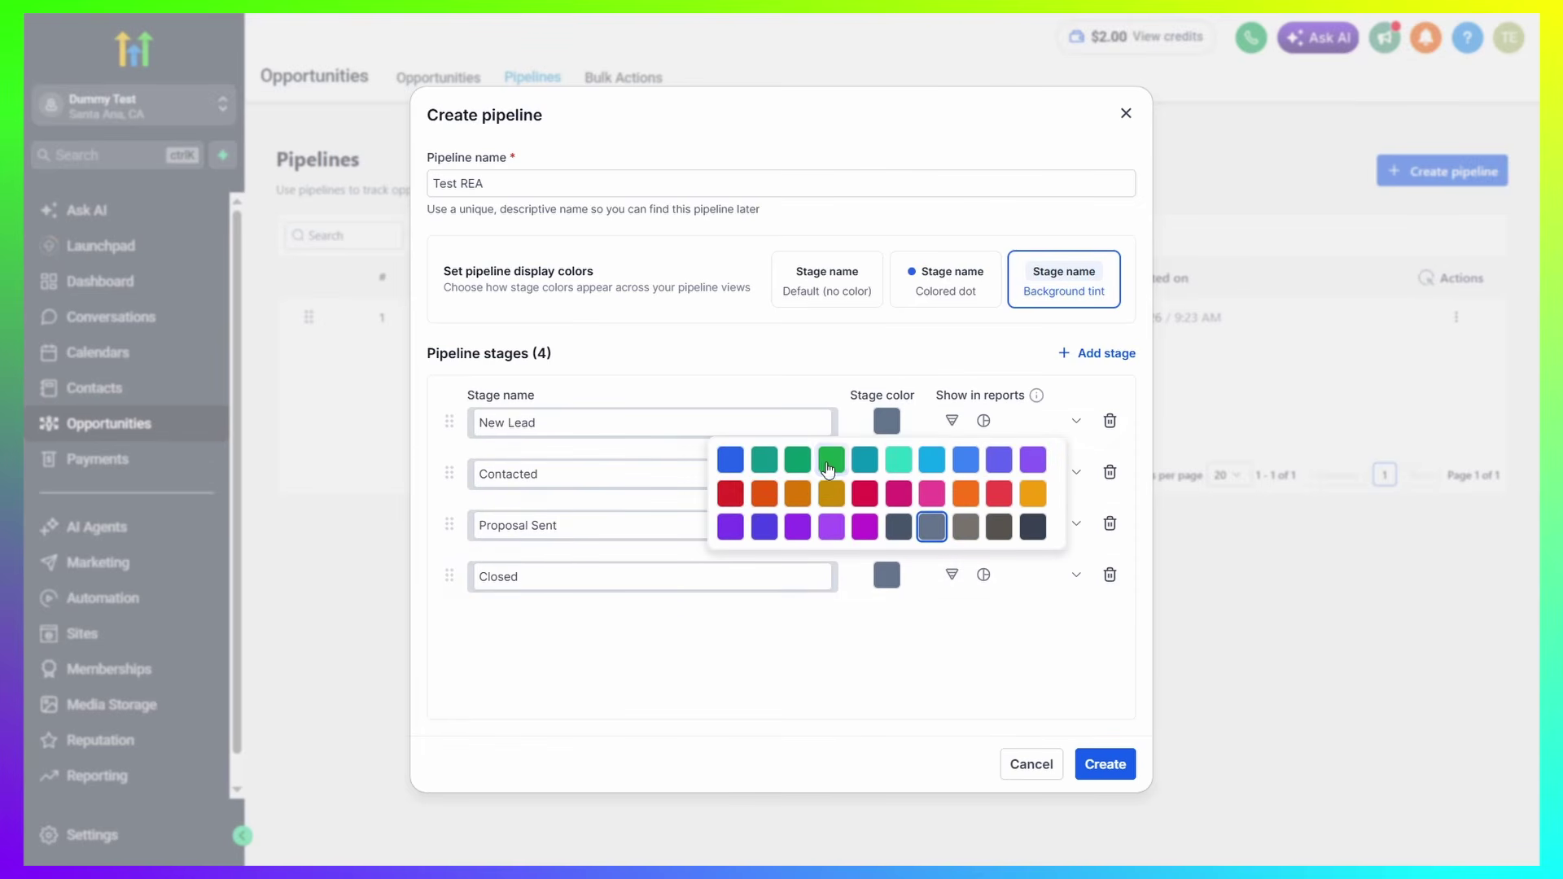
pyautogui.click(828, 468)
pyautogui.click(886, 473)
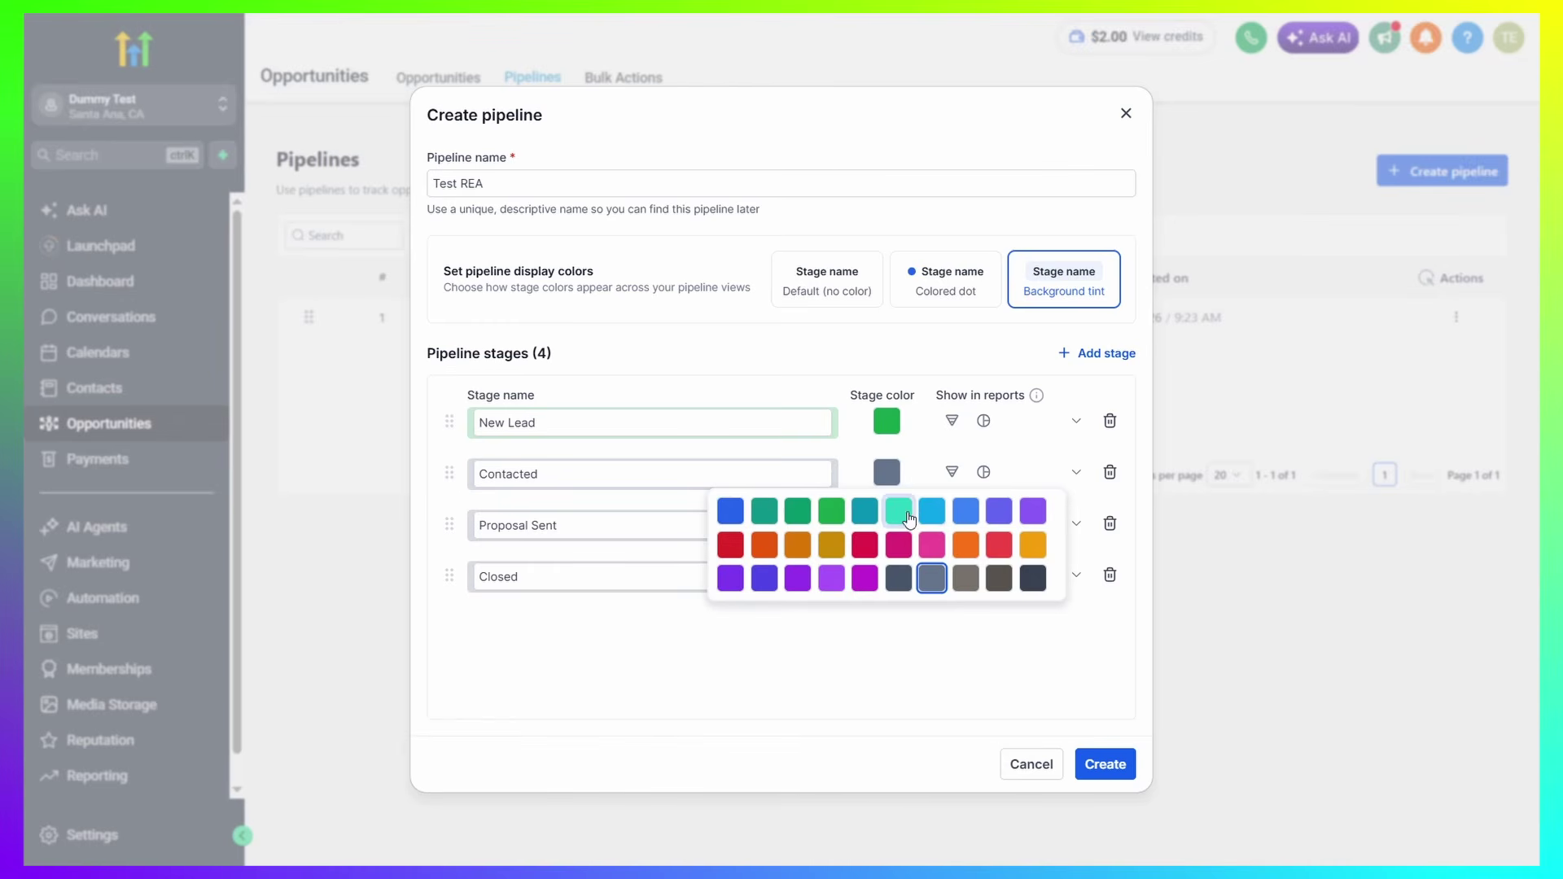
pyautogui.click(903, 515)
pyautogui.click(887, 524)
pyautogui.click(999, 596)
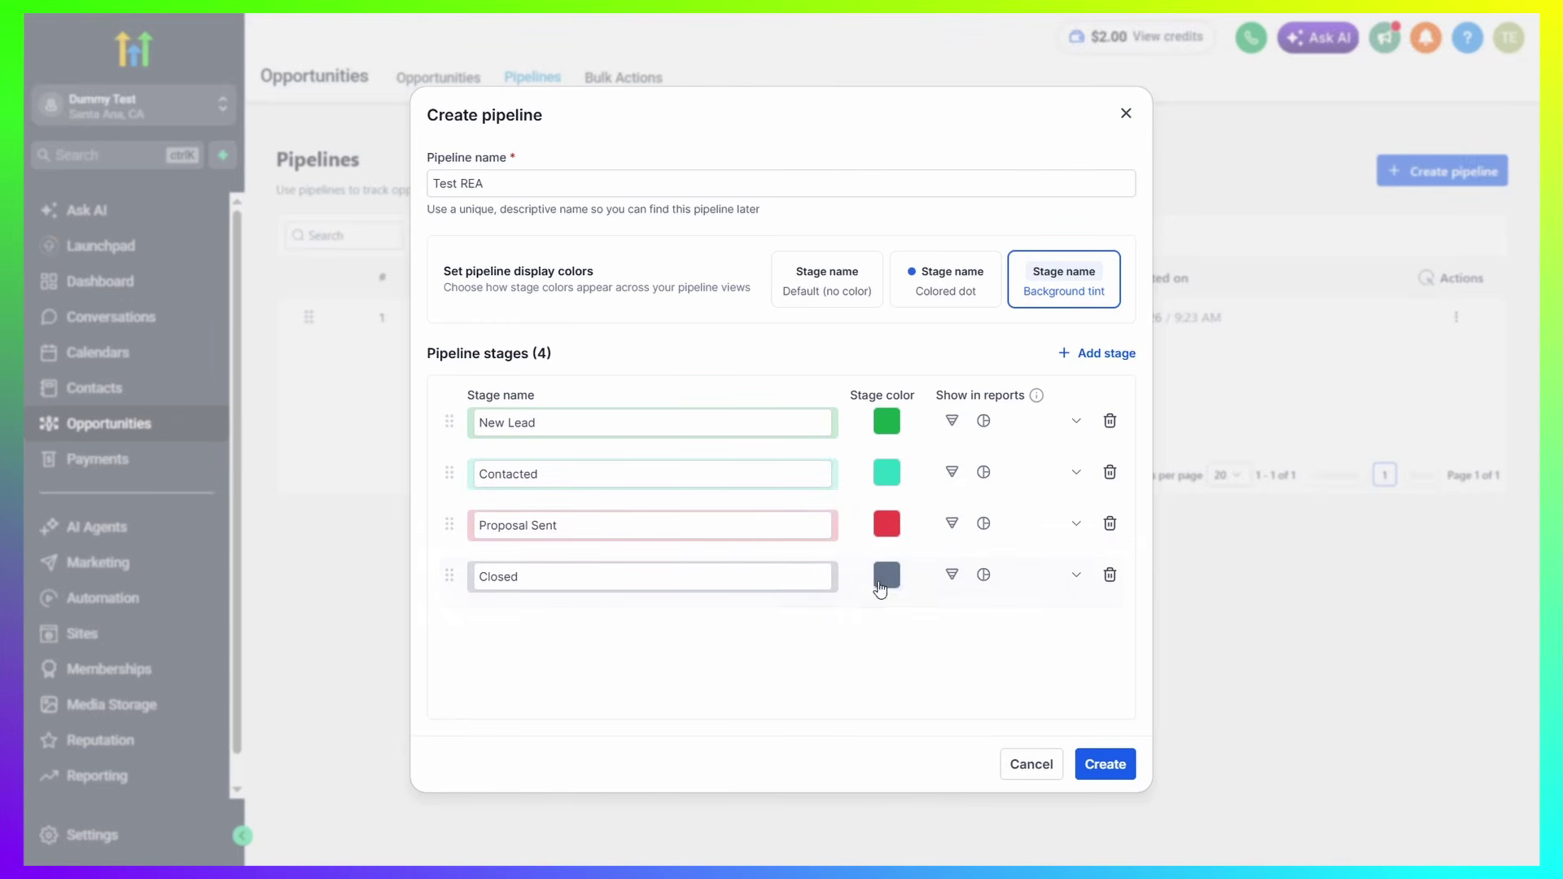
pyautogui.click(887, 575)
pyautogui.click(1033, 649)
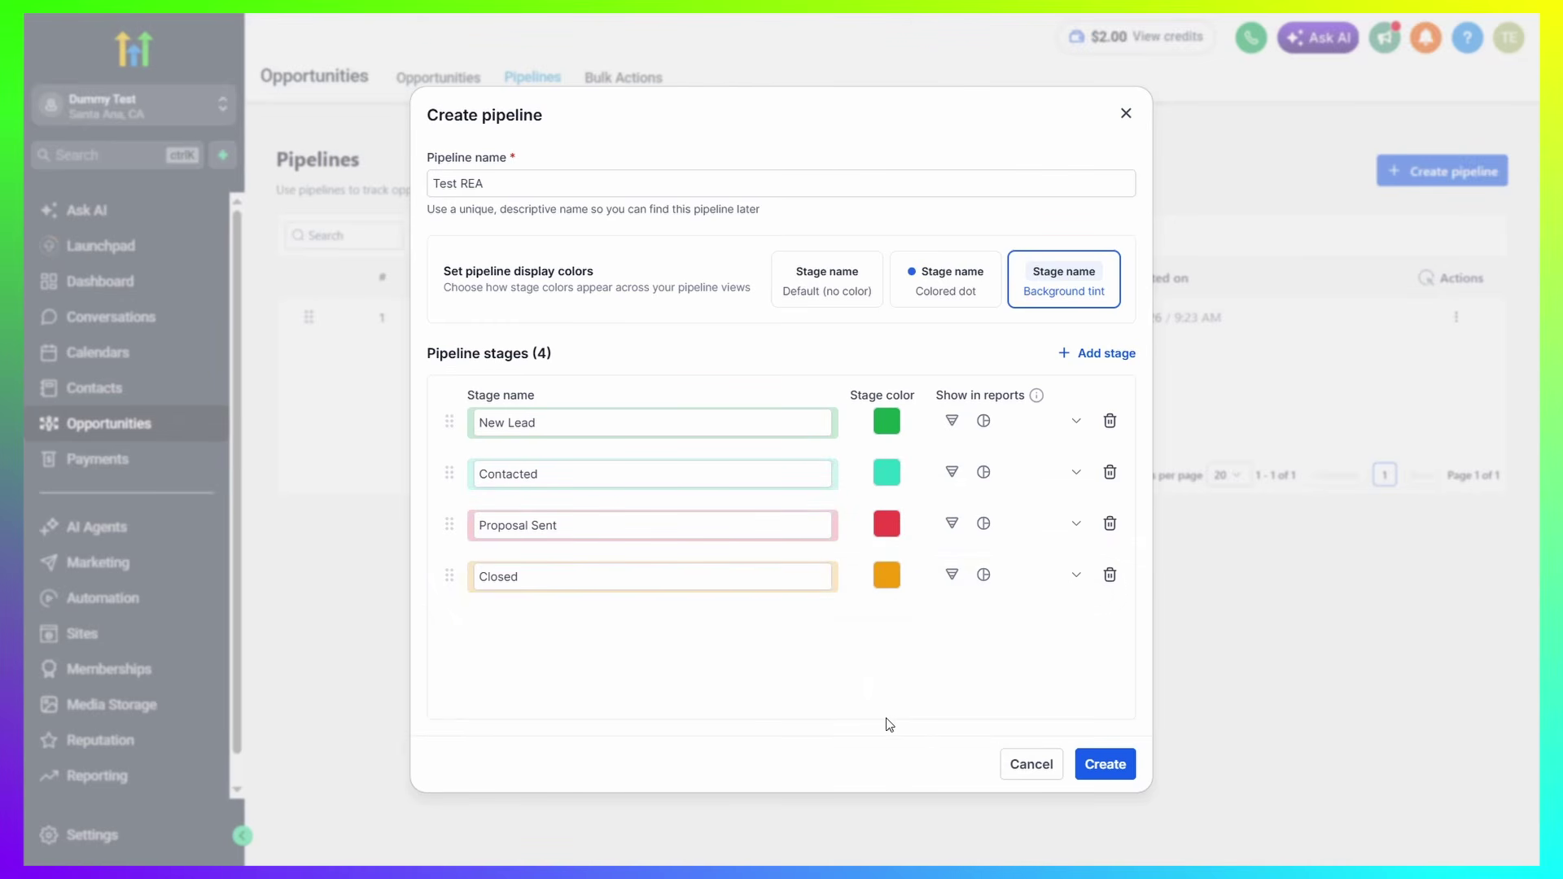
# Try an additional blank stage, remove it, and create the pipeline with its four colored stages
pyautogui.click(1087, 353)
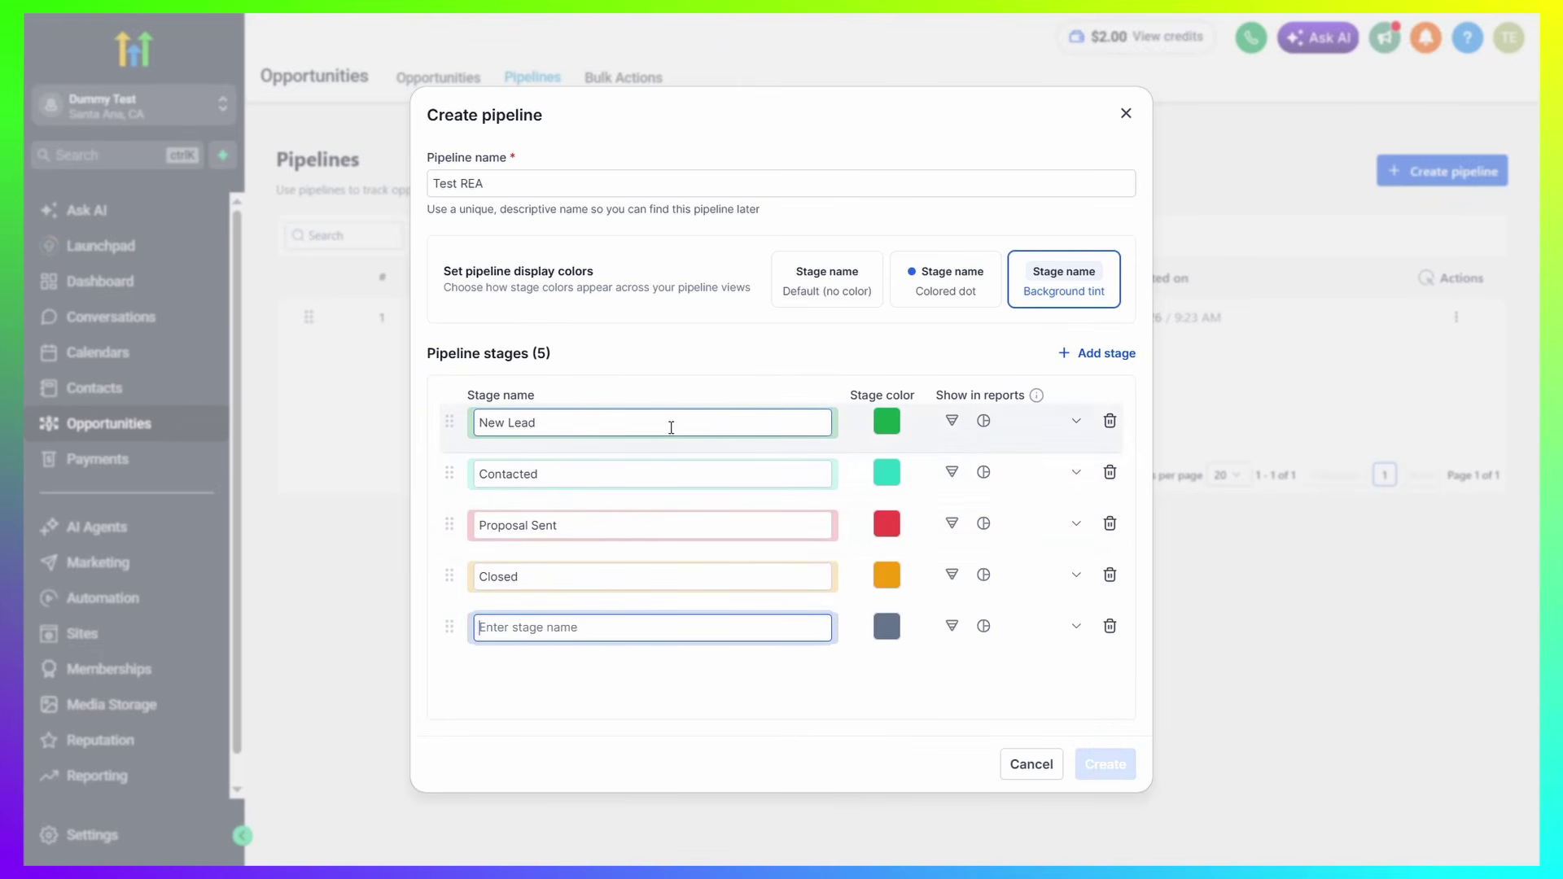
pyautogui.click(1110, 627)
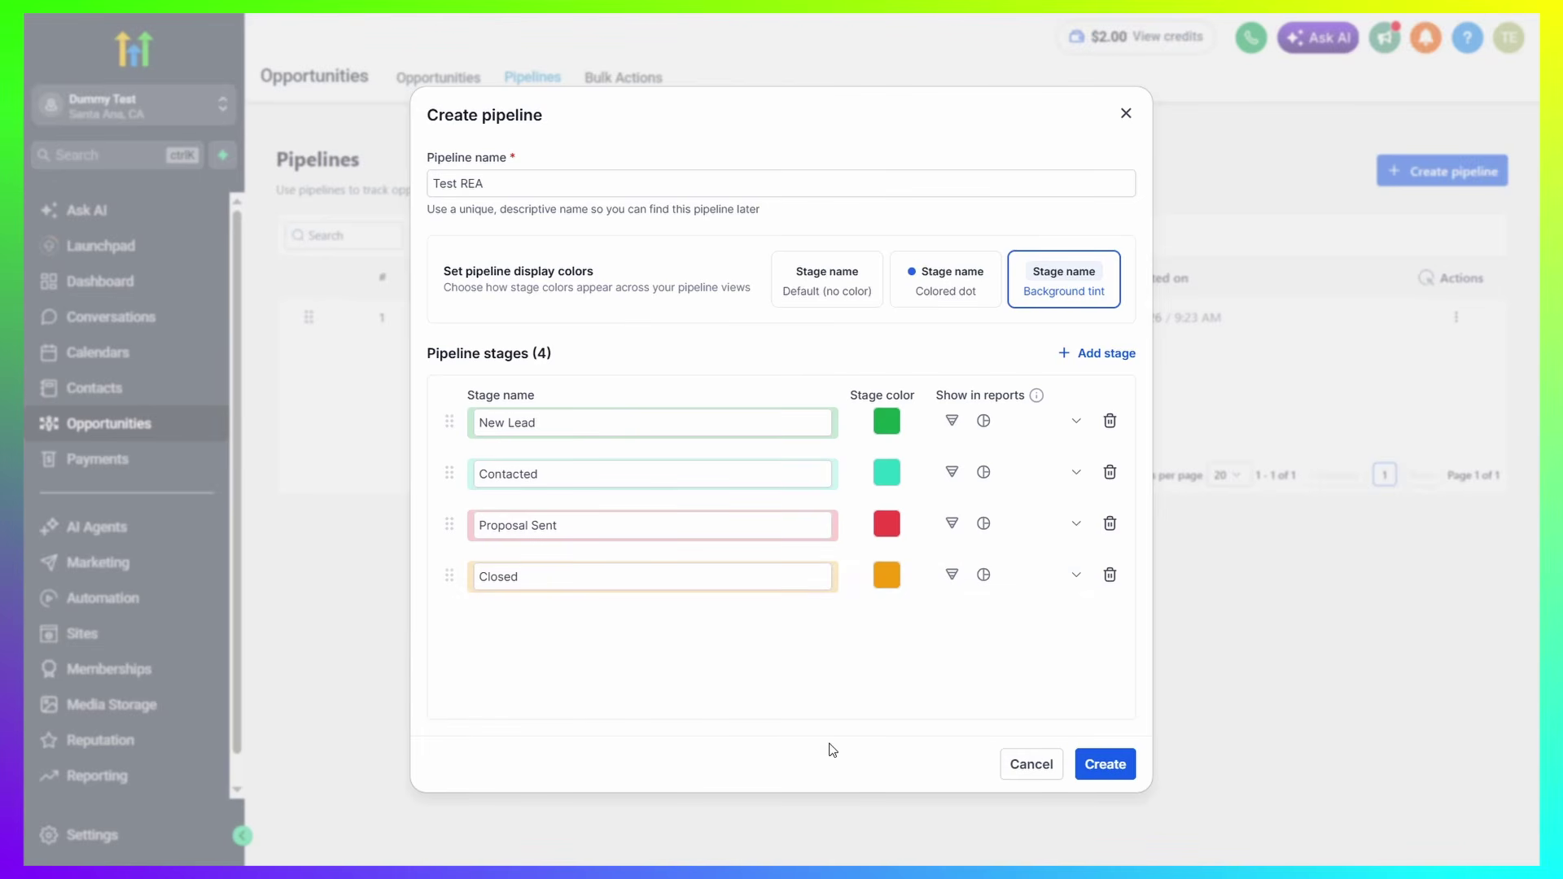
pyautogui.click(1095, 762)
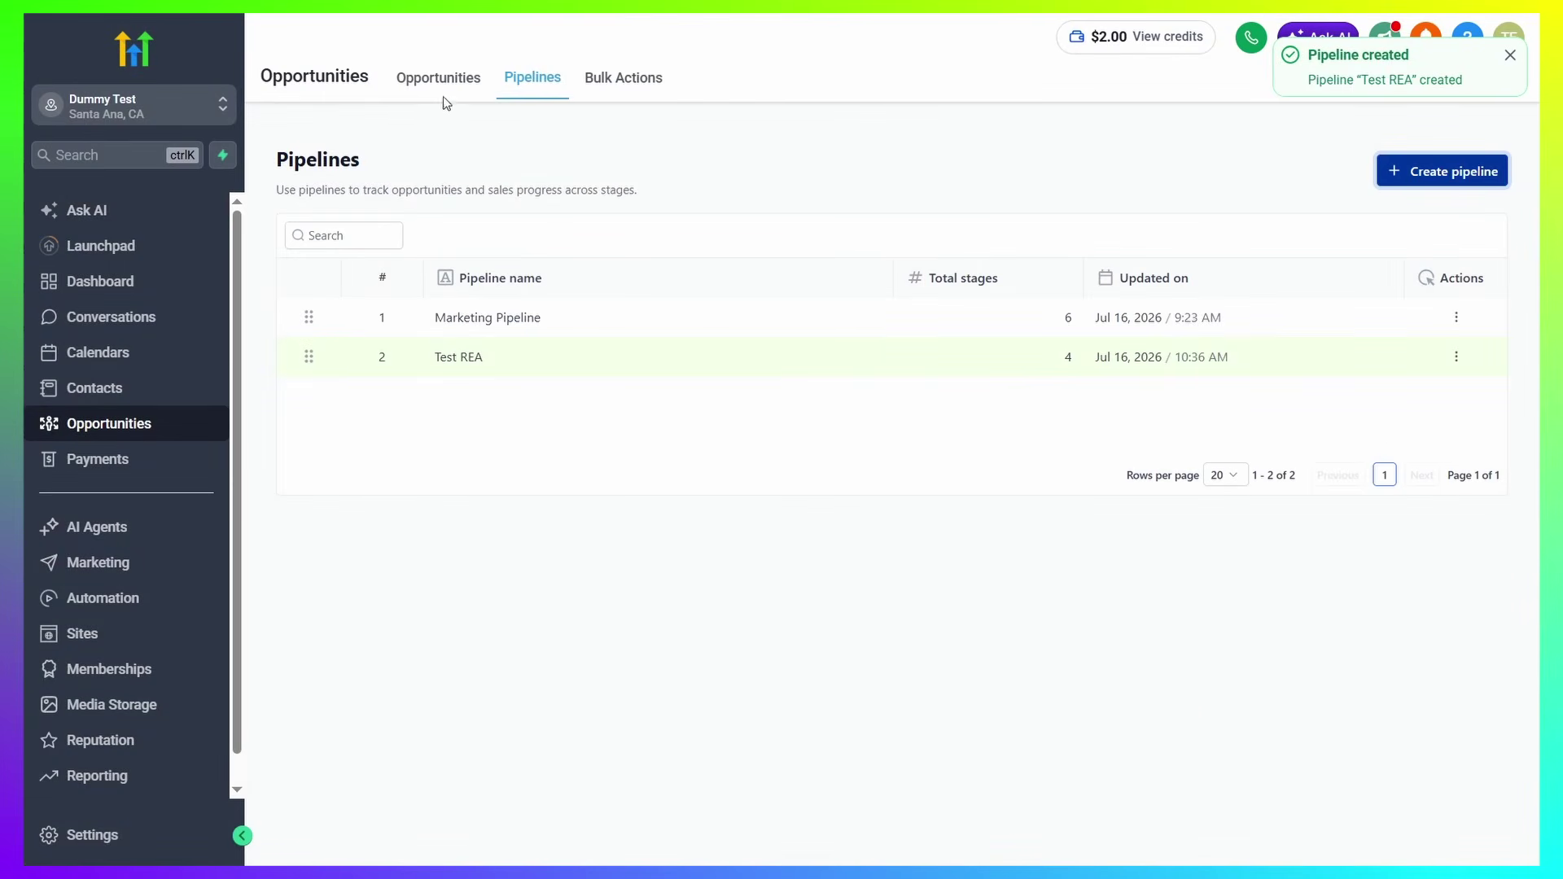
# Display the "Test REA" pipeline on the opportunities board
pyautogui.click(437, 78)
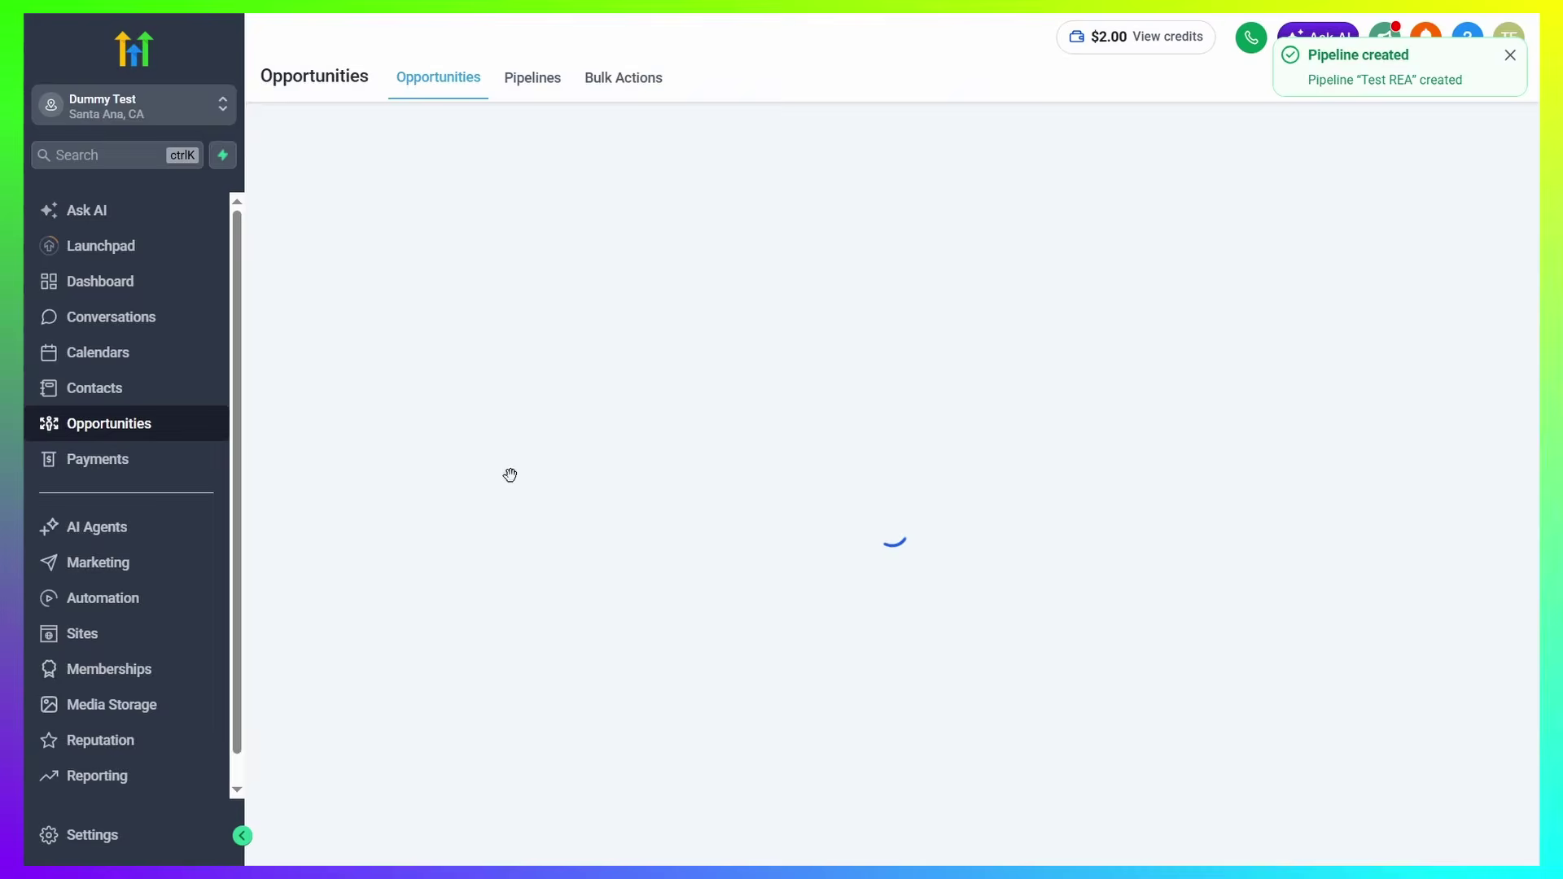
pyautogui.click(407, 140)
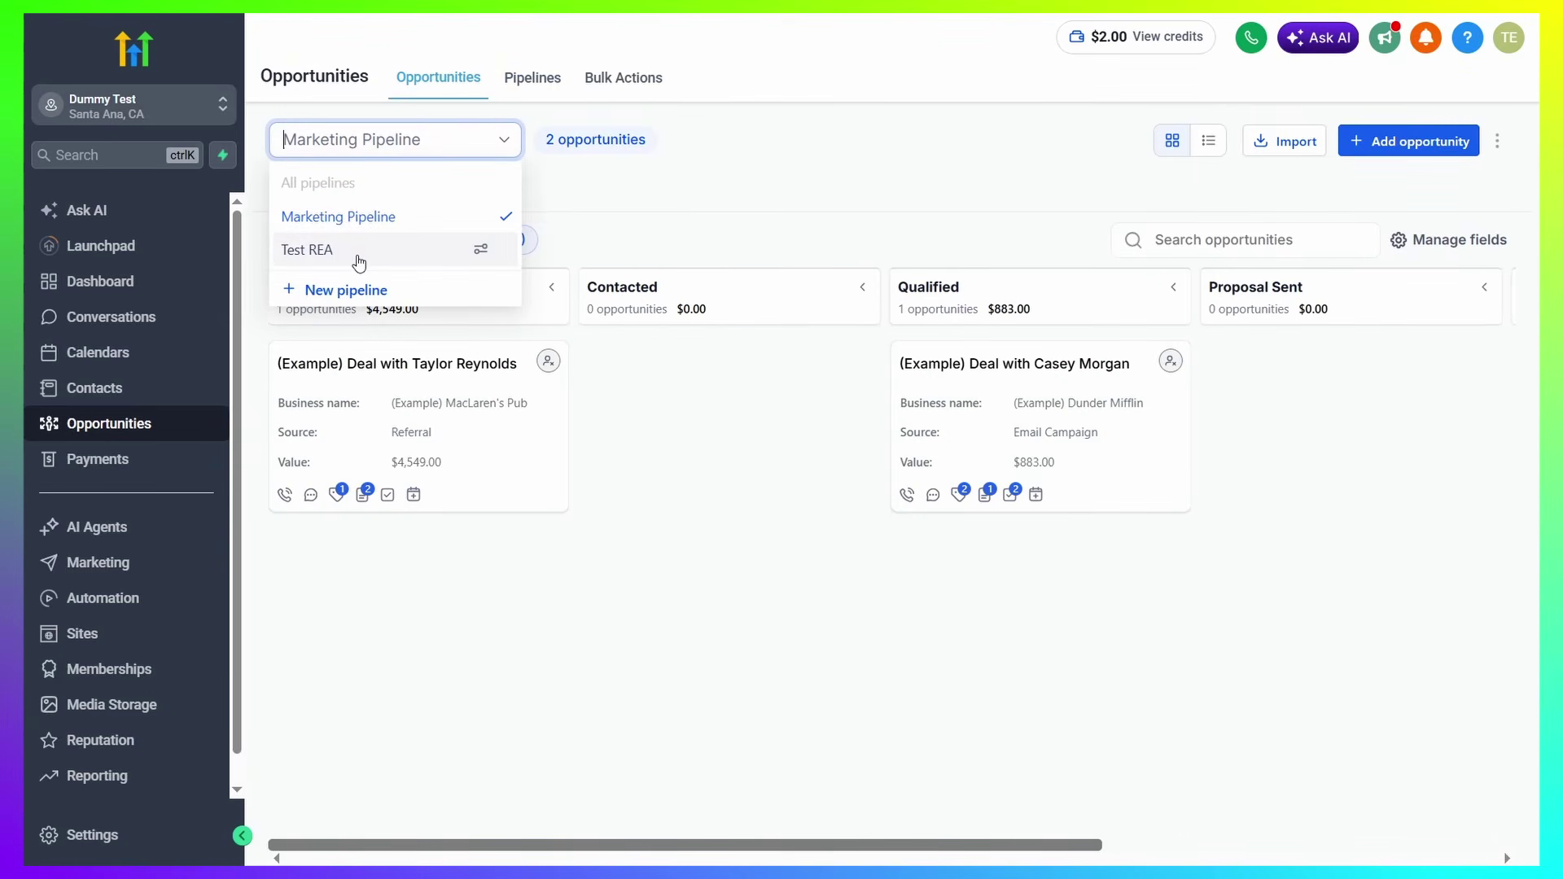
pyautogui.click(359, 253)
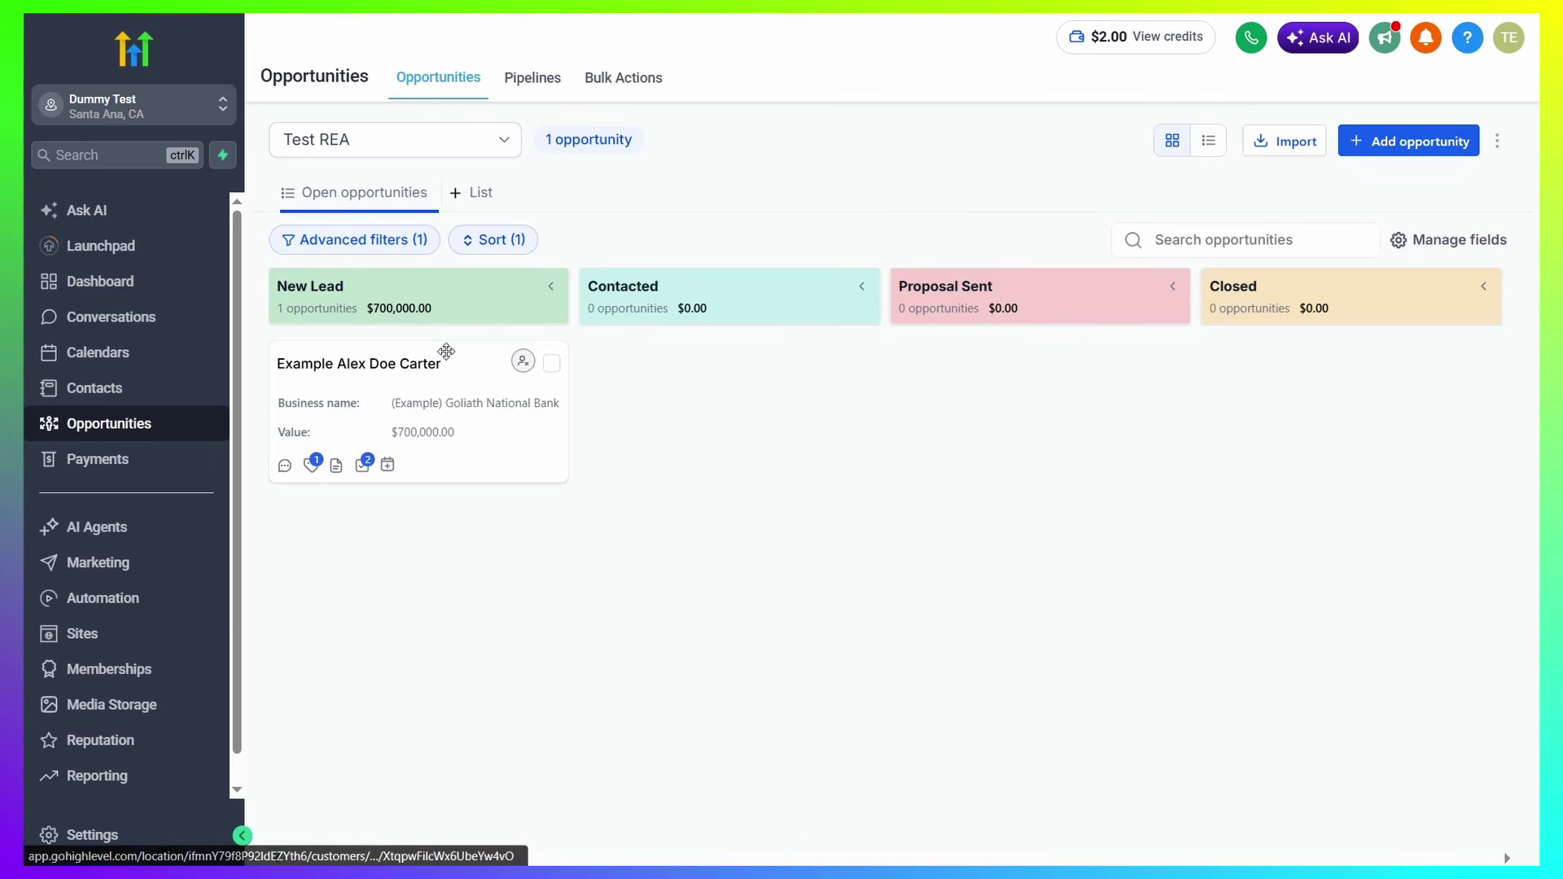
# Move the $700,000 opportunity from New Lead to Contacted, on to Proposal Sent, and back to Contacted
pyautogui.moveTo(443, 353); pyautogui.dragTo(686, 368)
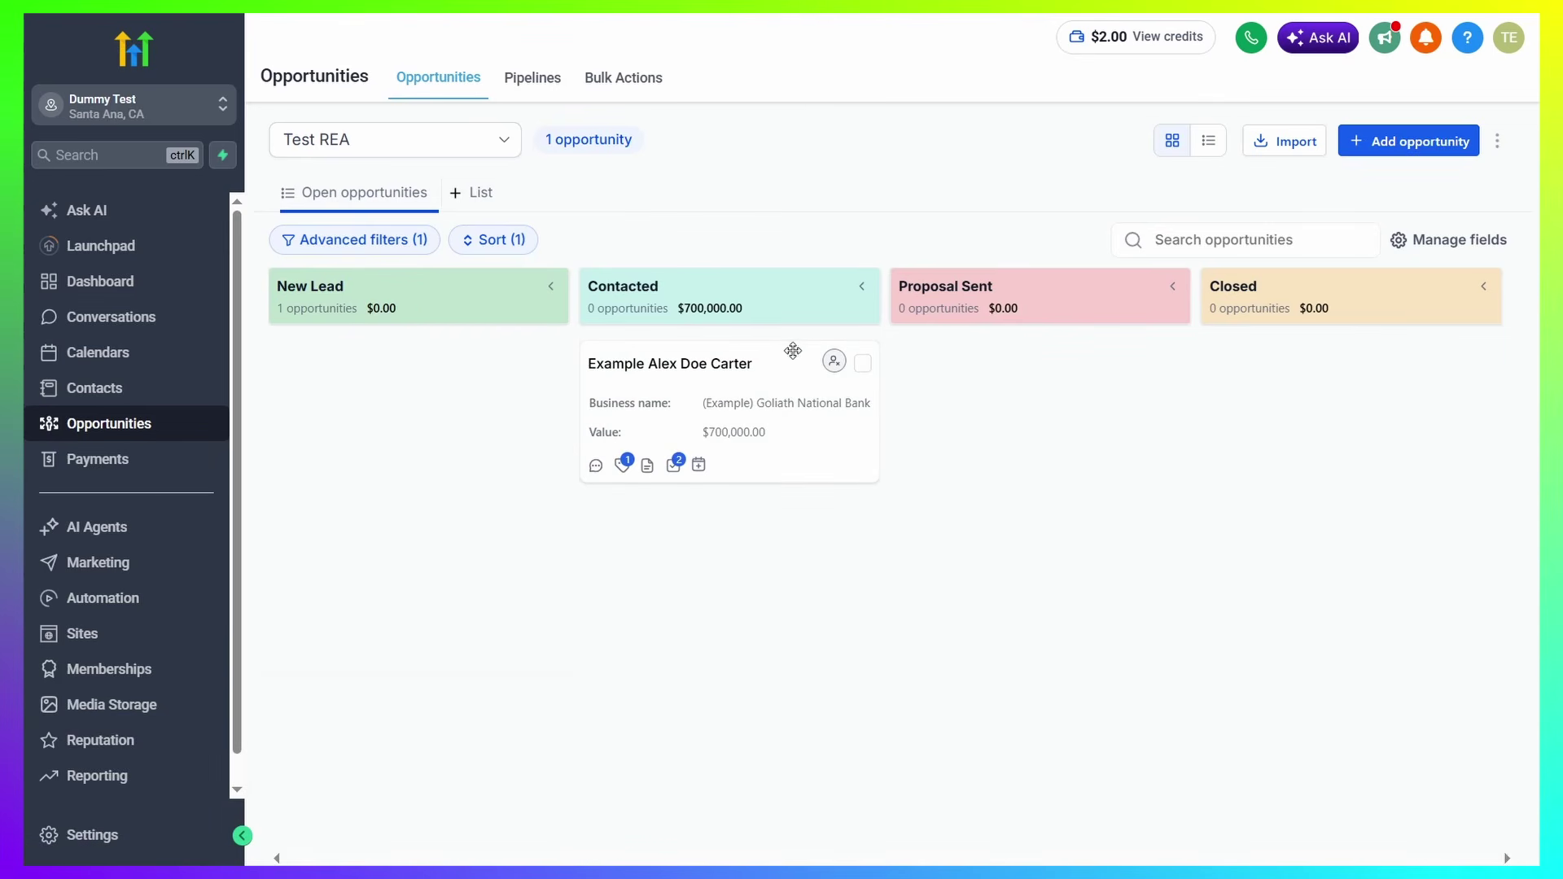
pyautogui.moveTo(831, 359); pyautogui.dragTo(984, 407)
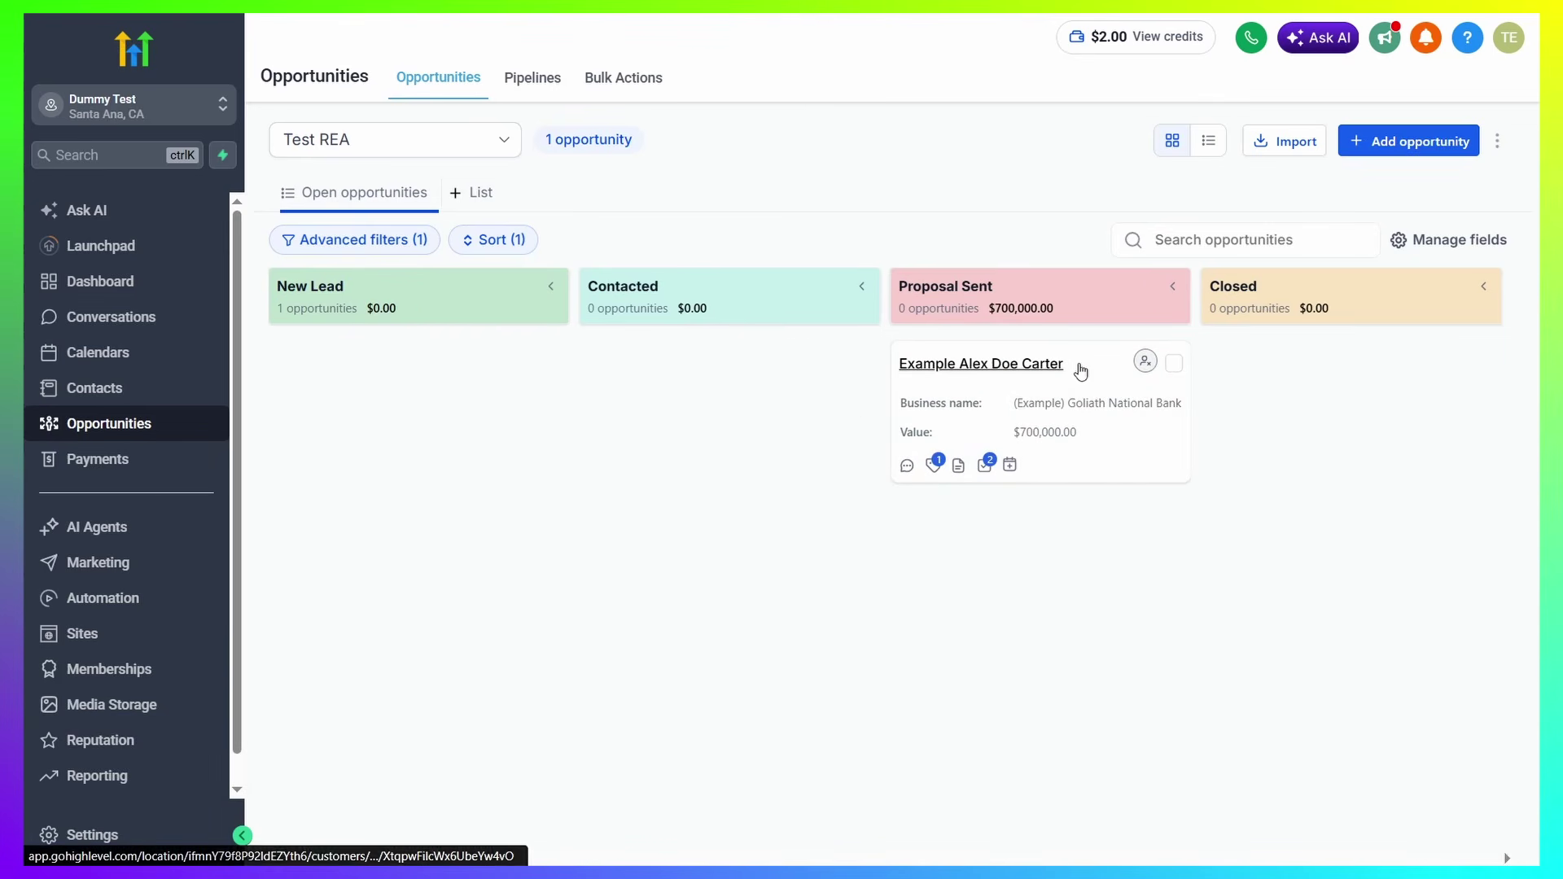
pyautogui.moveTo(1082, 363); pyautogui.dragTo(733, 363)
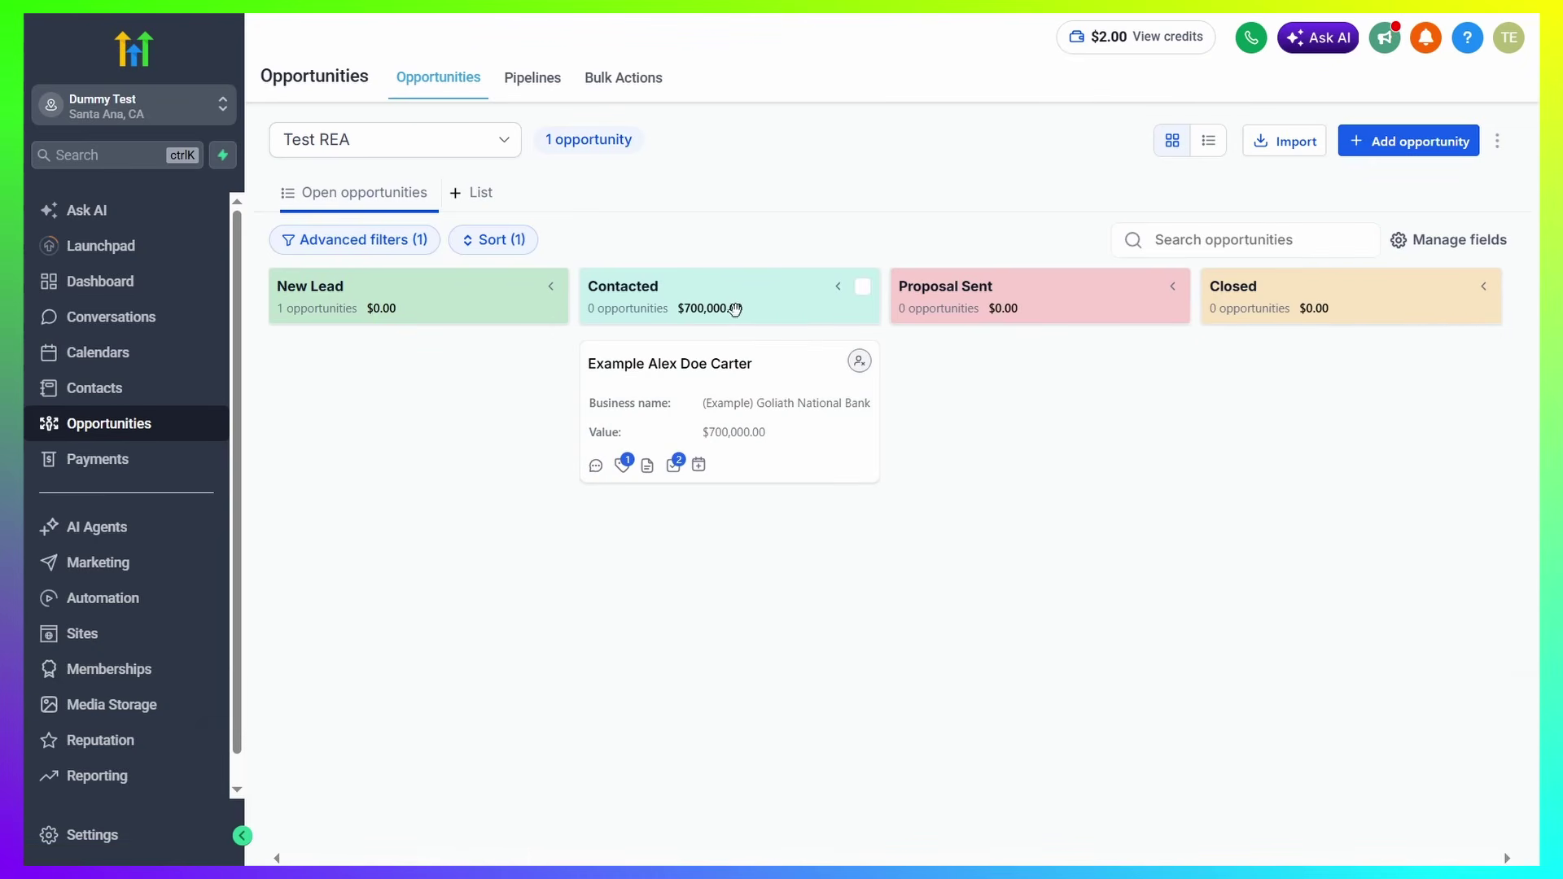
# Examine the total opportunity values shown for the New Lead and Contacted stages
pyautogui.moveTo(400, 315); pyautogui.dragTo(256, 314)
pyautogui.moveTo(667, 287); pyautogui.dragTo(546, 285)
pyautogui.click(660, 298)
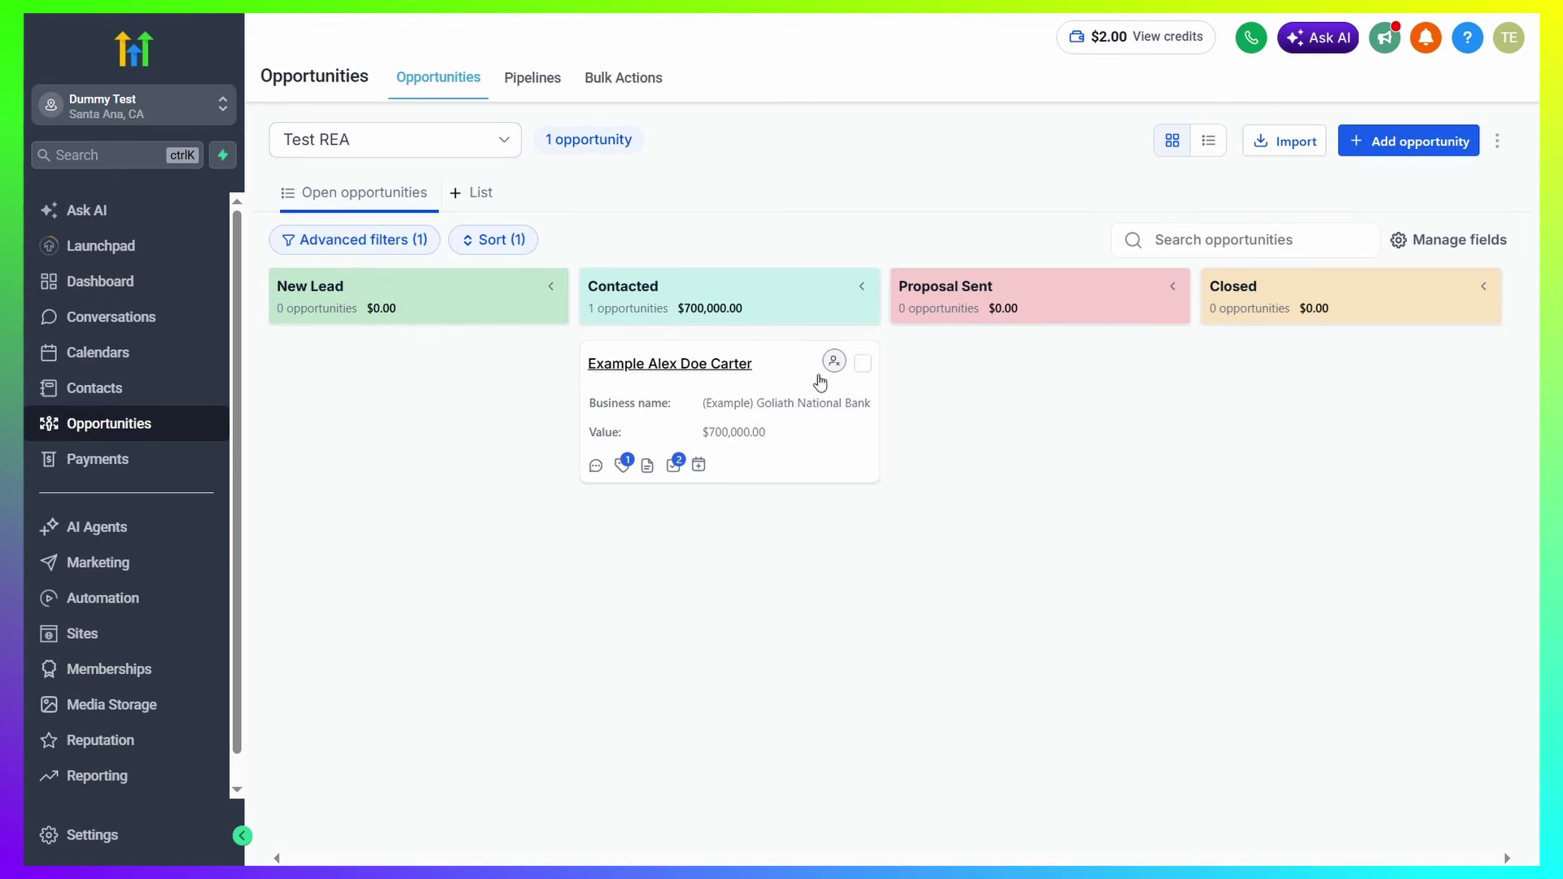
pyautogui.moveTo(747, 309); pyautogui.dragTo(682, 309)
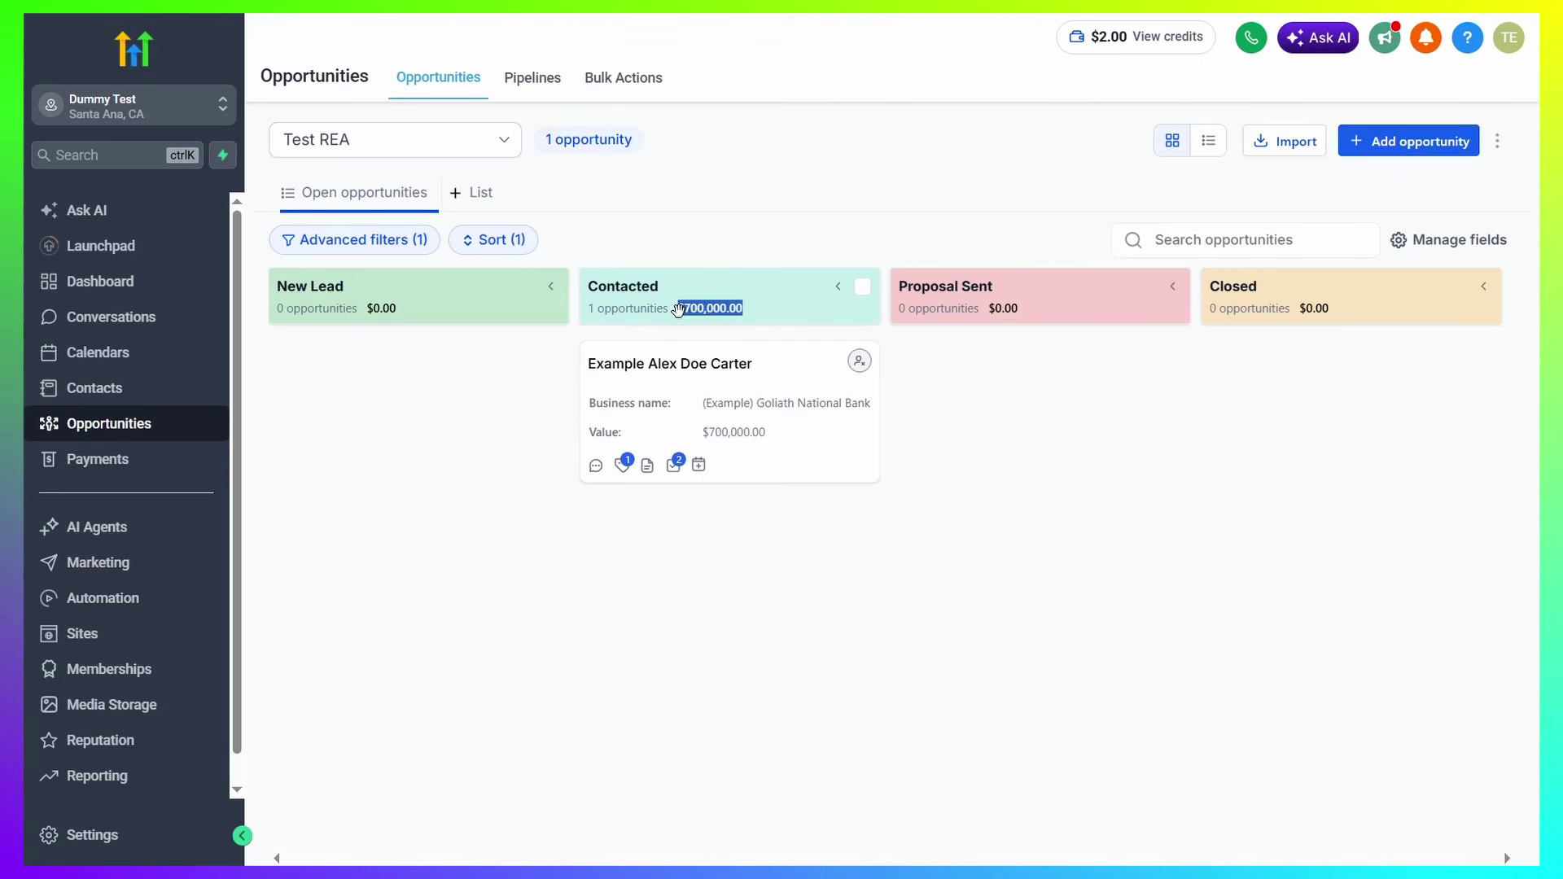
pyautogui.click(726, 298)
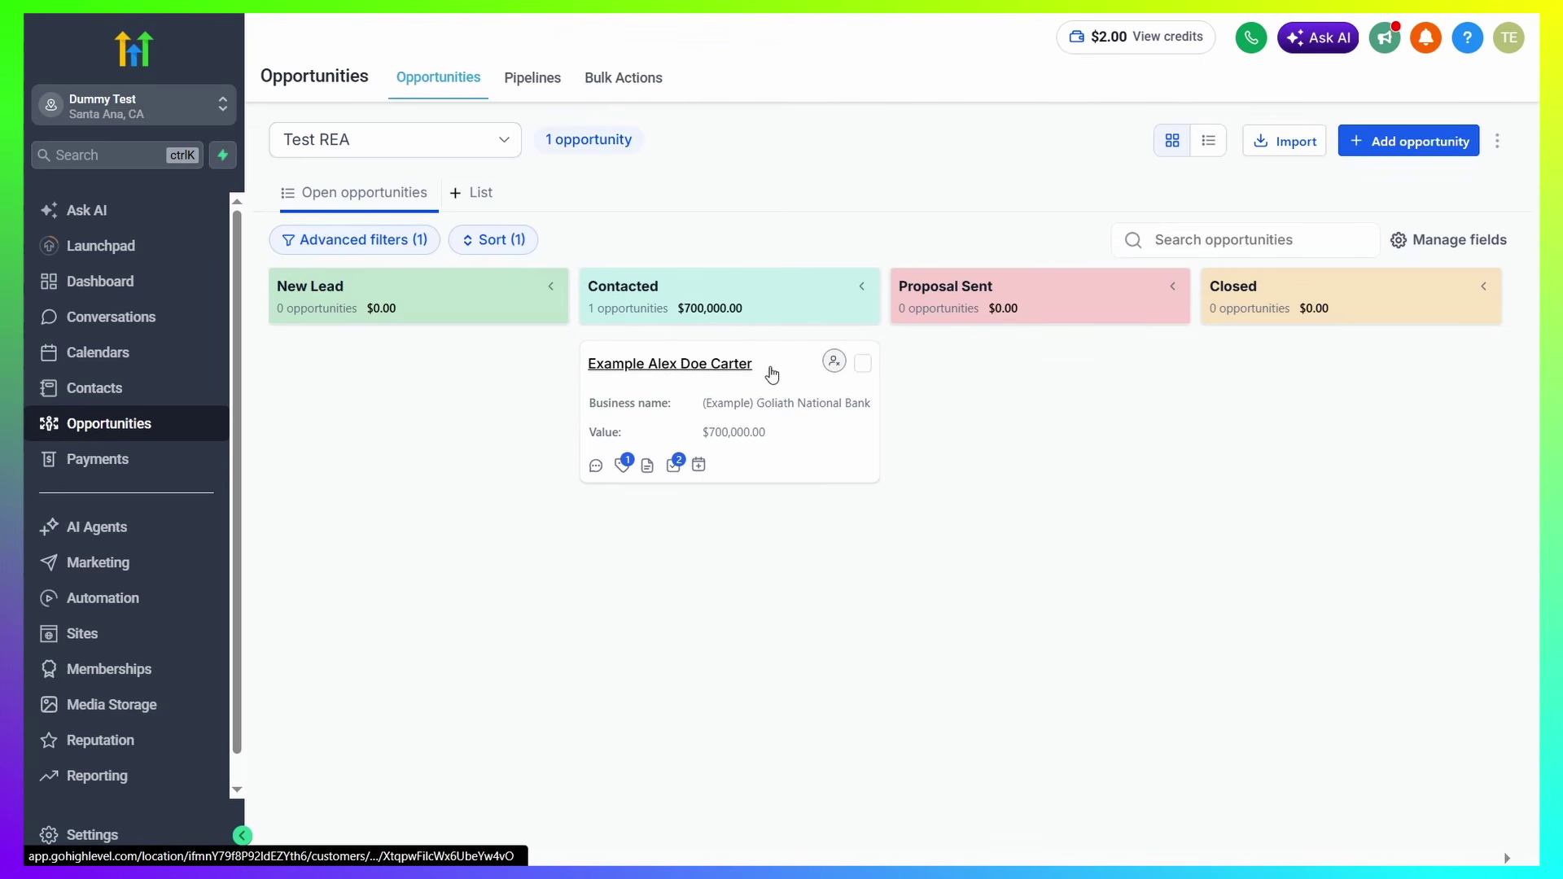
# View the contact record behind the $700,000 opportunity, return to the board, and move the opportunity to Proposal Sent
pyautogui.click(801, 397)
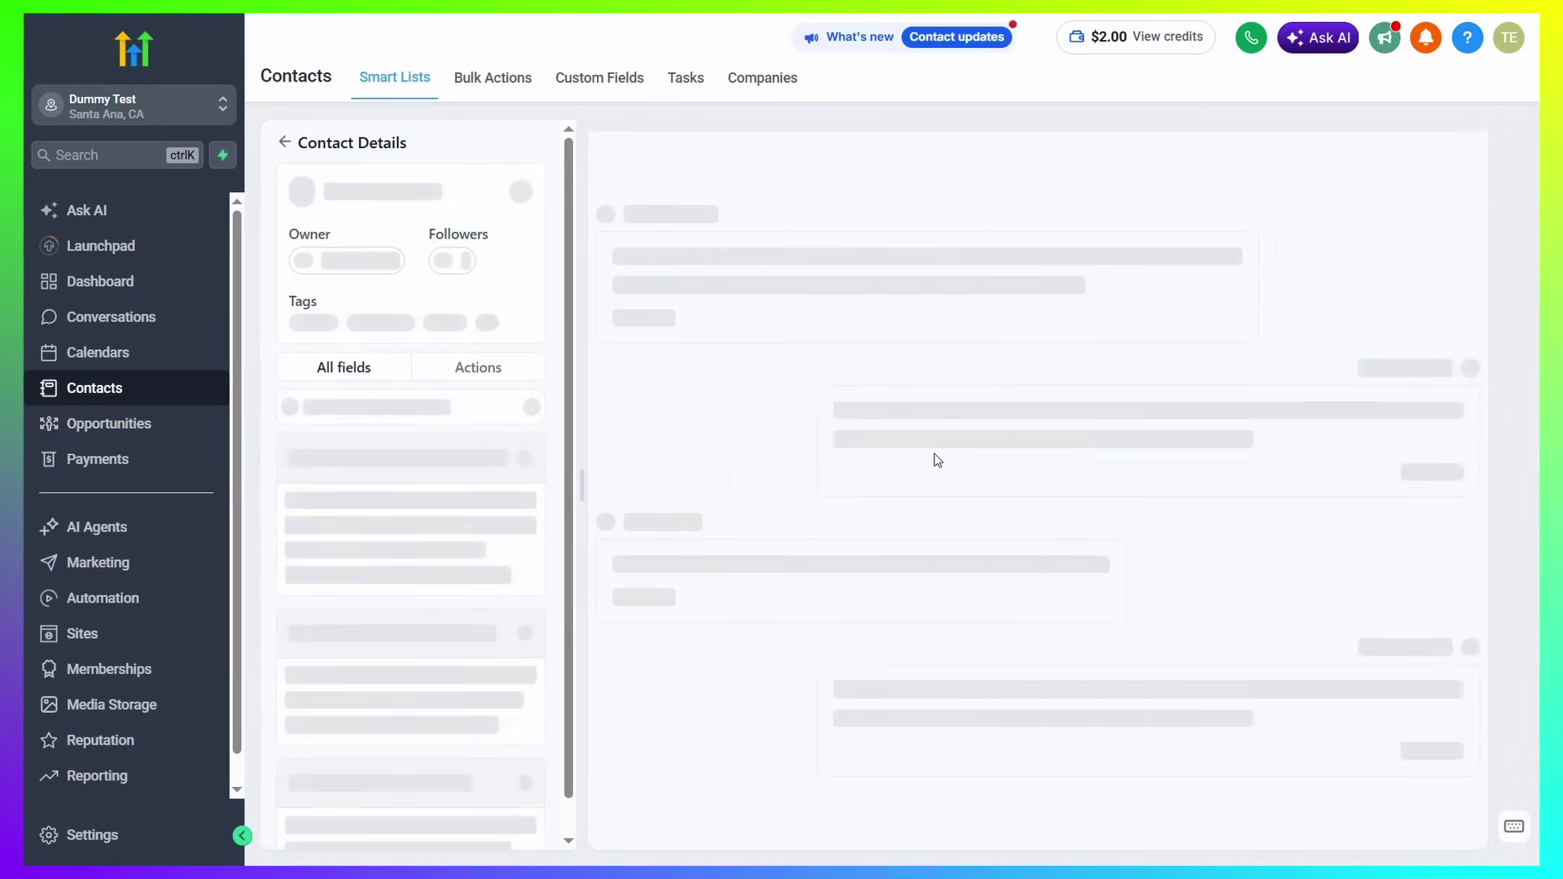
pyautogui.click(286, 145)
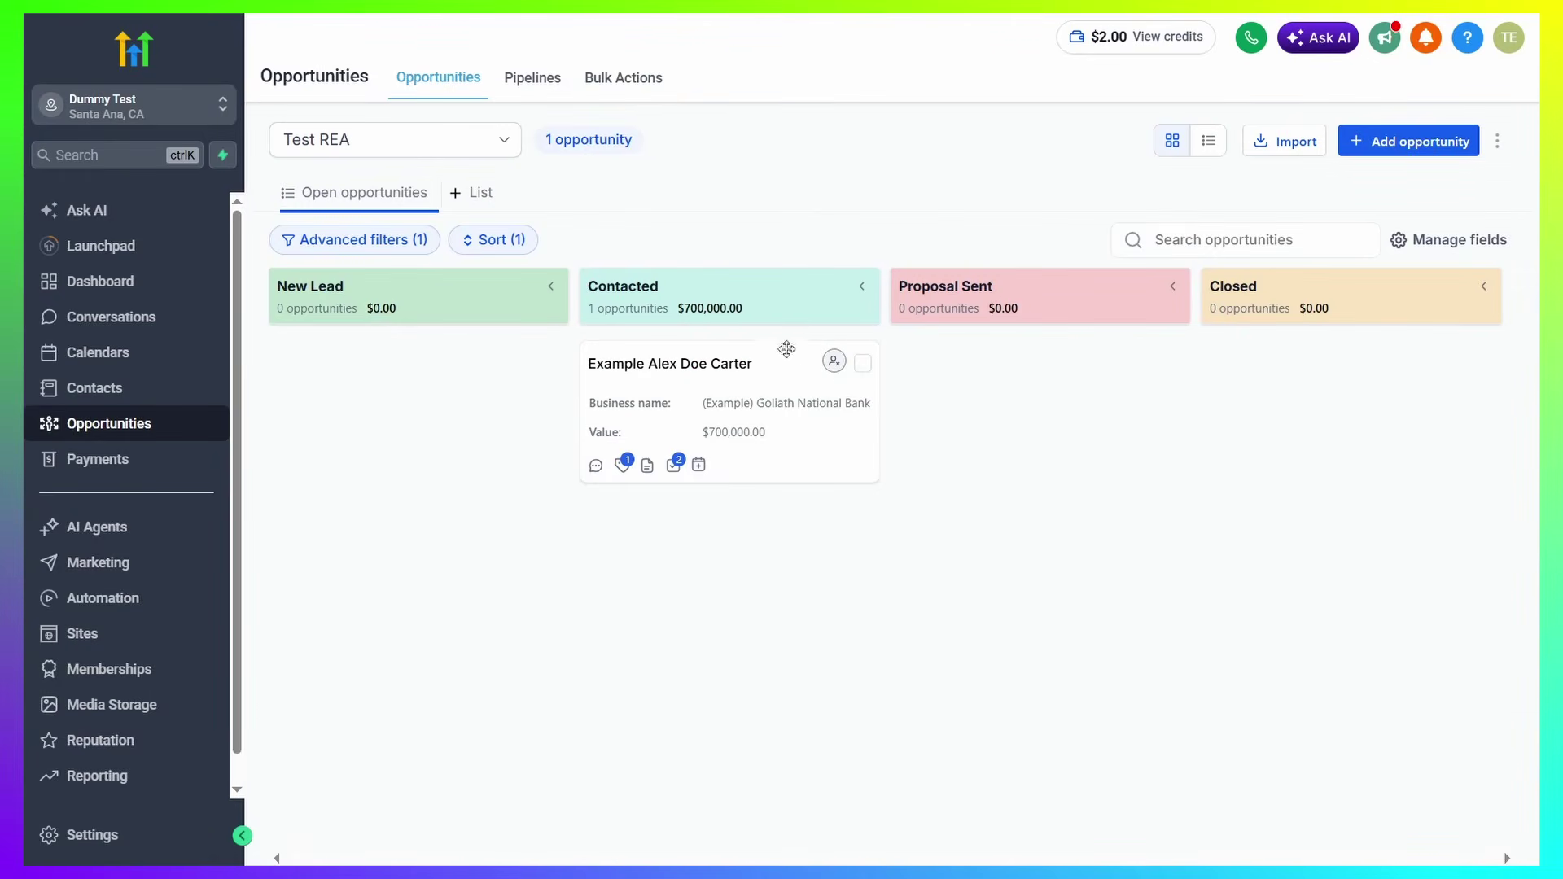
pyautogui.moveTo(774, 359); pyautogui.dragTo(1107, 433)
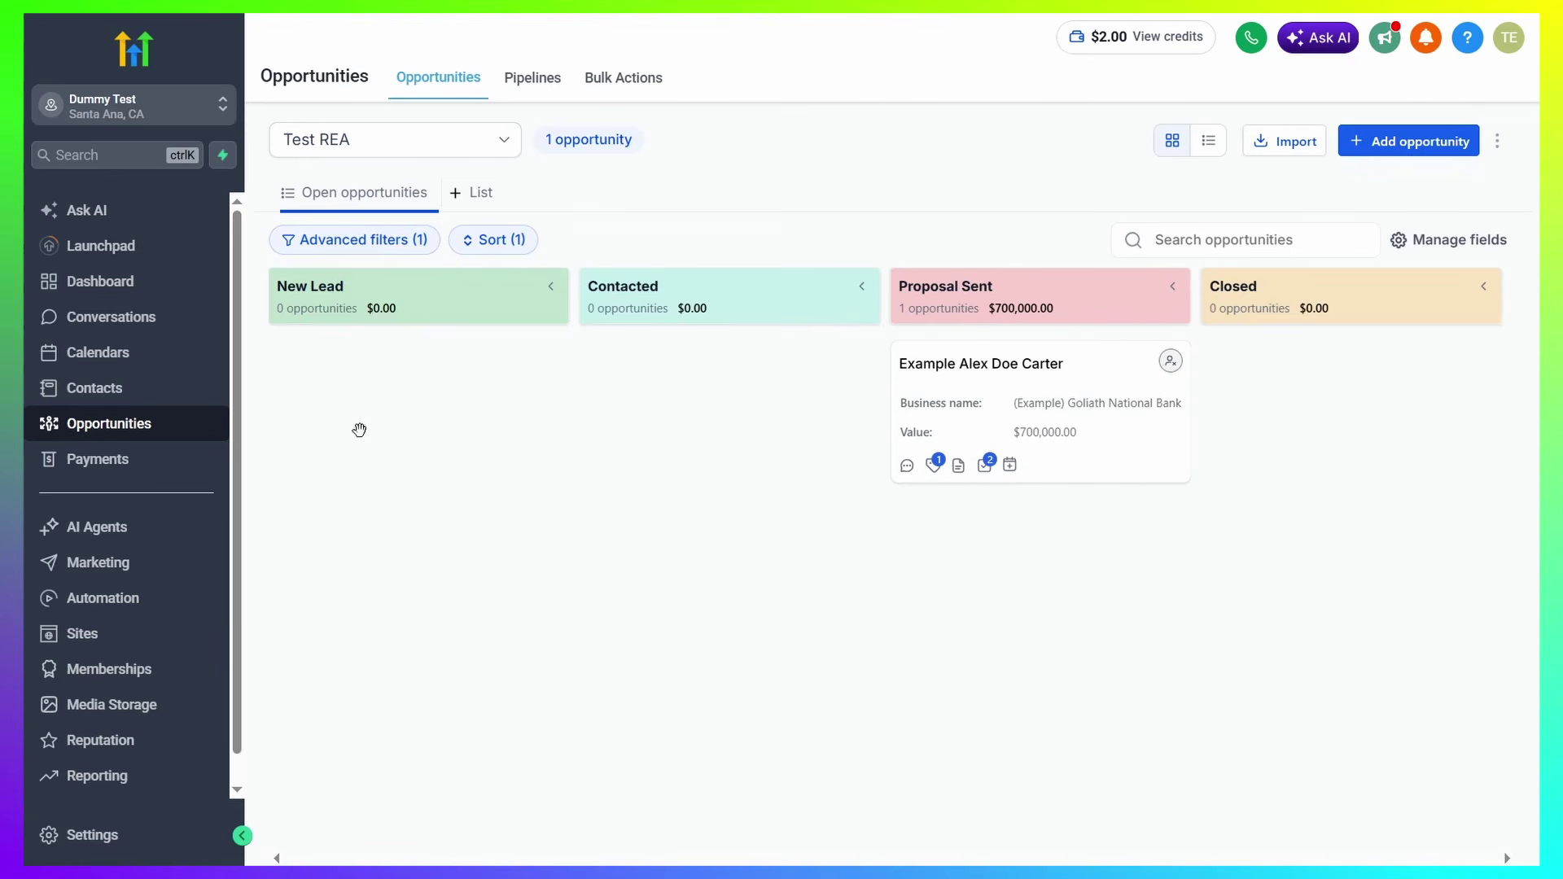
# Open the account's dashboard
pyautogui.click(139, 285)
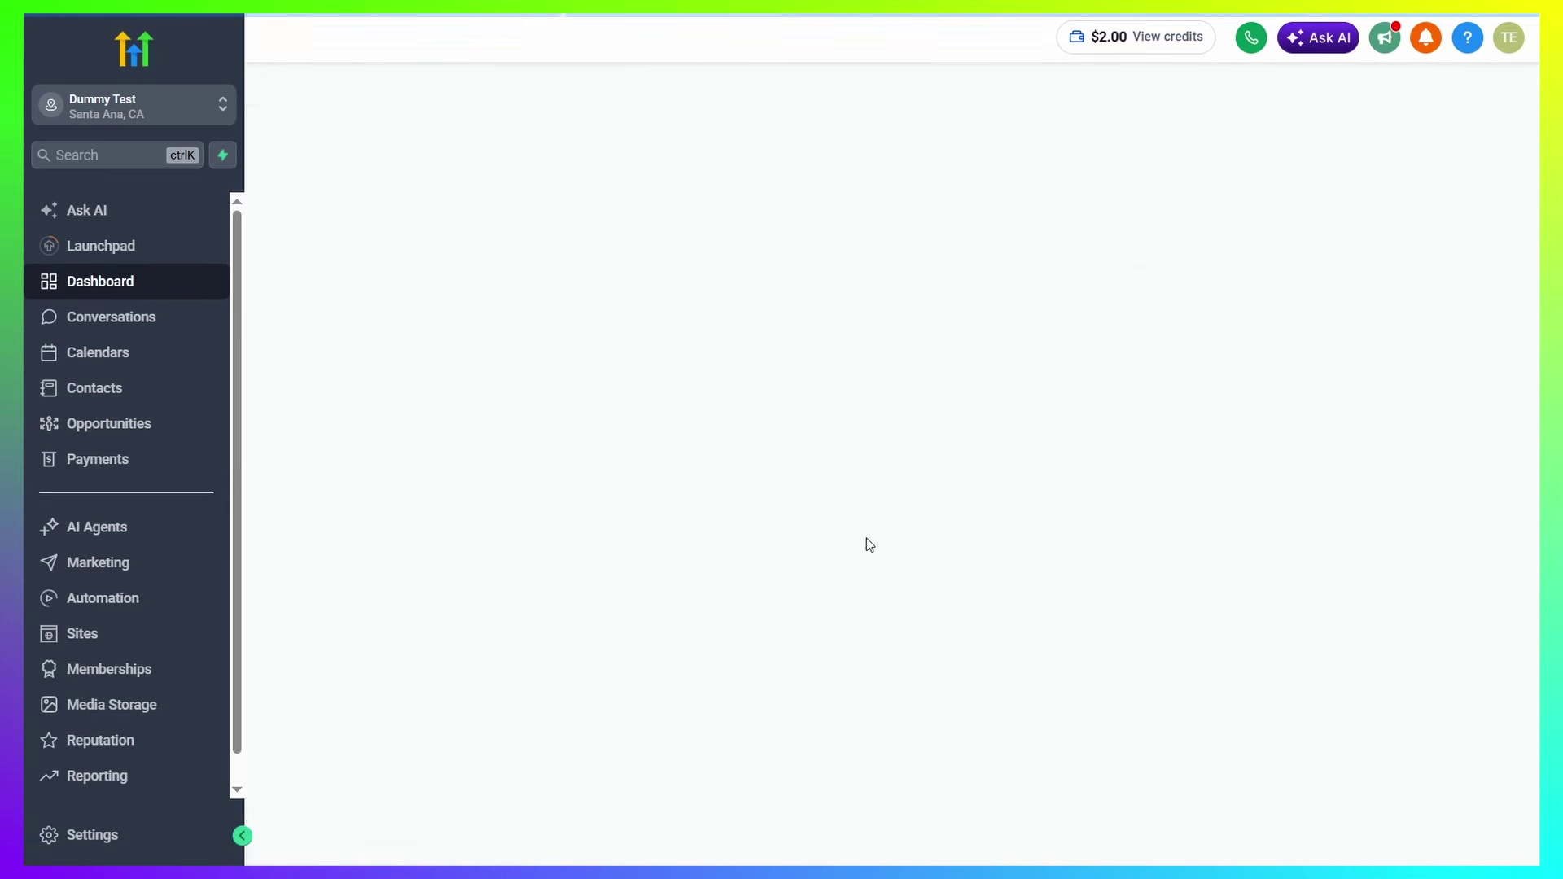